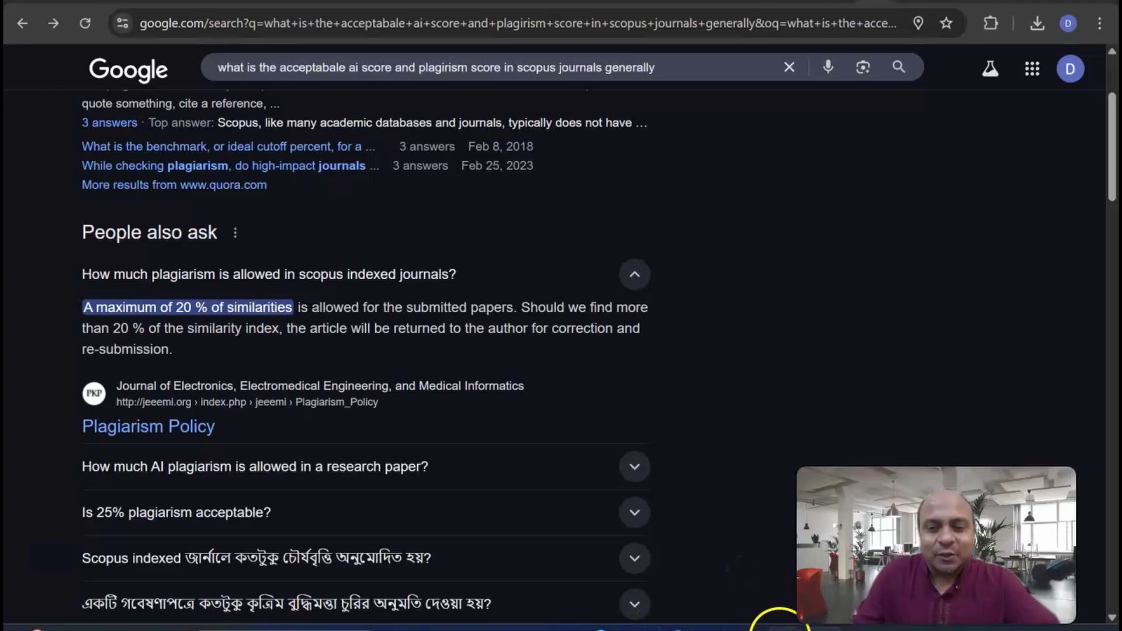
Switch to the Word manuscript and look back through it from the regression results to the Research Problem section at the beginning
mouse_move(777, 626)
click(580, 545)
scroll(652, 430, up, 15)
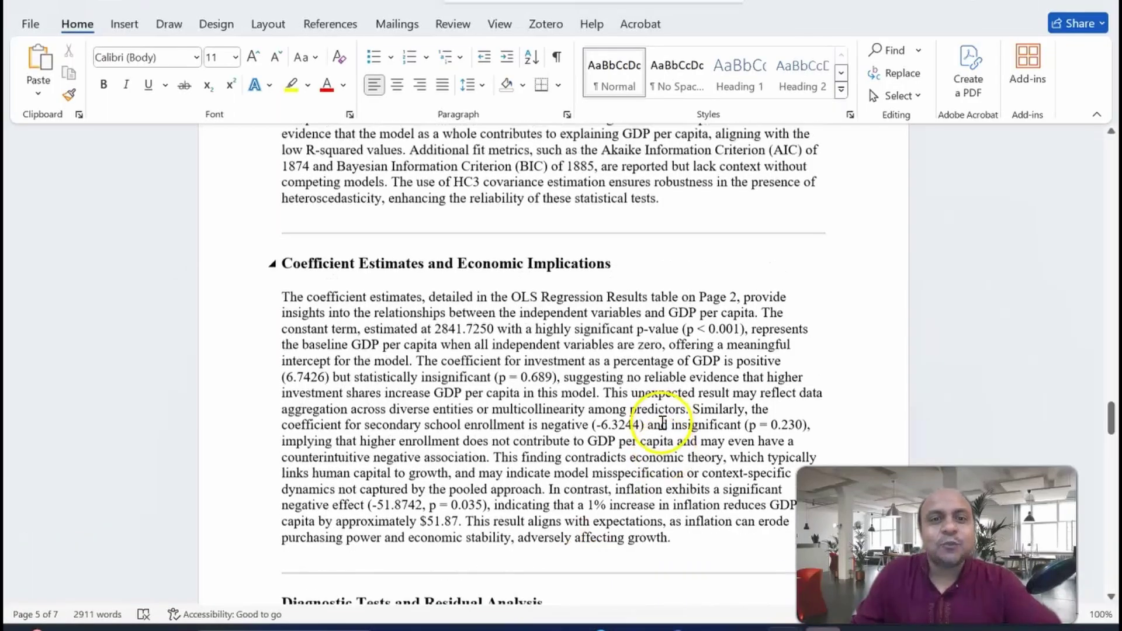
scroll(652, 430, up, 15)
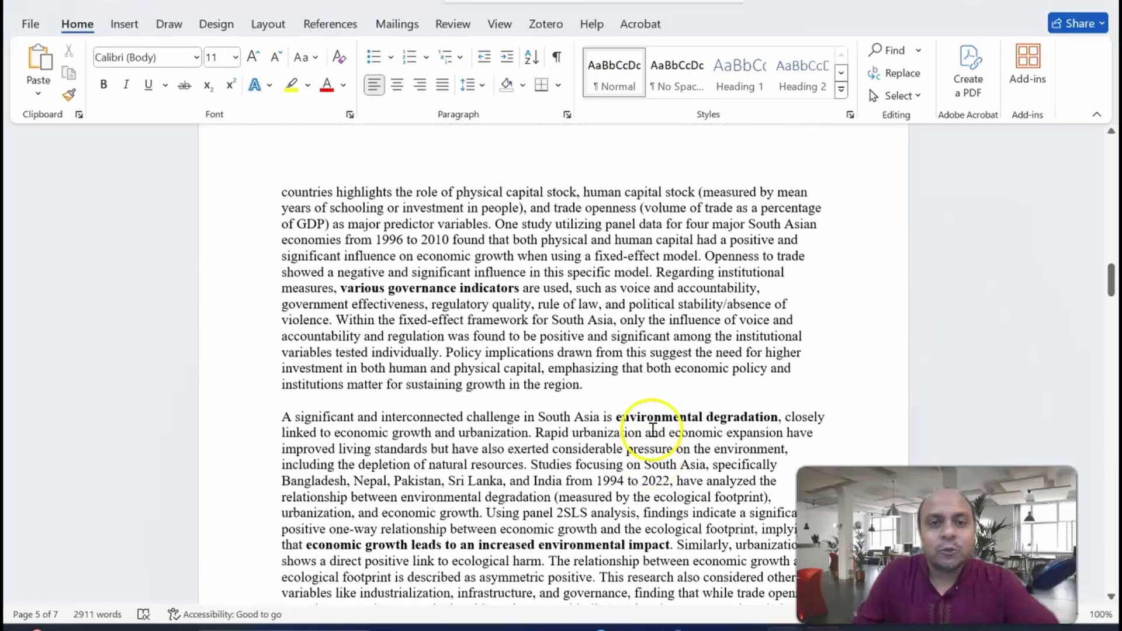
scroll(653, 429, up, 15)
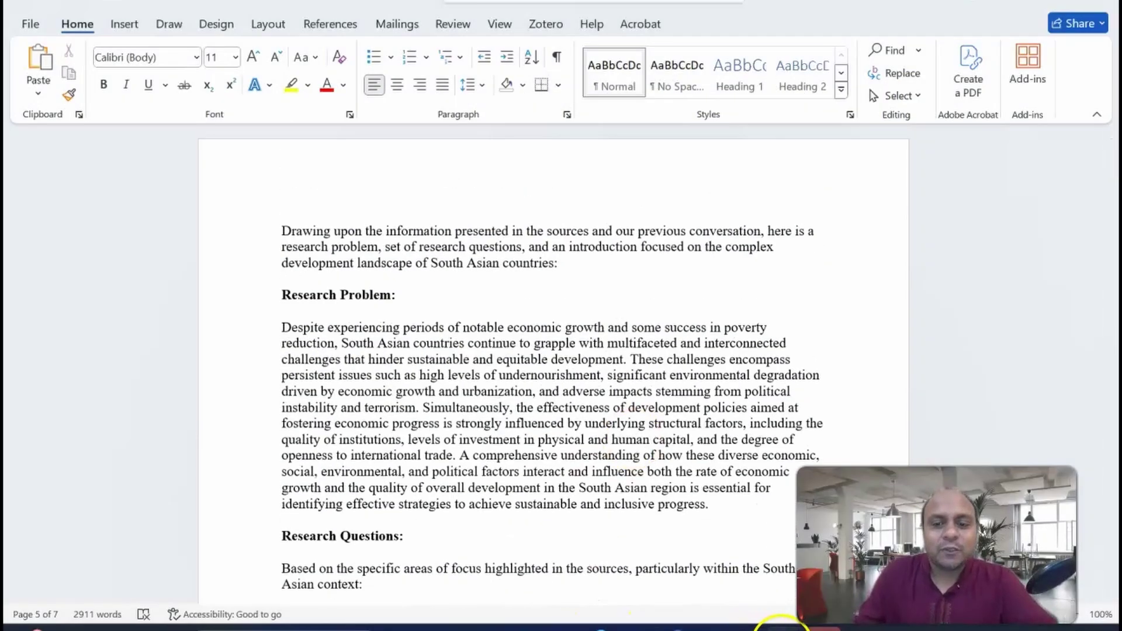
mouse_move(758, 624)
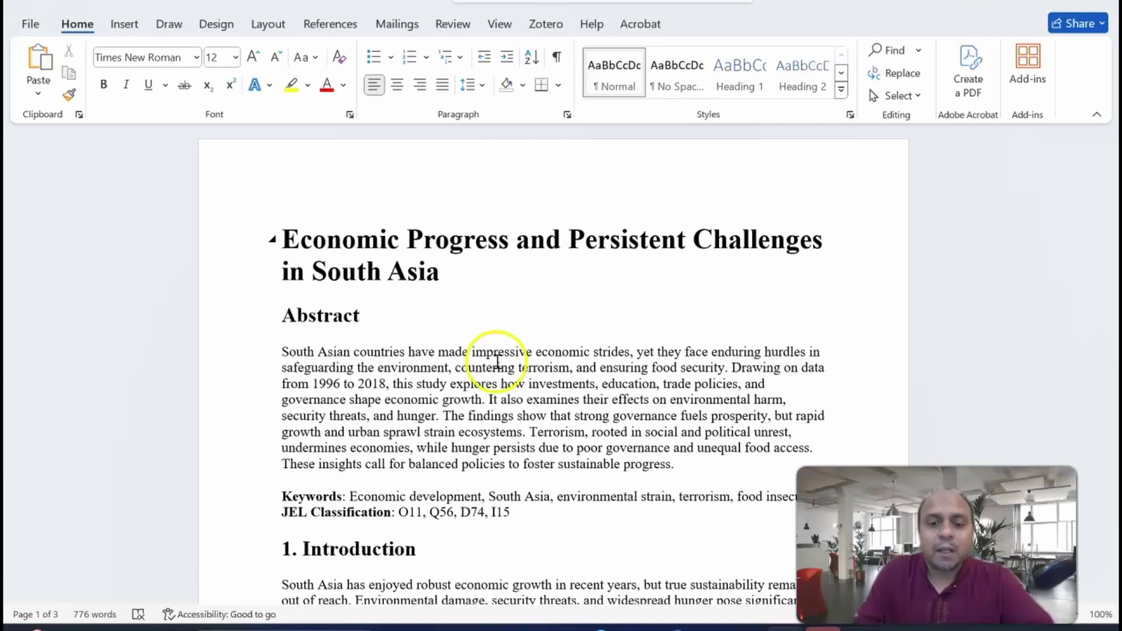
Switch to the Semantic Scholar search results in the browser and check the Fields of Study and Date Range filters
click(674, 626)
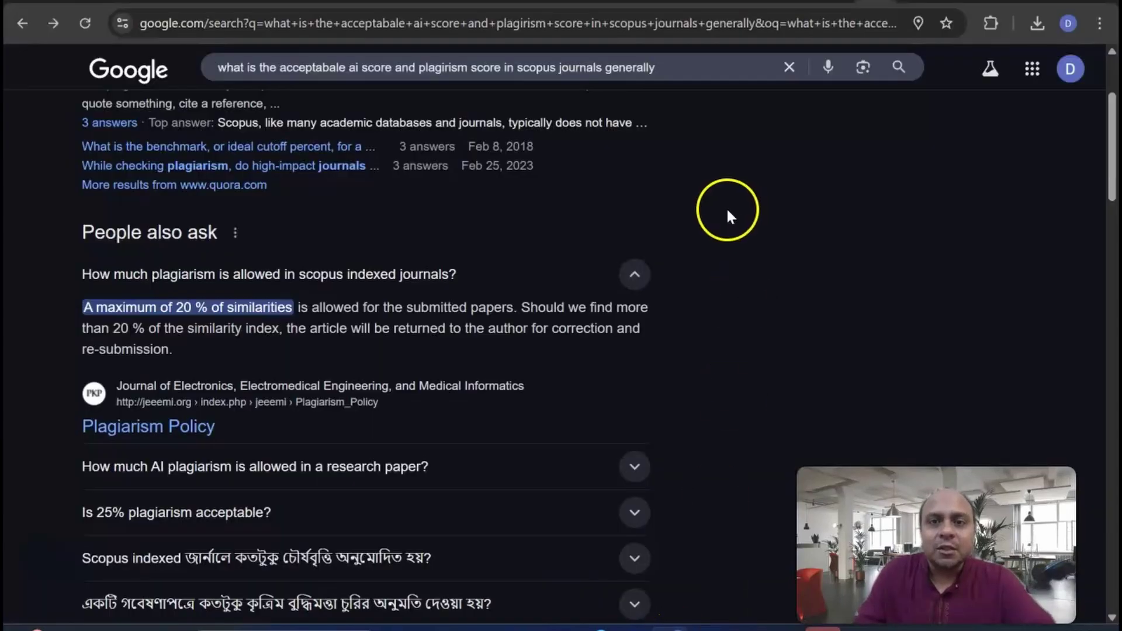
click(604, 2)
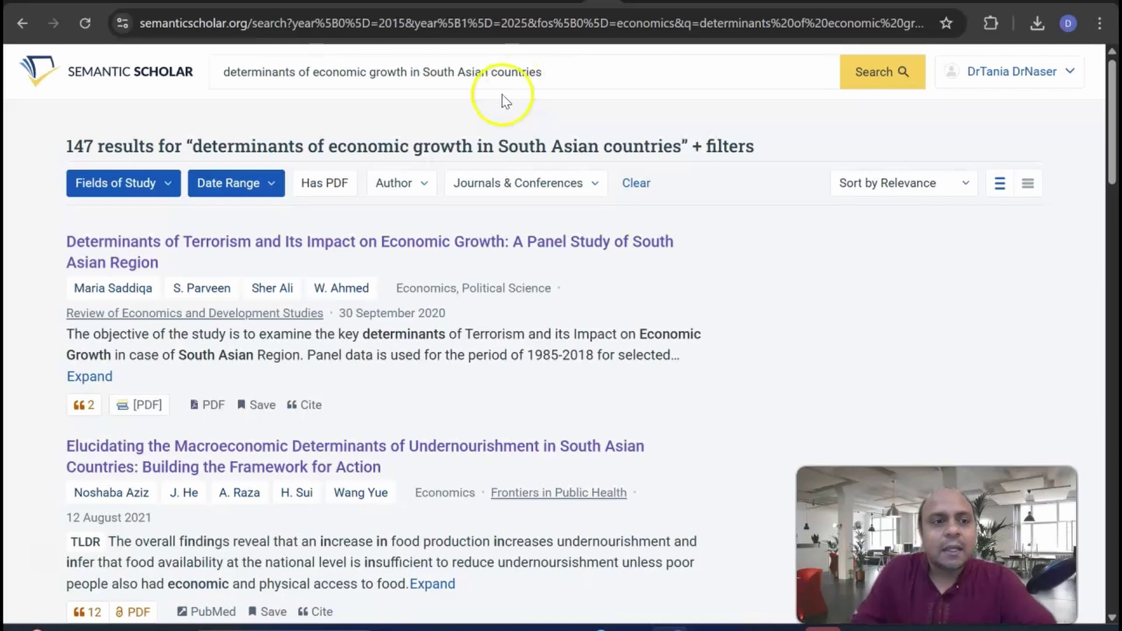
click(171, 184)
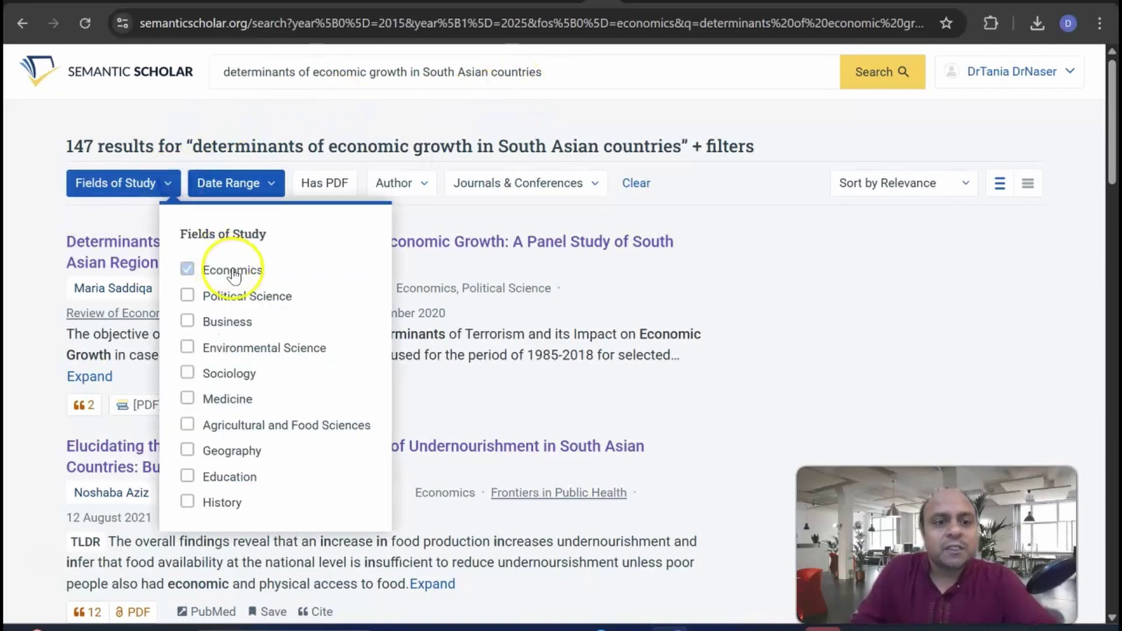
click(273, 184)
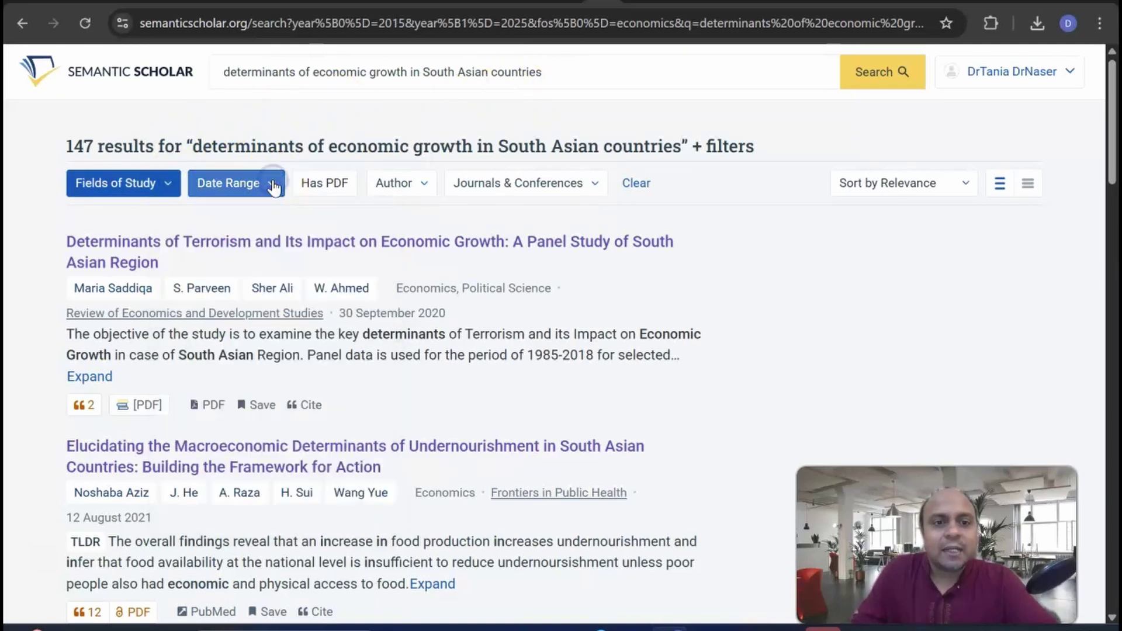
click(272, 182)
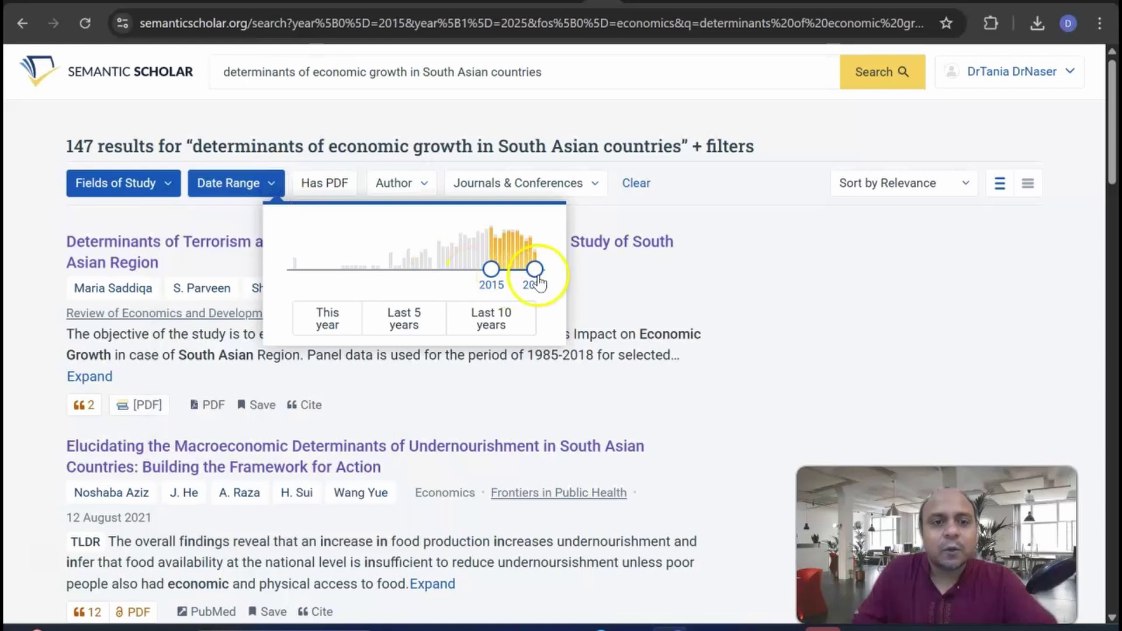
click(778, 307)
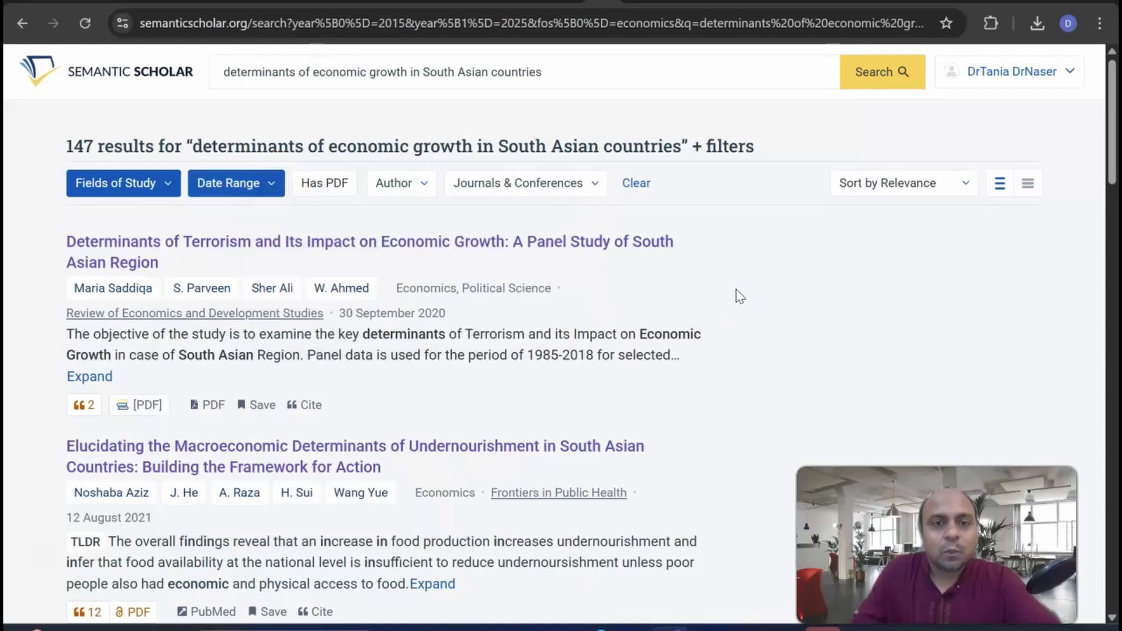
Look through the listed papers on determinants of economic growth in South Asian countries
click(503, 292)
scroll(506, 294, down, 2)
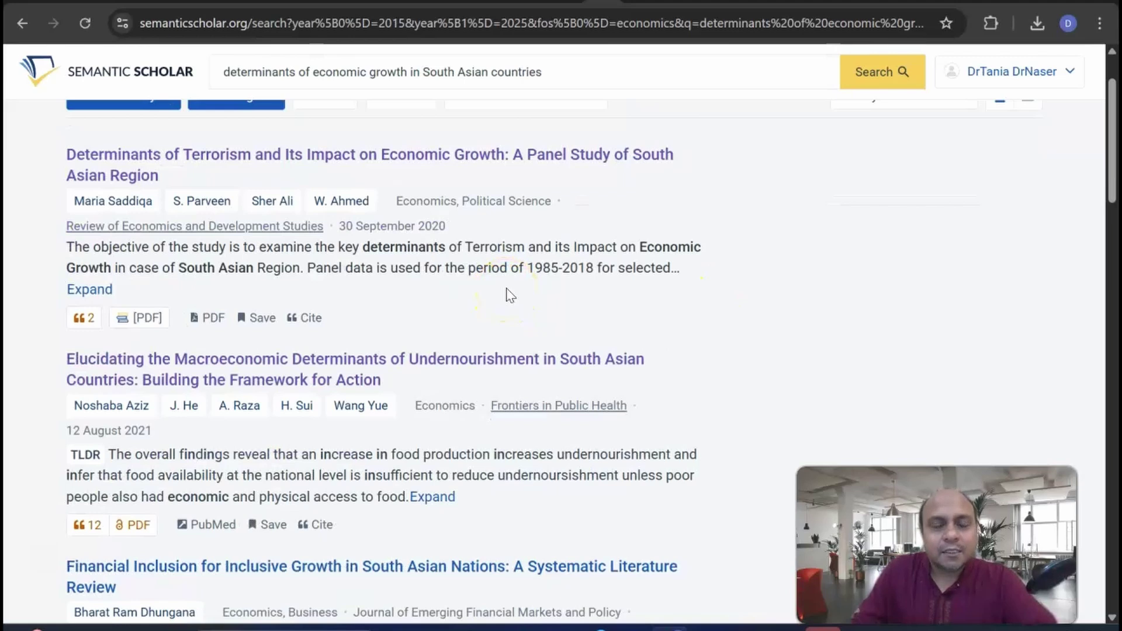
scroll(506, 295, down, 8)
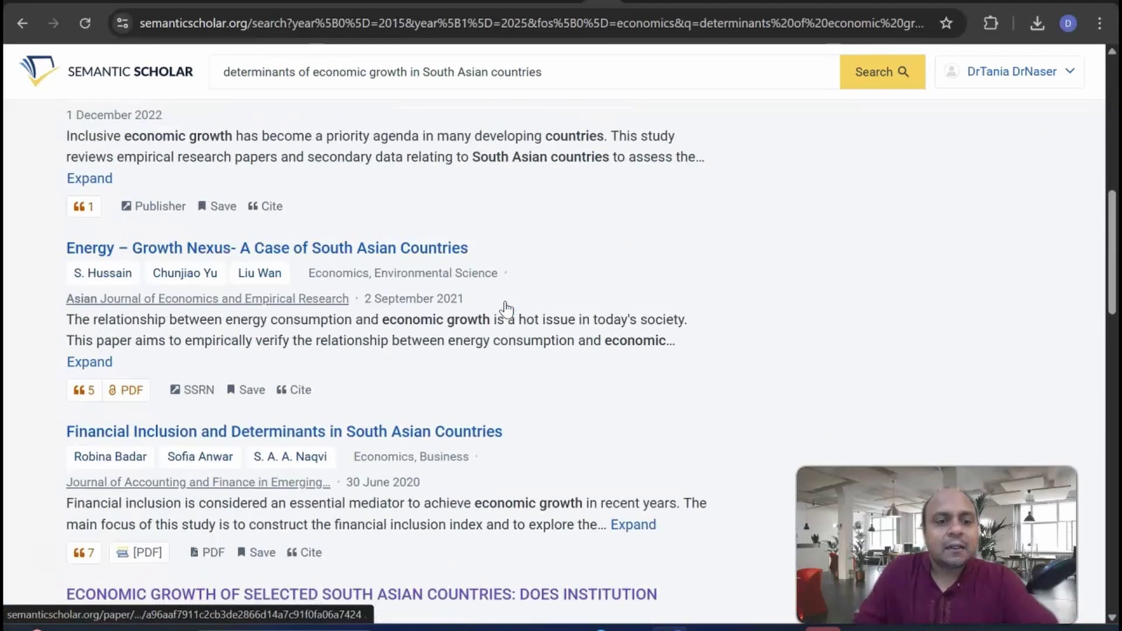
scroll(508, 303, down, 4)
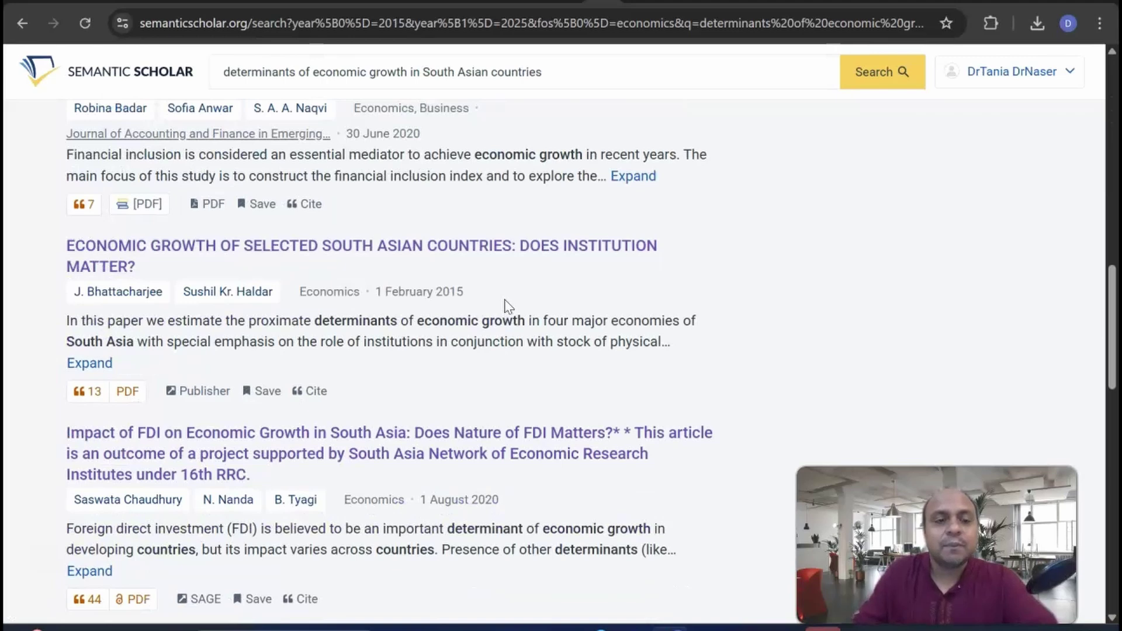
scroll(505, 307, down, 7)
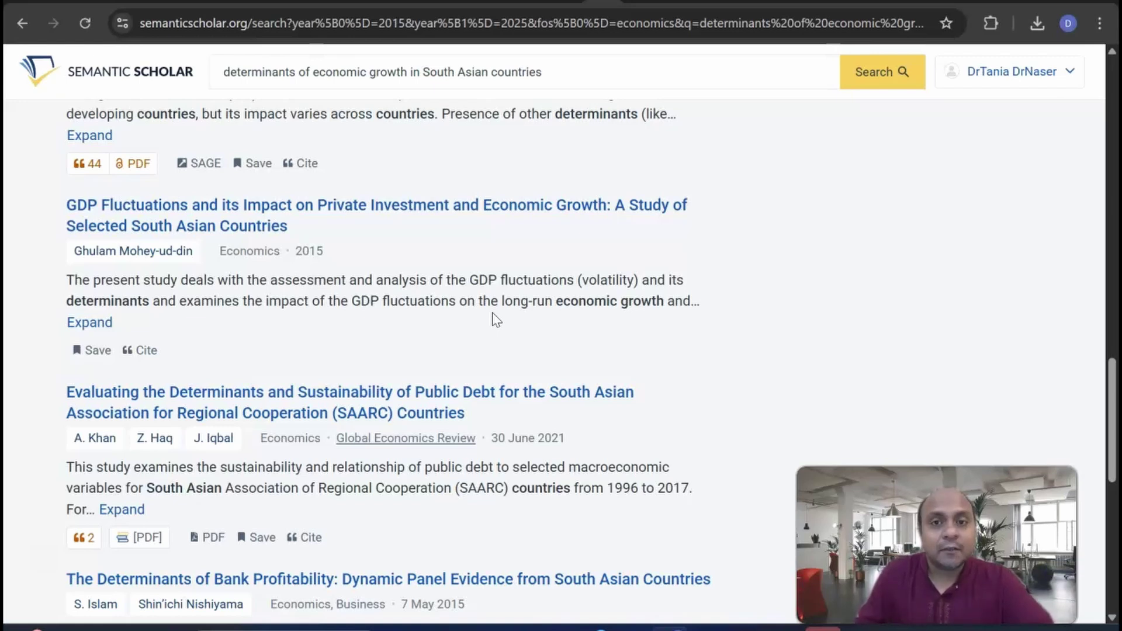
Switch to File Explorer and open the Test Papers folder in Downloads
click(478, 627)
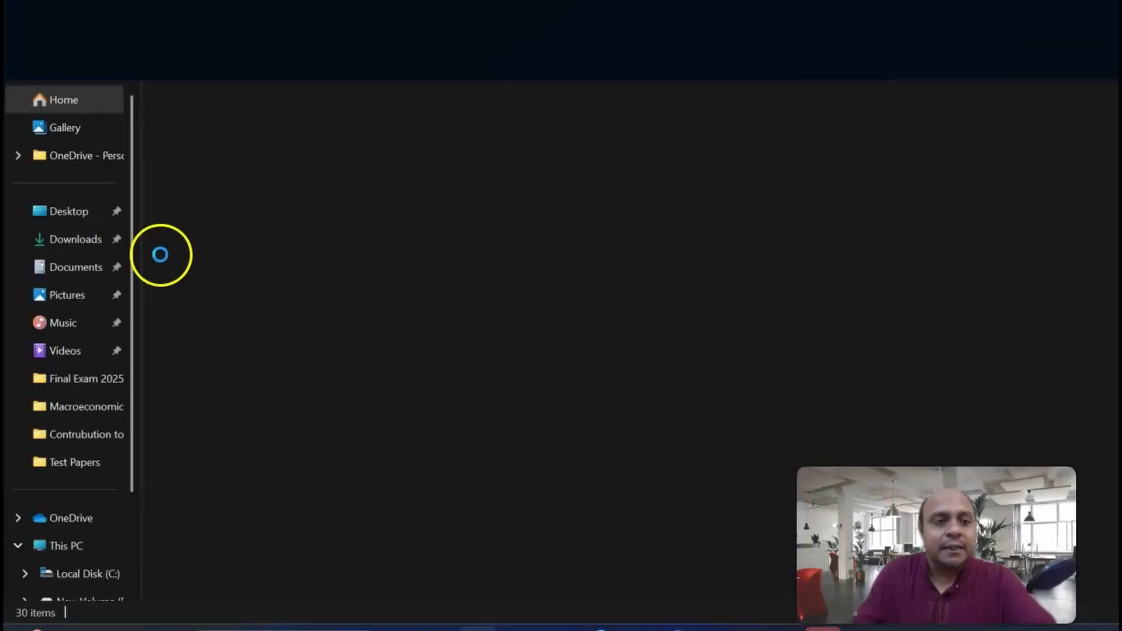
click(82, 247)
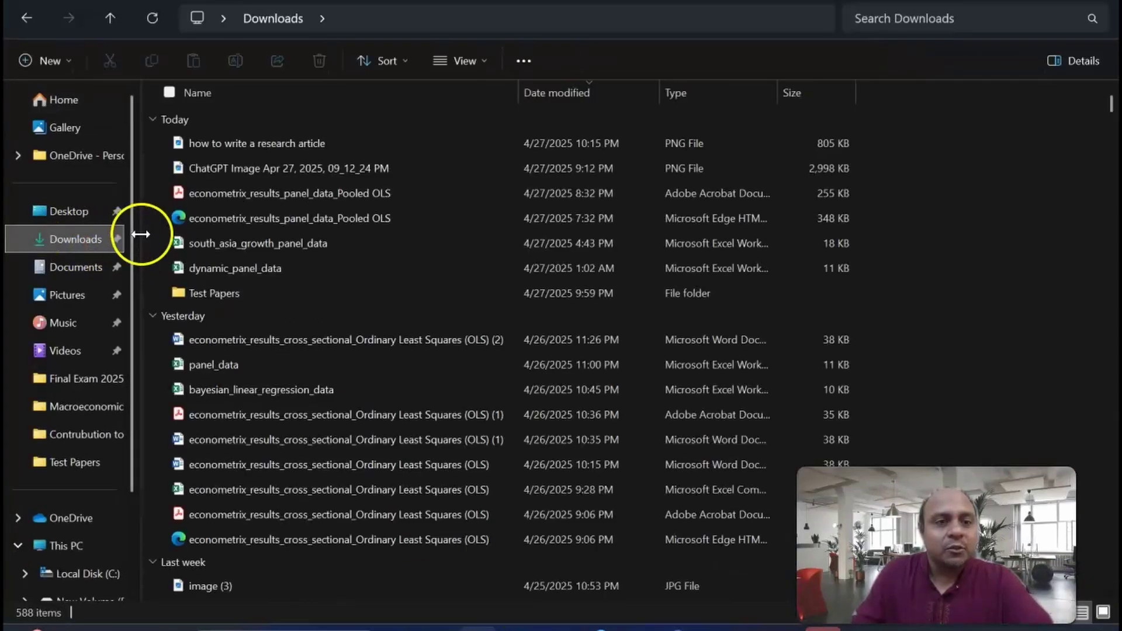
double_click(202, 292)
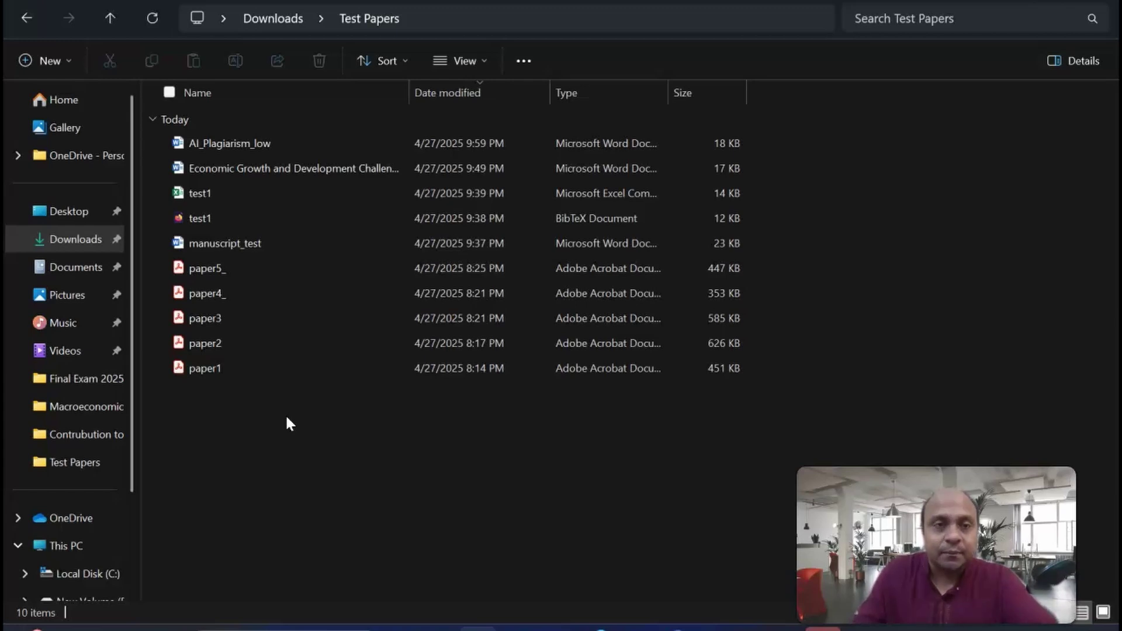
Switch to the browser and view the World Bank World Development Indicators page alongside the variable list in the ChatGPT conversation
click(676, 627)
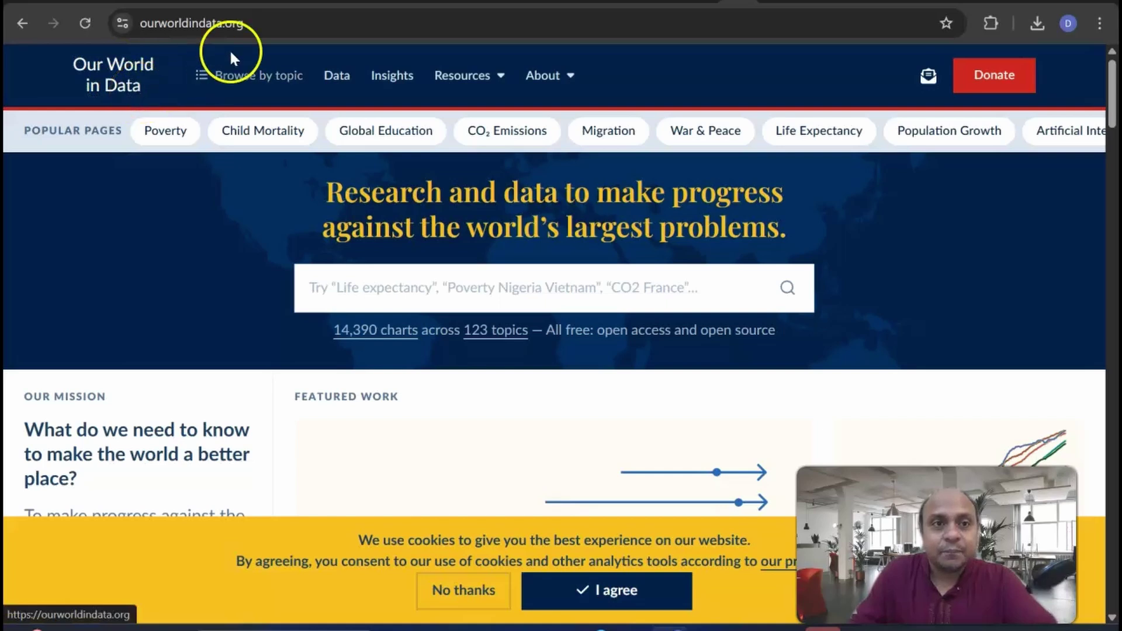
click(251, 4)
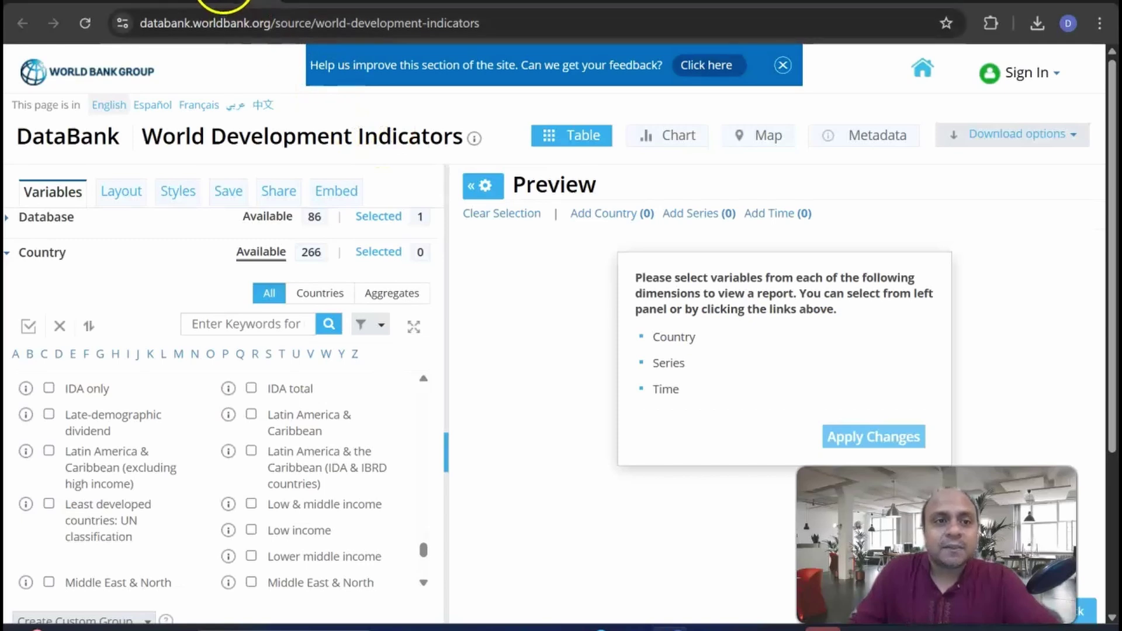
click(214, 4)
click(389, 205)
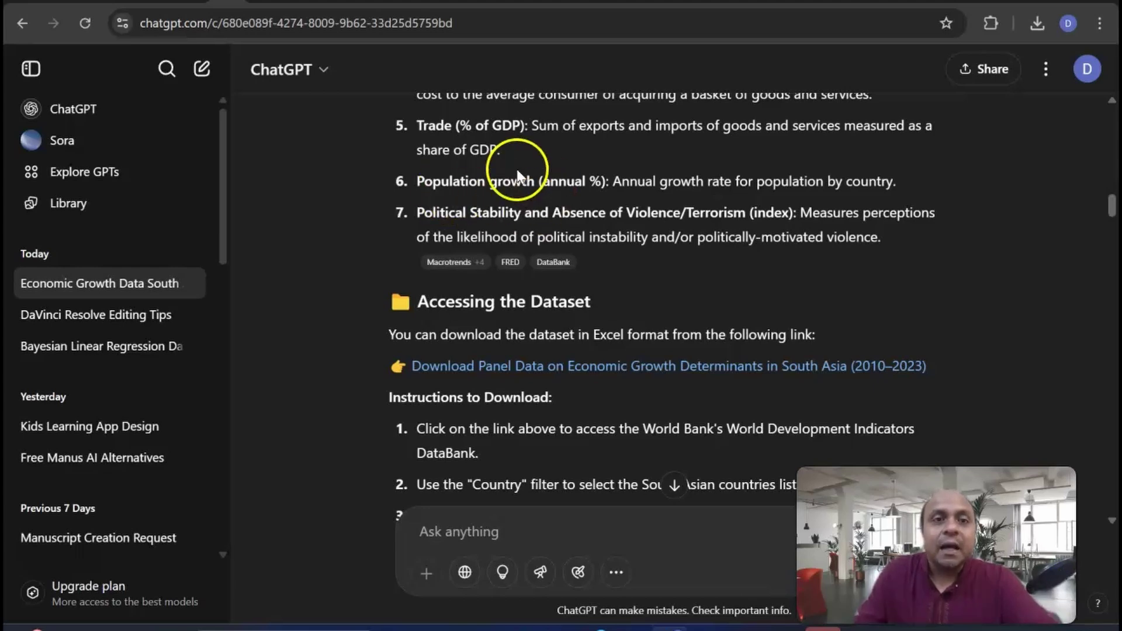
click(255, 3)
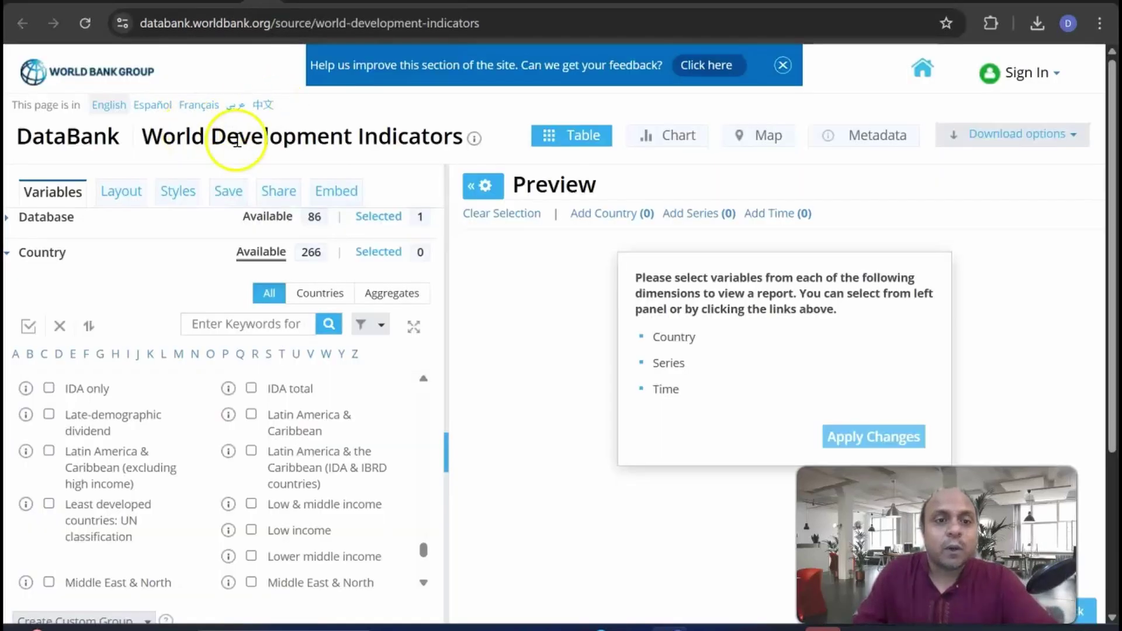
click(211, 3)
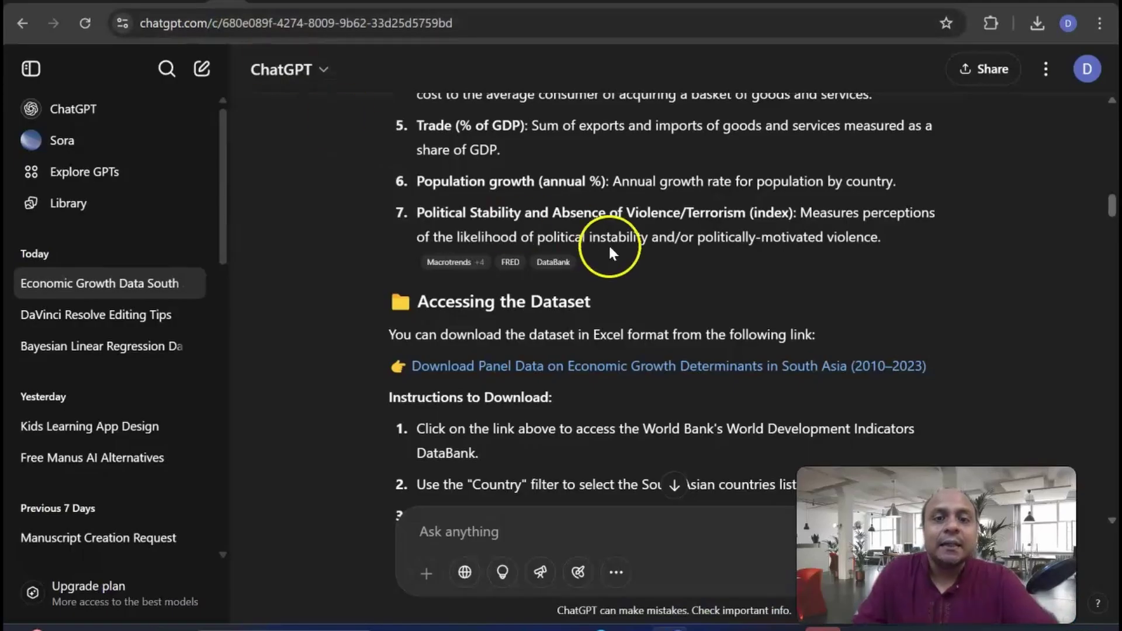
Review the ChatGPT conversation from the suggested data sources and time range to the instructions for accessing the dataset
scroll(612, 245, up, 10)
scroll(612, 245, up, 10)
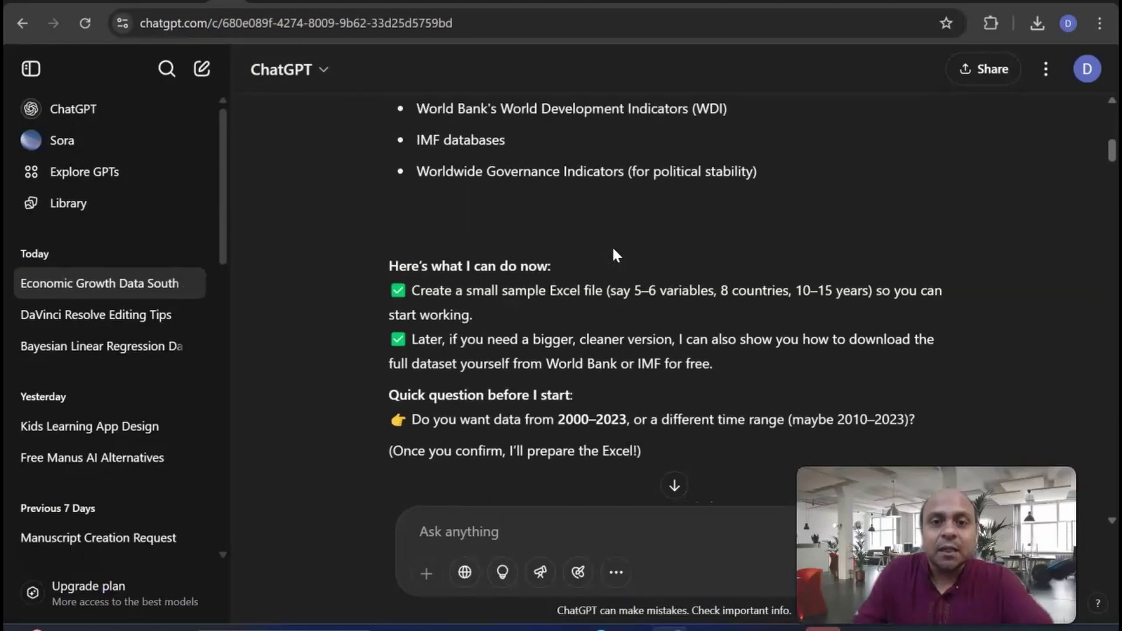
scroll(612, 245, down, 5)
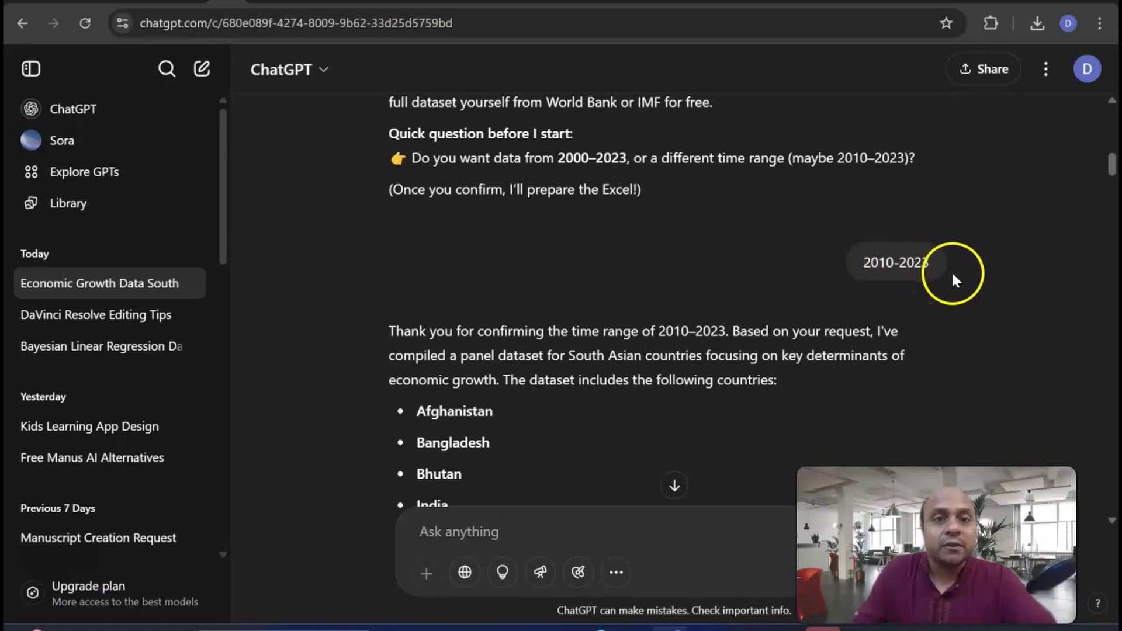
scroll(952, 271, down, 14)
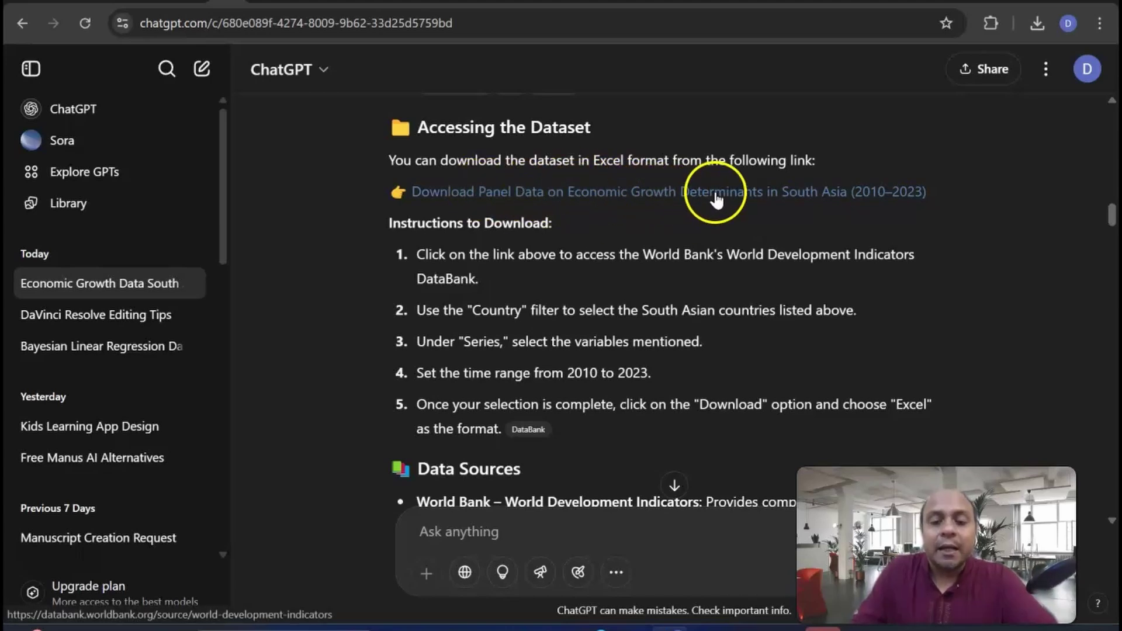
Switch to the NotebookLM notebook on terrorism and growth in South Asia, view its latest chat answer, and dismiss the WhatsApp notification
click(709, 627)
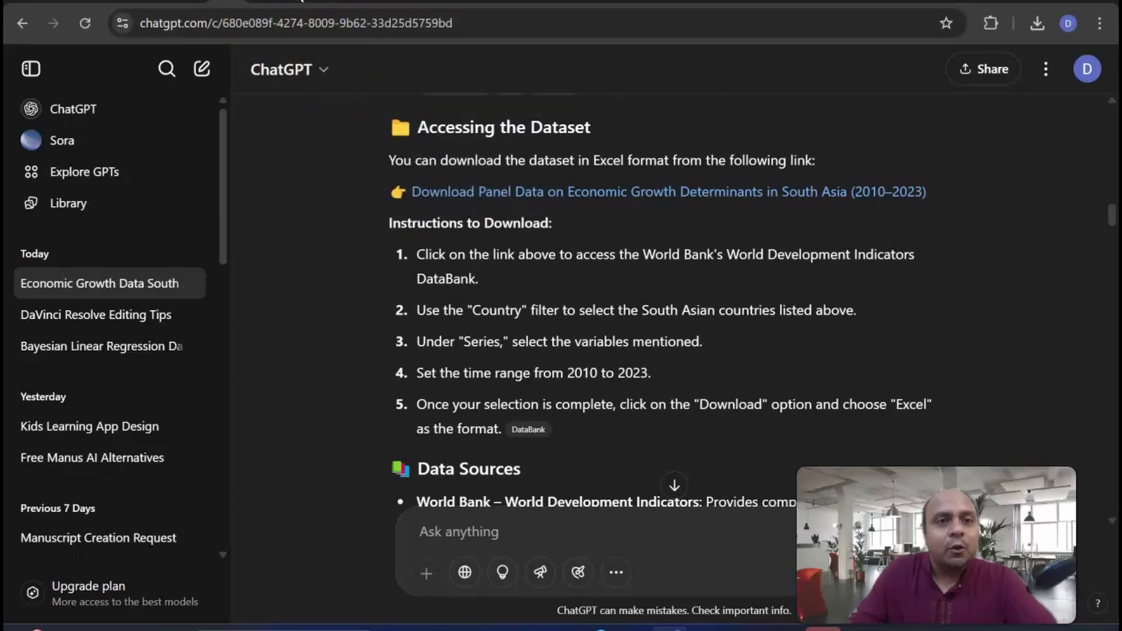
click(299, 2)
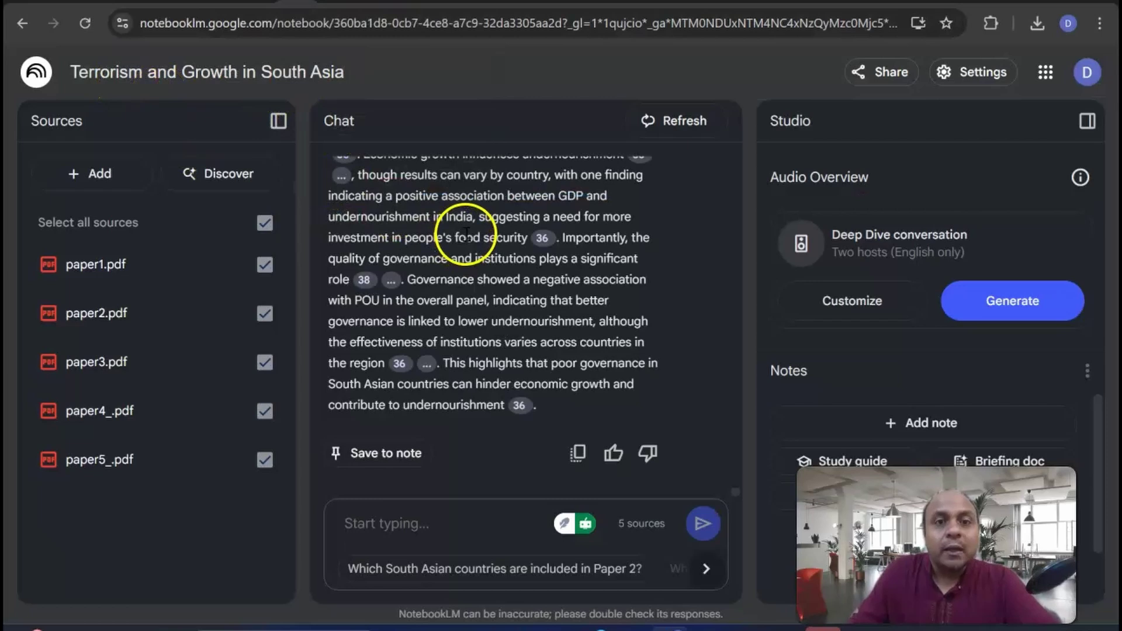
scroll(466, 234, up, 10)
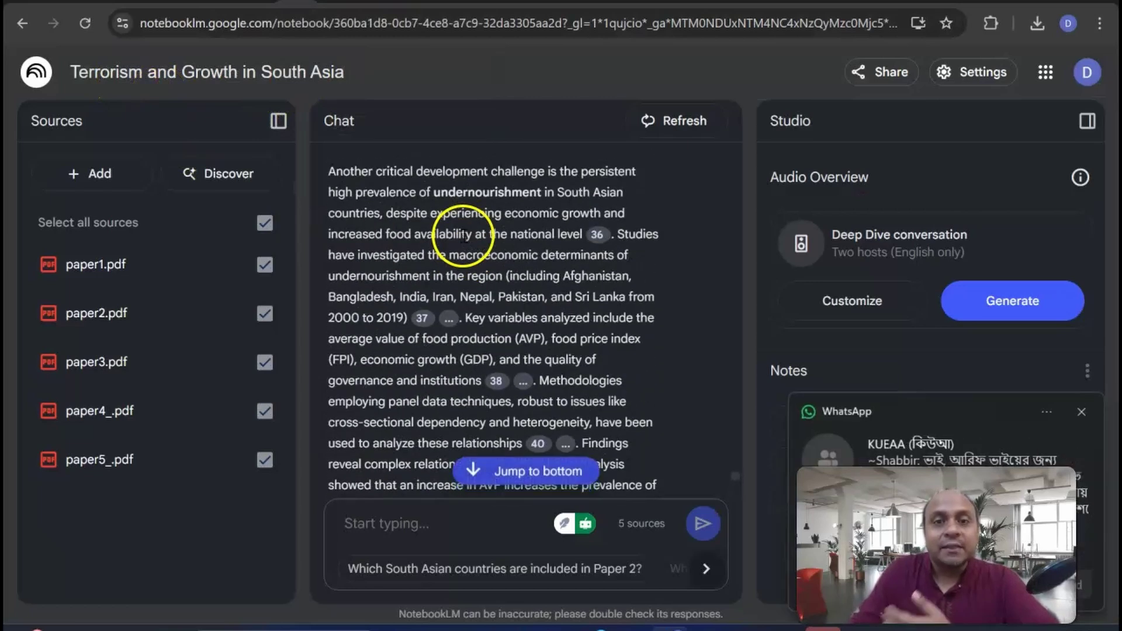
click(1081, 411)
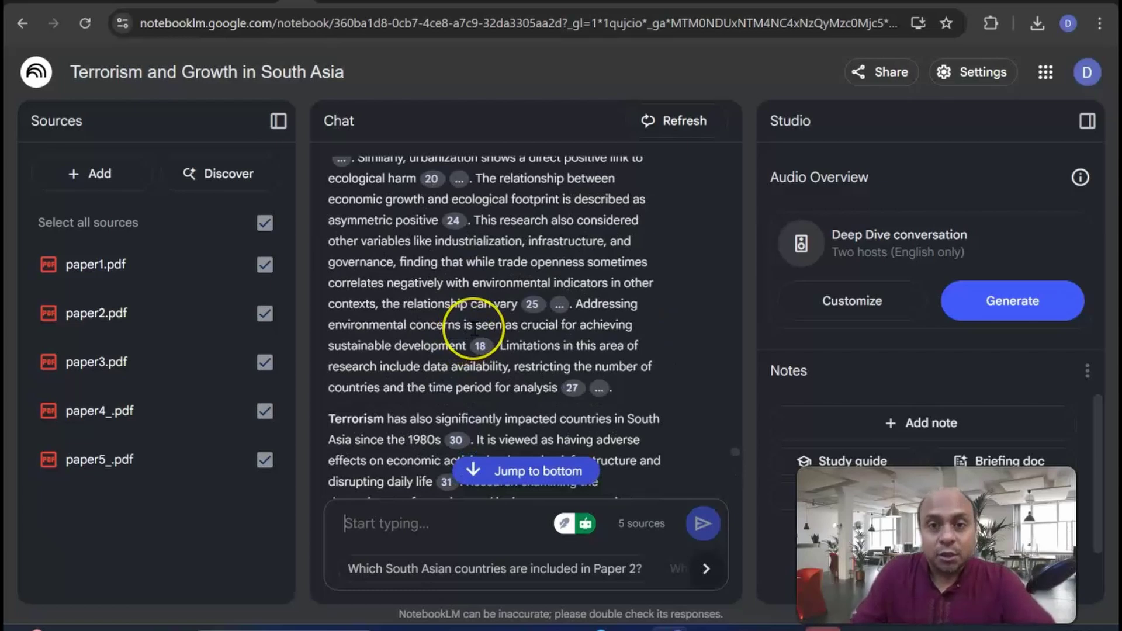
Review the NotebookLM exchange about adding APA-style references and go back to the notebook summary at the start of the chat
scroll(473, 330, down, 15)
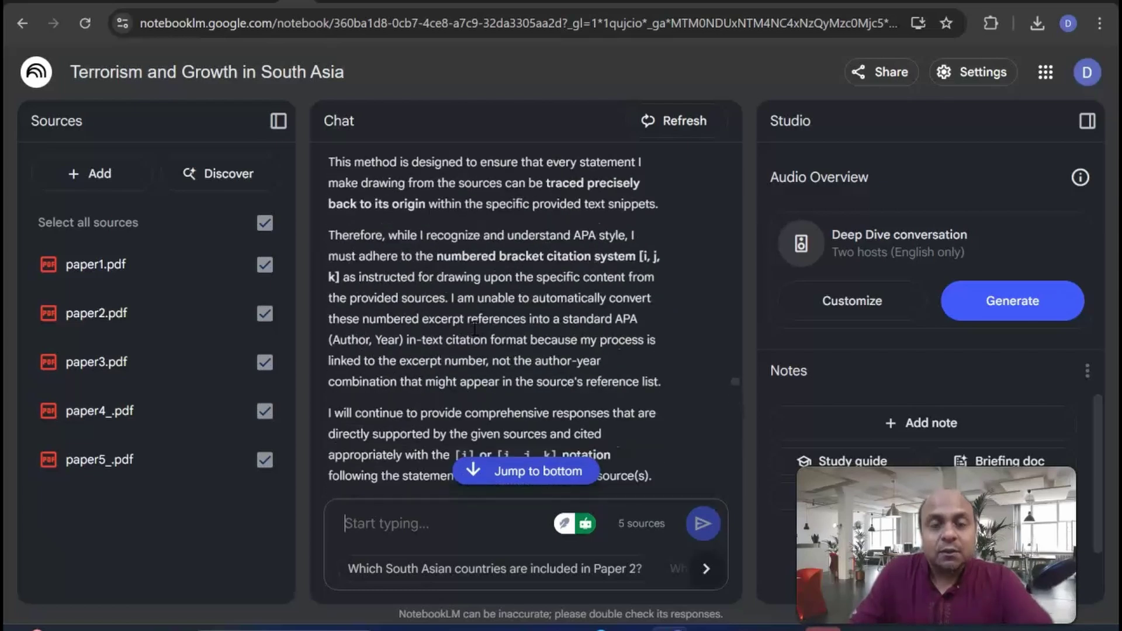
scroll(475, 328, up, 5)
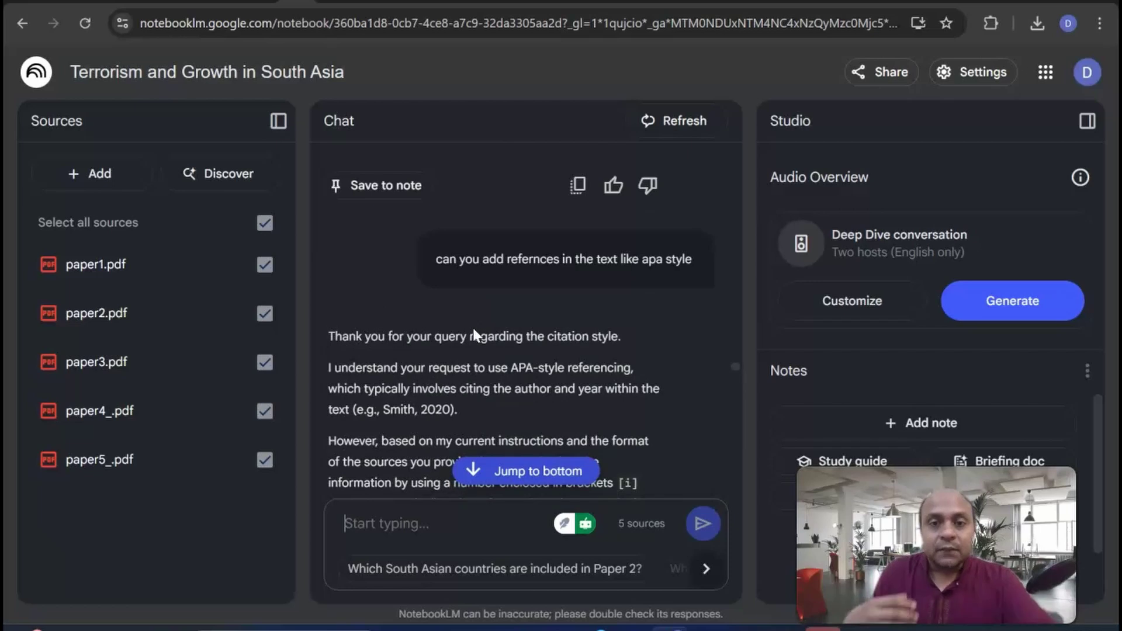
scroll(472, 328, up, 12)
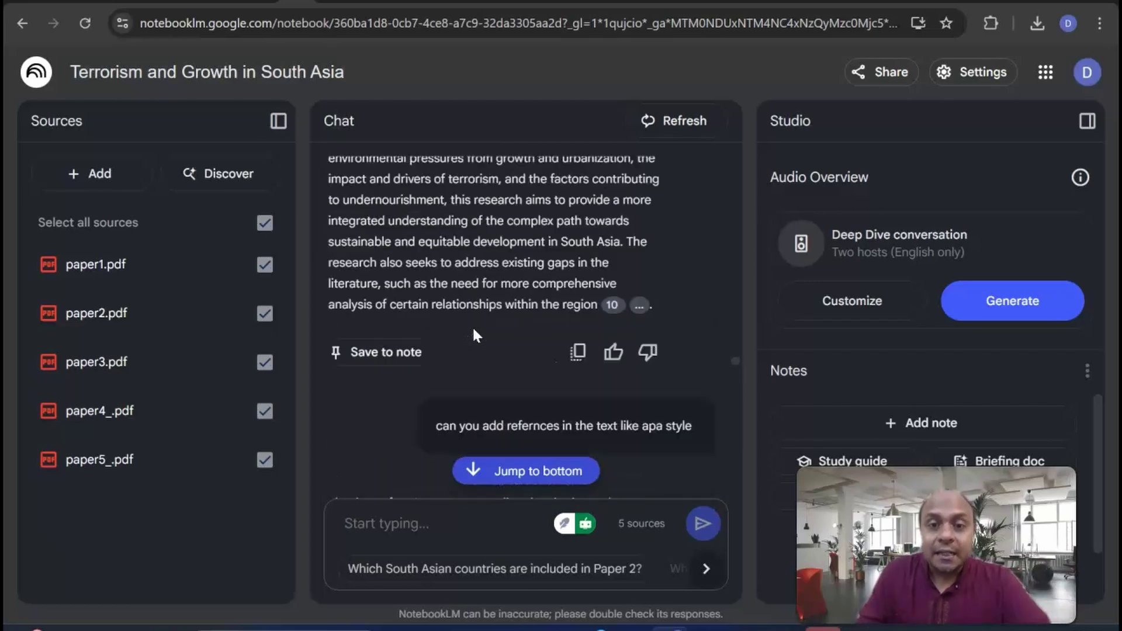
scroll(472, 325, up, 20)
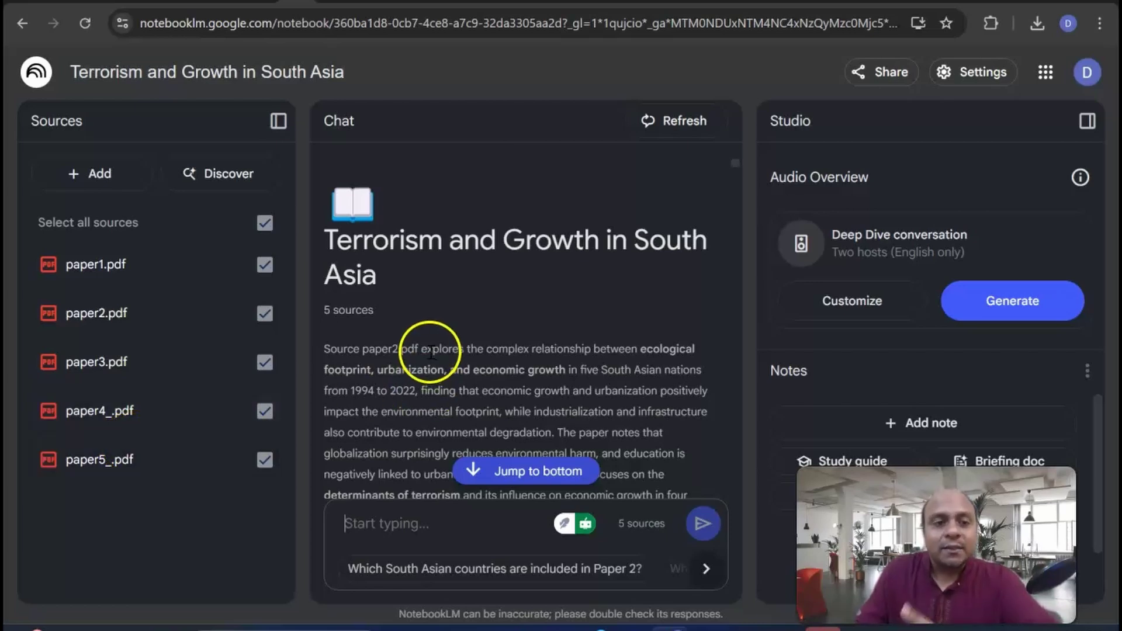
Examine the prompt asking for a research problem, research questions and introduction, and read the research problem in its answer
scroll(431, 345, down, 3)
scroll(433, 358, down, 7)
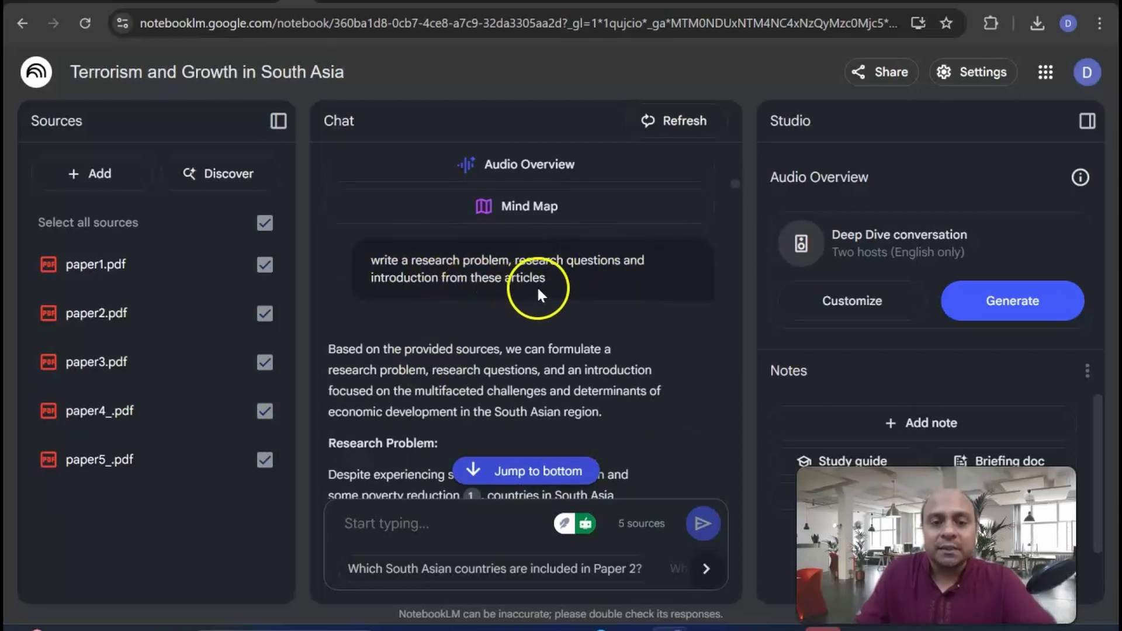
scroll(537, 286, down, 7)
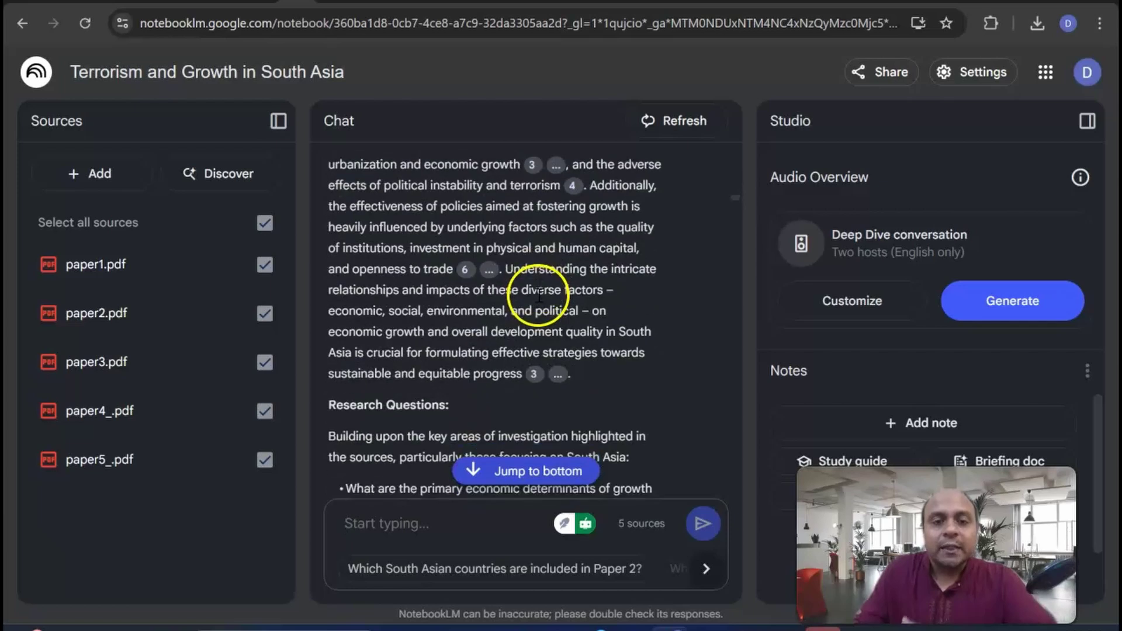
Read the research questions and introduction in the answer, continuing to the prompt asking for writing without plagiarism and AI detection
scroll(538, 295, down, 2)
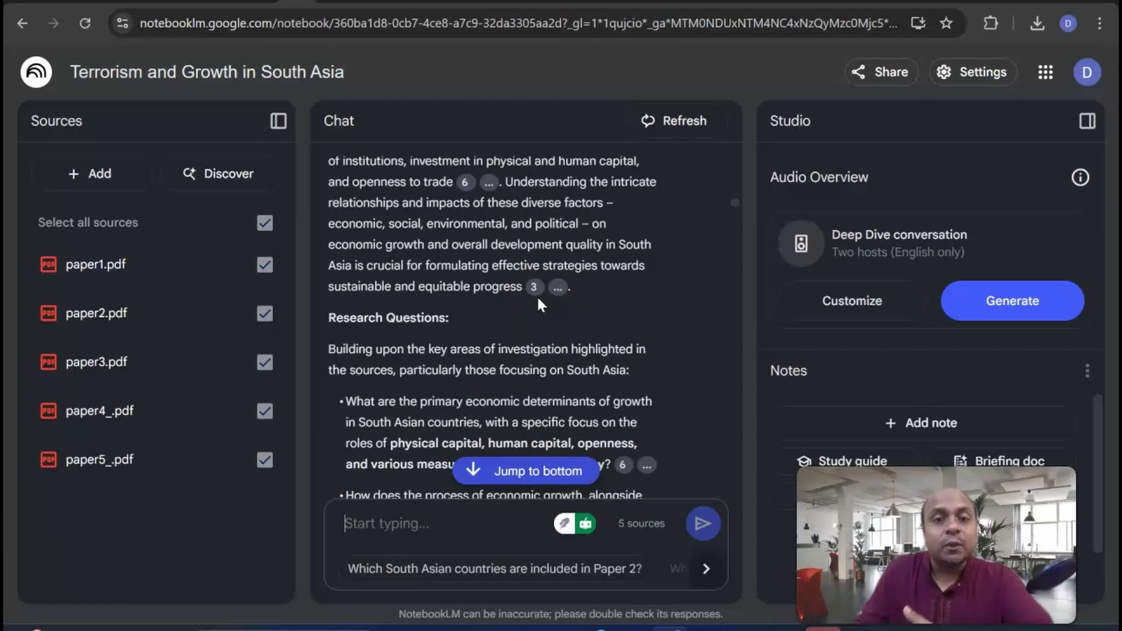
scroll(538, 298, down, 8)
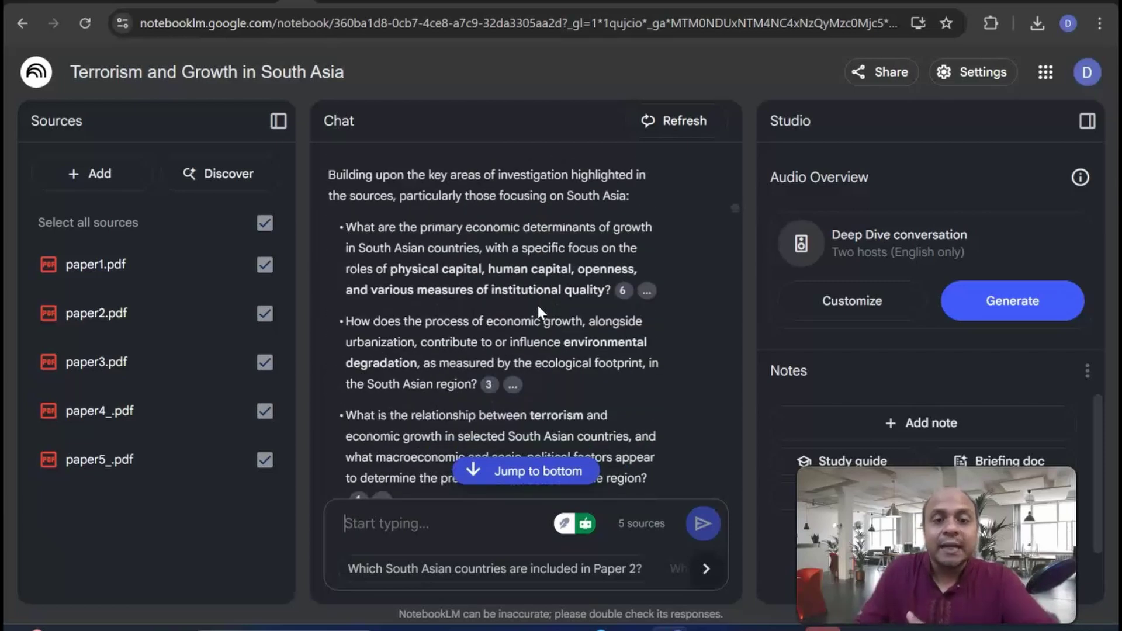
scroll(538, 314, down, 15)
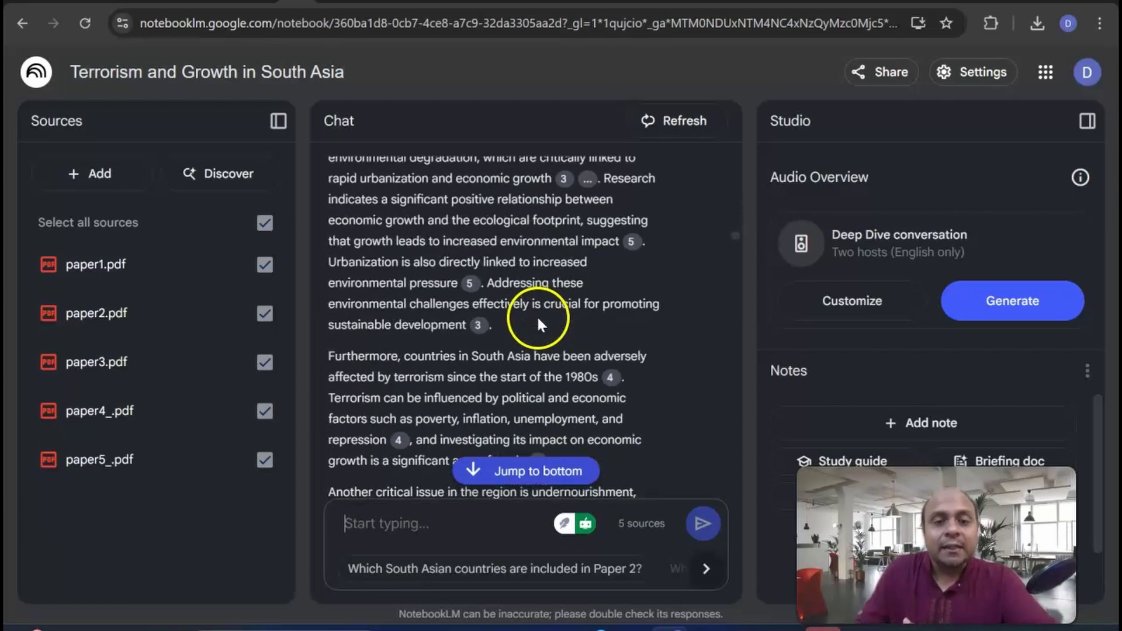
scroll(536, 314, down, 10)
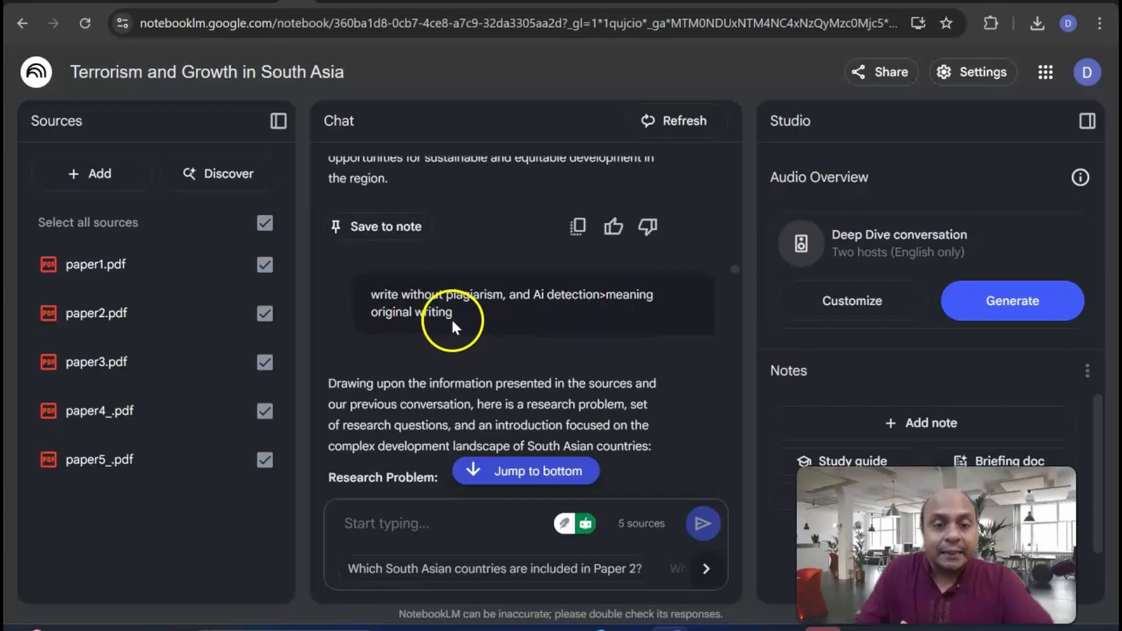
Review the rewritten research problem, research questions and introduction that answer the original-writing prompt
scroll(451, 318, down, 2)
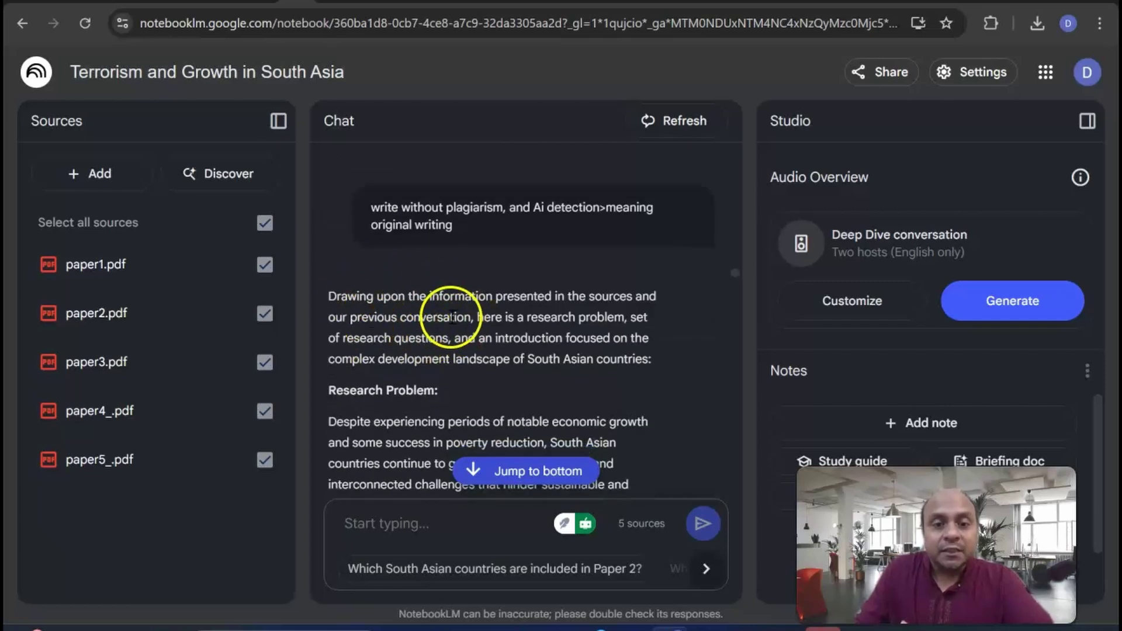
scroll(455, 316, down, 2)
scroll(436, 311, down, 3)
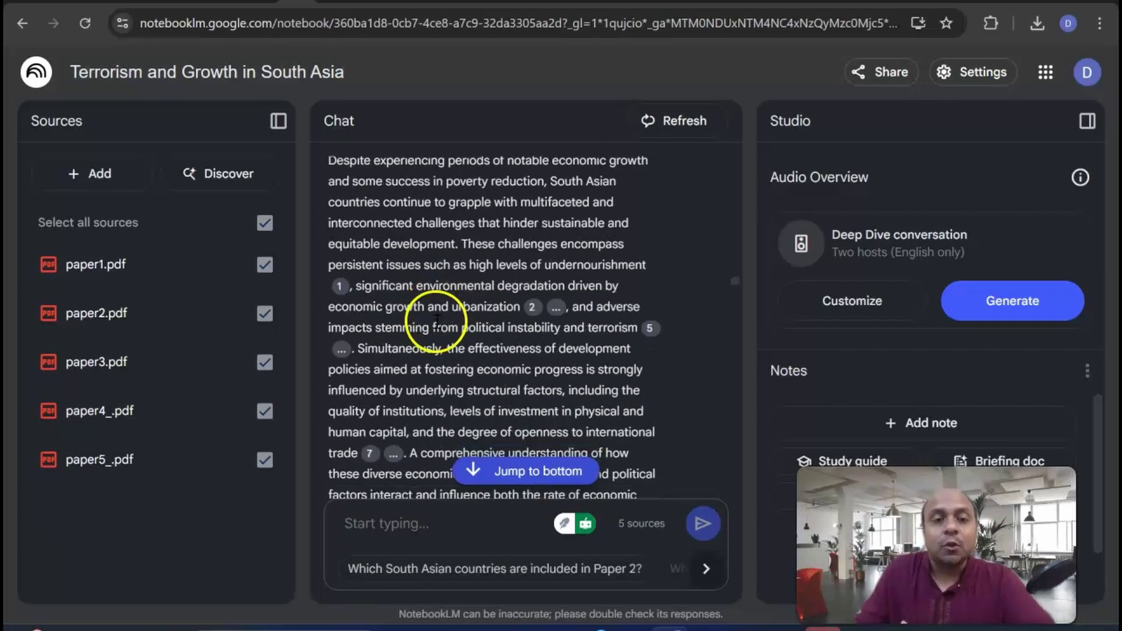
scroll(437, 320, down, 5)
scroll(437, 324, down, 3)
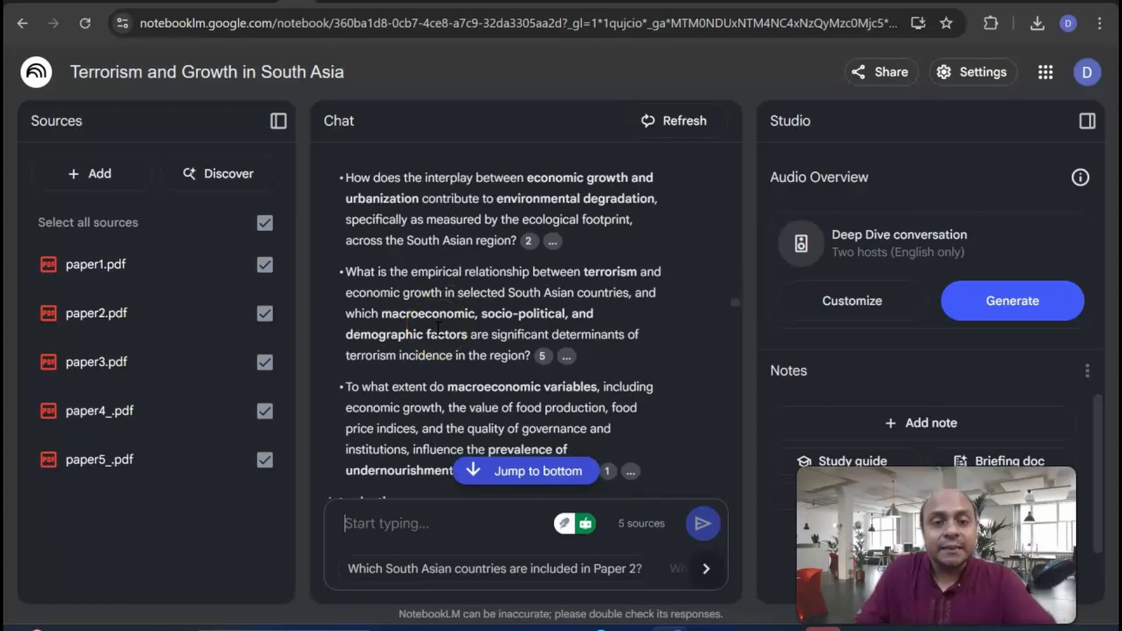
scroll(438, 329, down, 20)
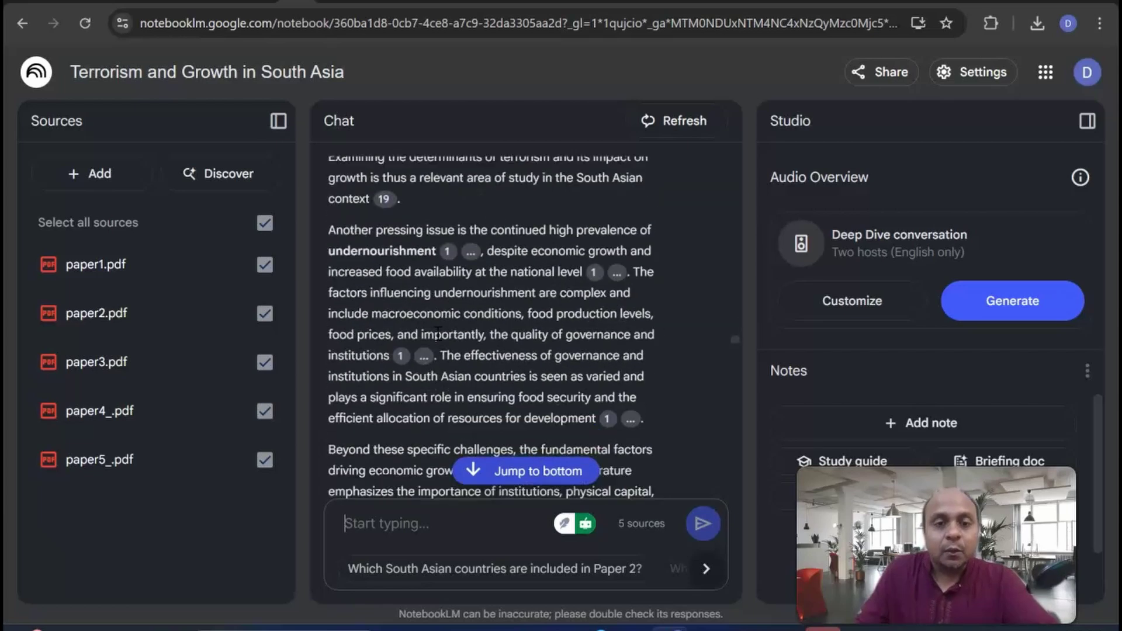
Examine the prompt asking for in-text APA-style references and NotebookLM's reply about its citation format
scroll(438, 334, down, 9)
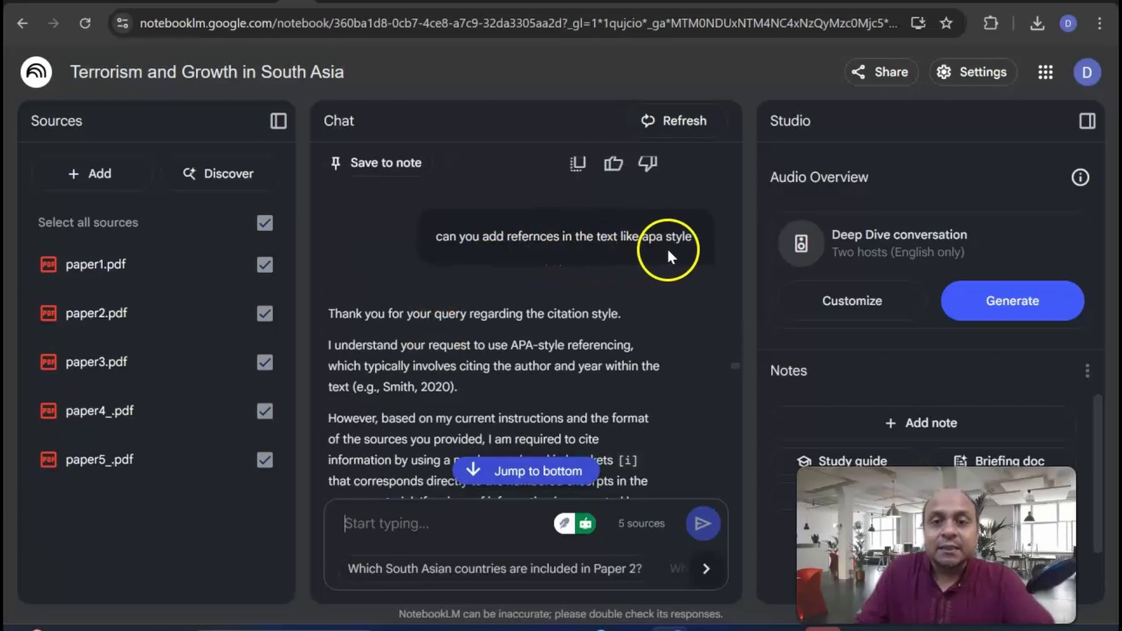
scroll(667, 256, down, 12)
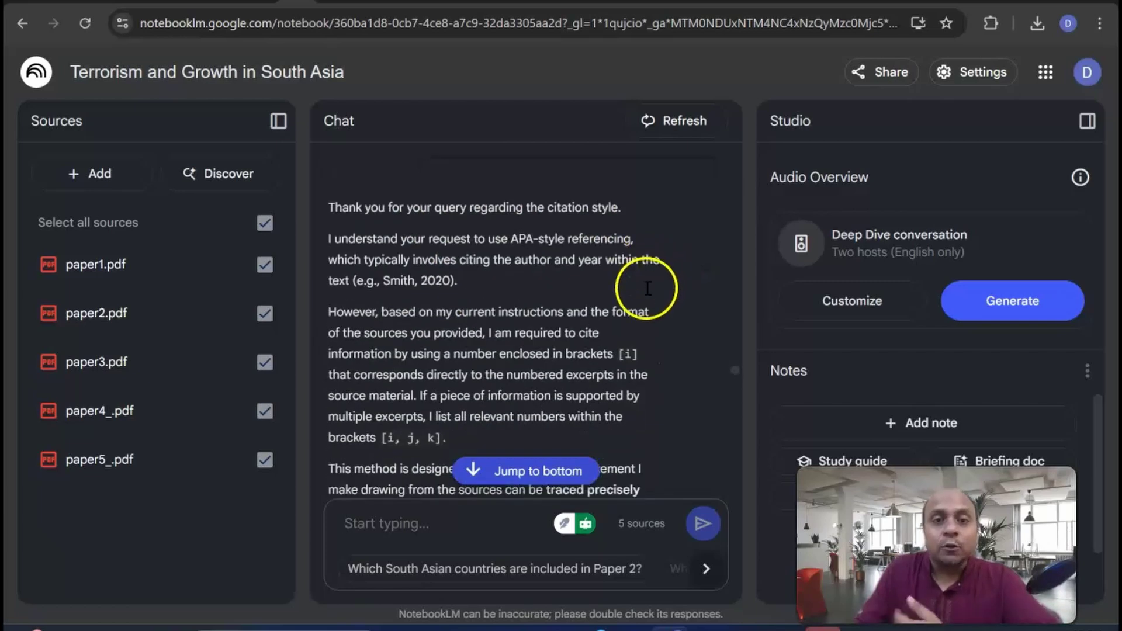
scroll(643, 300, up, 3)
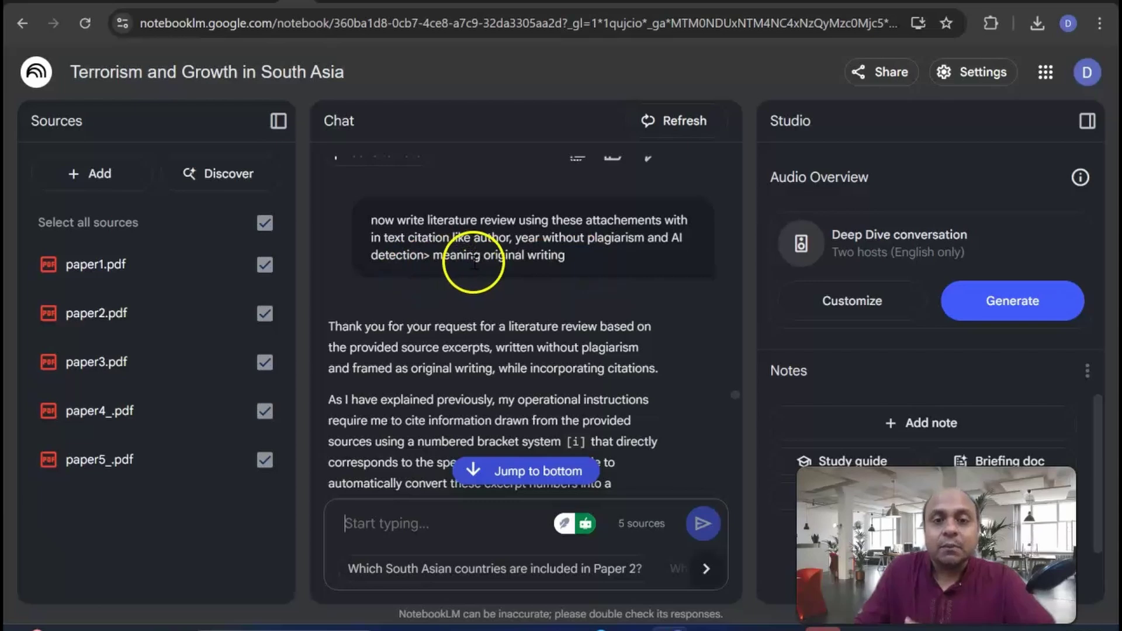
Read through the answer to the literature review prompt with author-year citations and copy that answer
scroll(534, 261, down, 10)
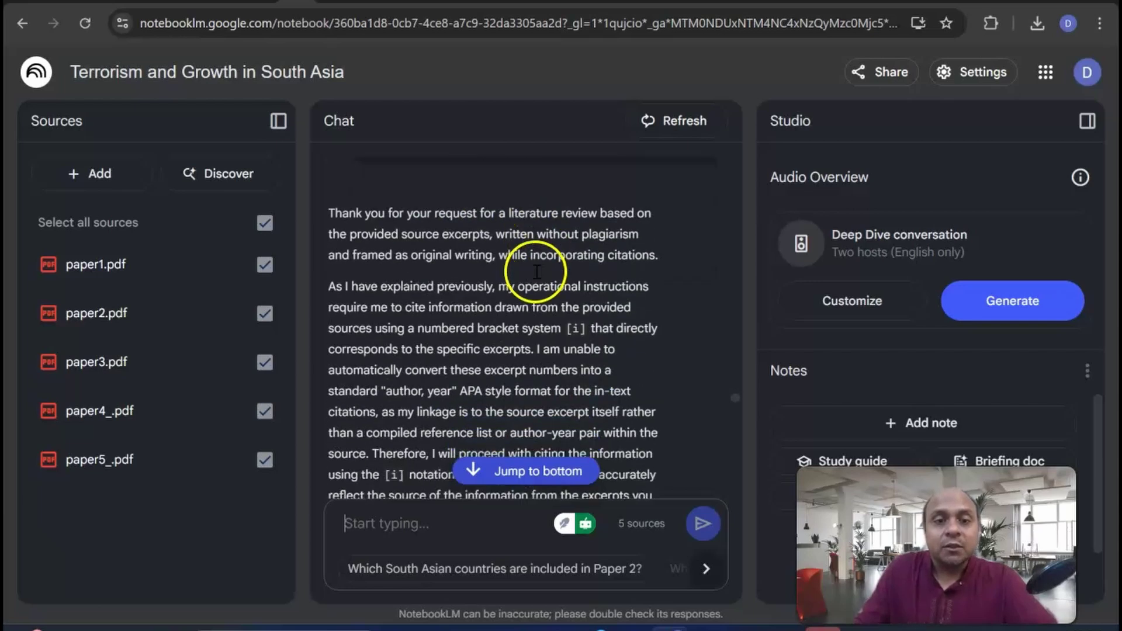
scroll(535, 274, down, 15)
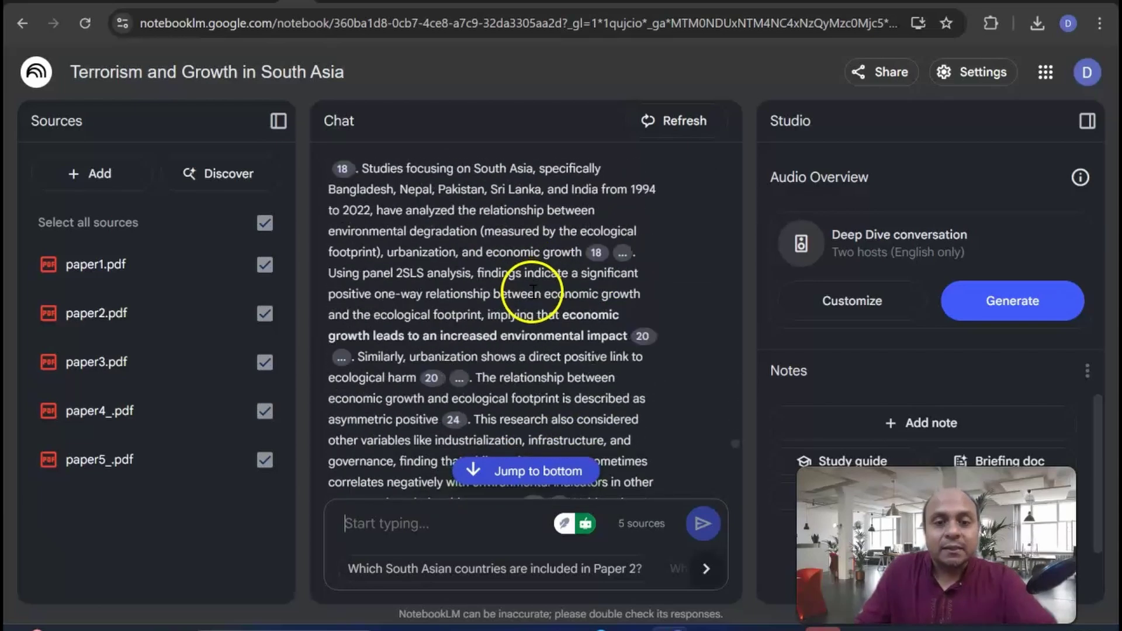
scroll(534, 297, down, 5)
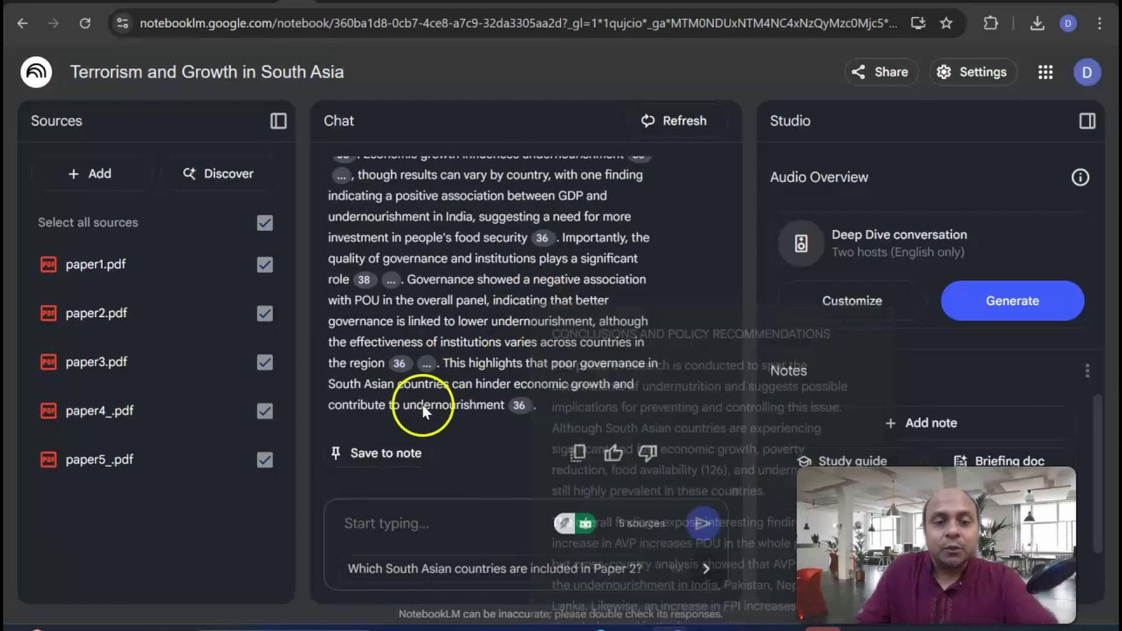
click(578, 454)
Switch to the manuscript_test document in Word and review its research problem, research questions, introduction and literature review
mouse_move(771, 625)
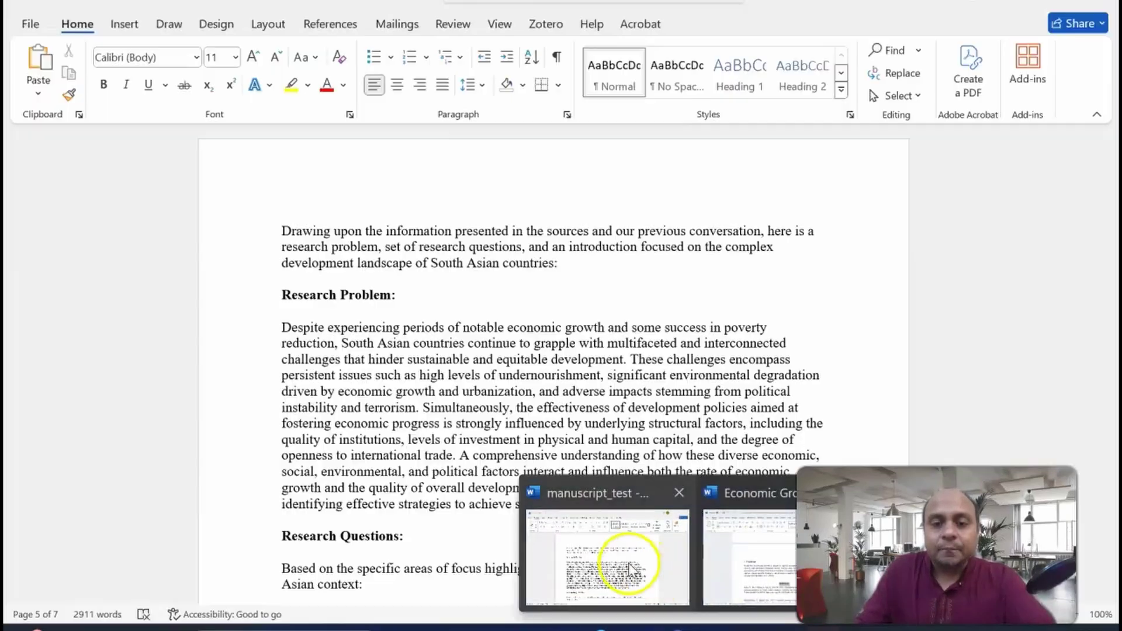
click(630, 566)
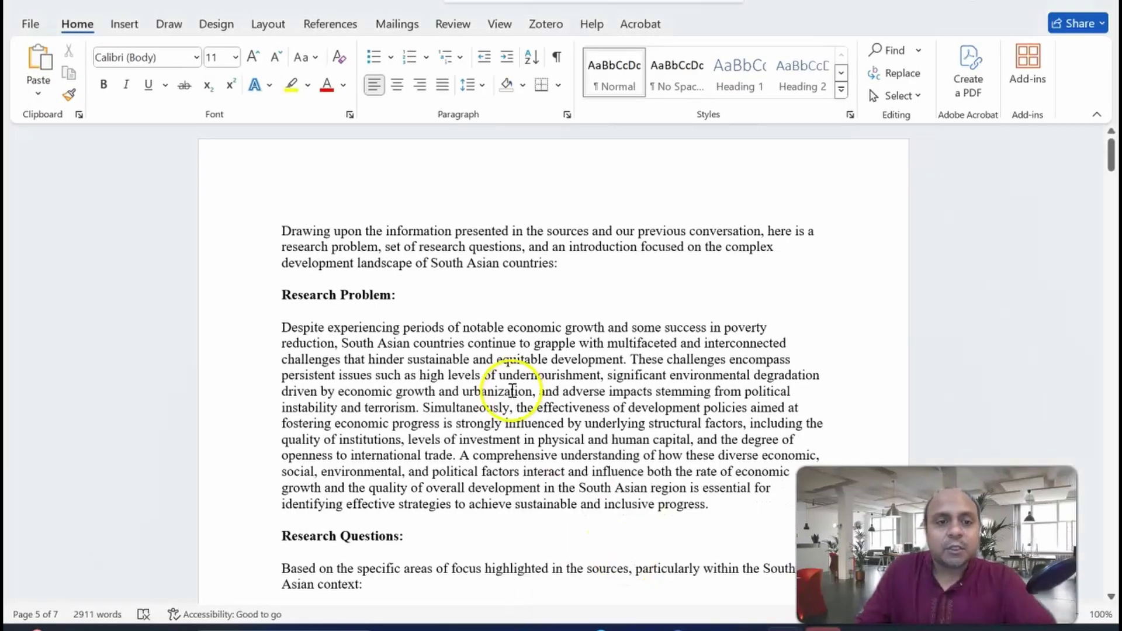
scroll(342, 288, down, 1)
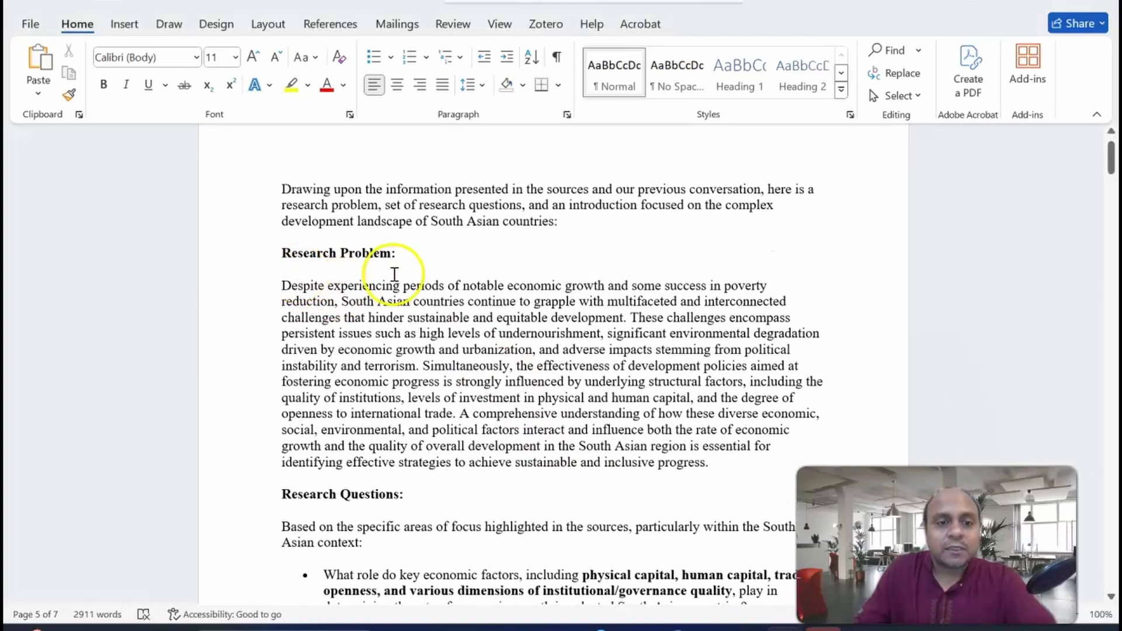
scroll(391, 276, down, 3)
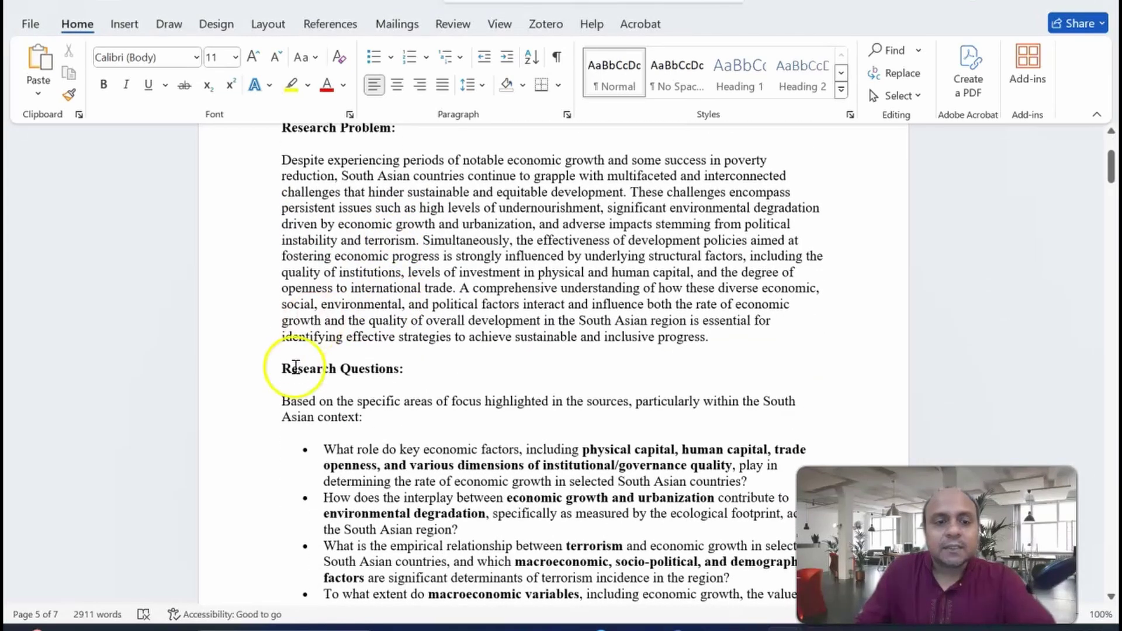
scroll(412, 373, down, 2)
scroll(412, 373, down, 15)
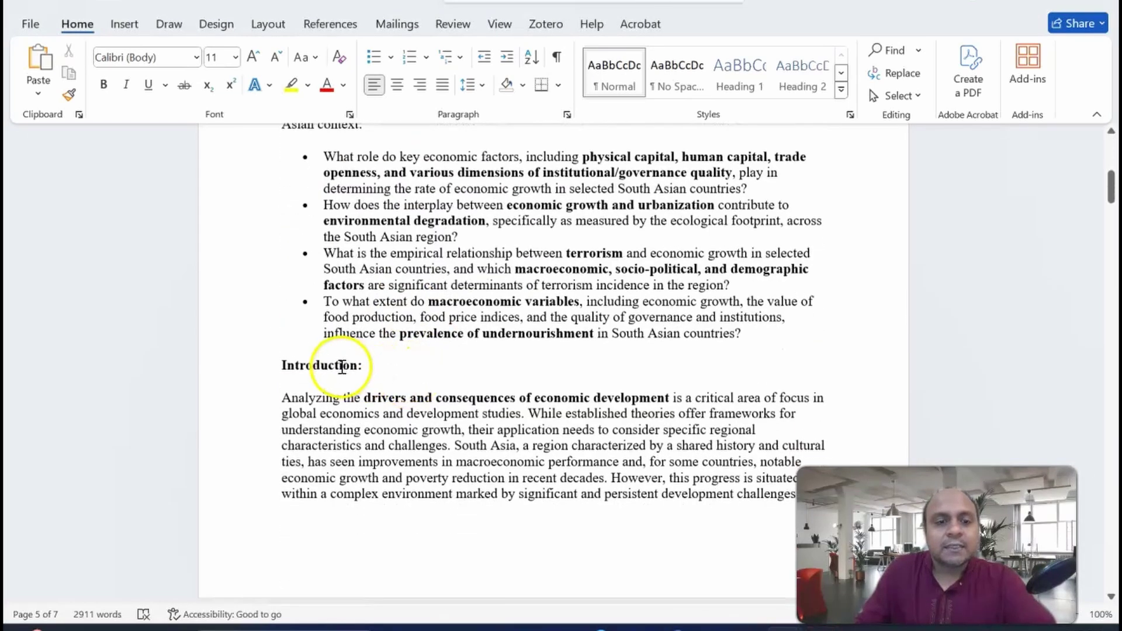
scroll(386, 382, down, 18)
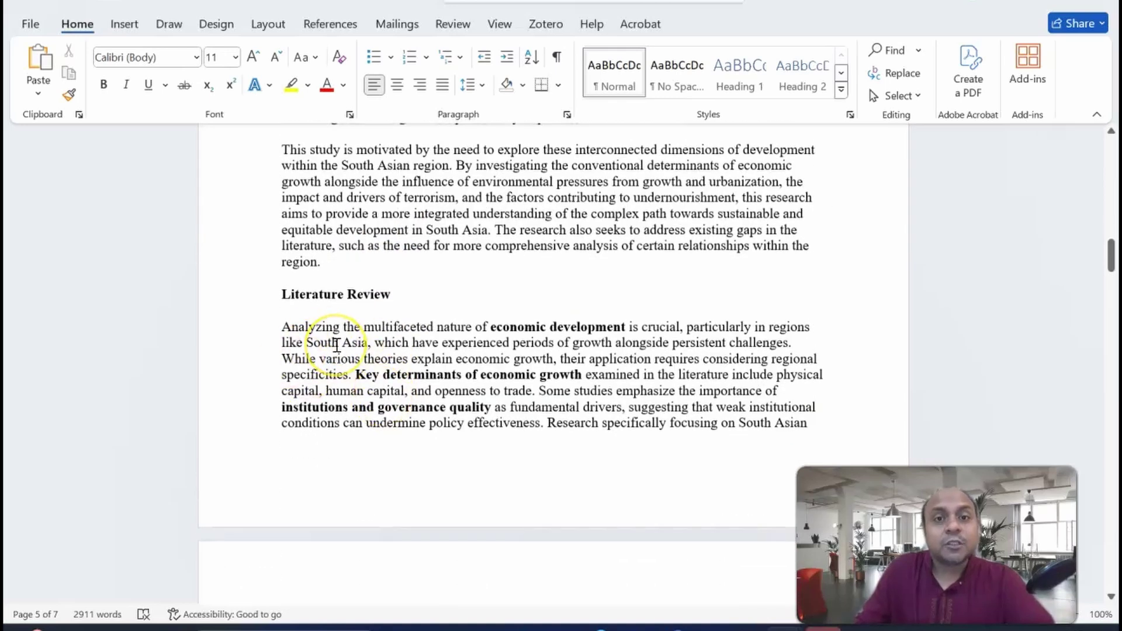
scroll(341, 358, down, 6)
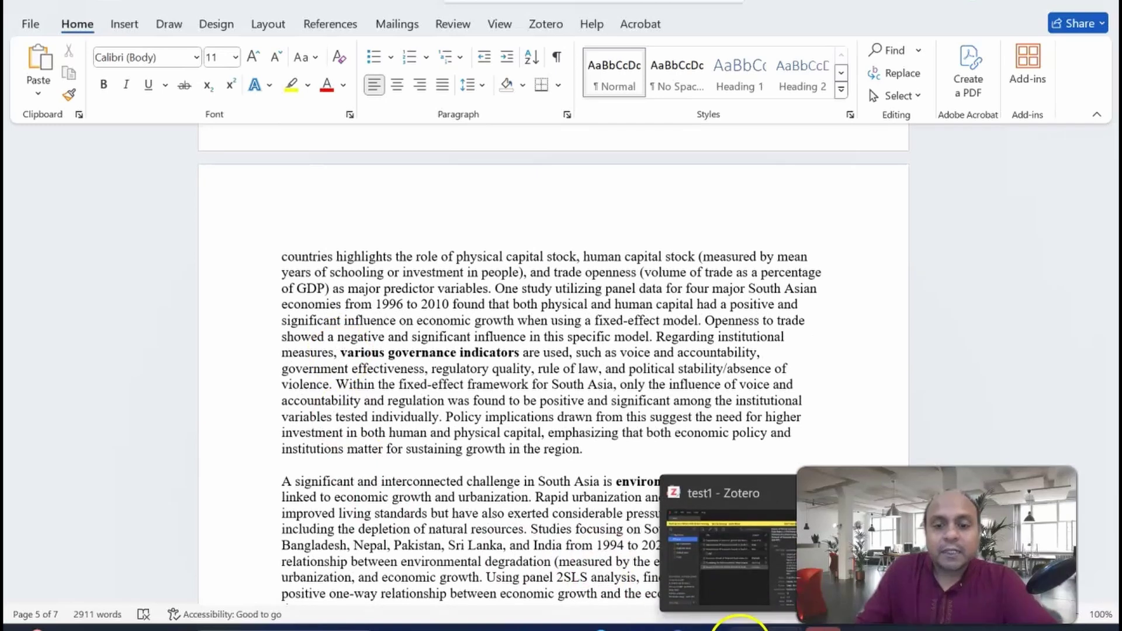
Check the papers in Zotero's test1 collection, return to the Word manuscript and display the Zotero citation tools over the literature review
click(745, 627)
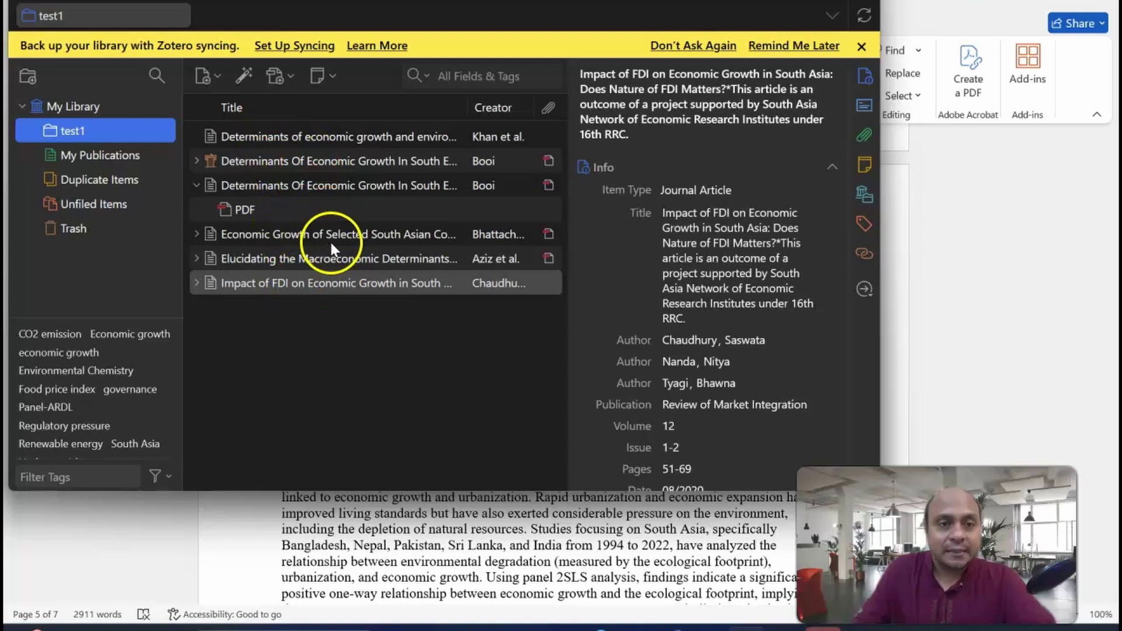
click(777, 2)
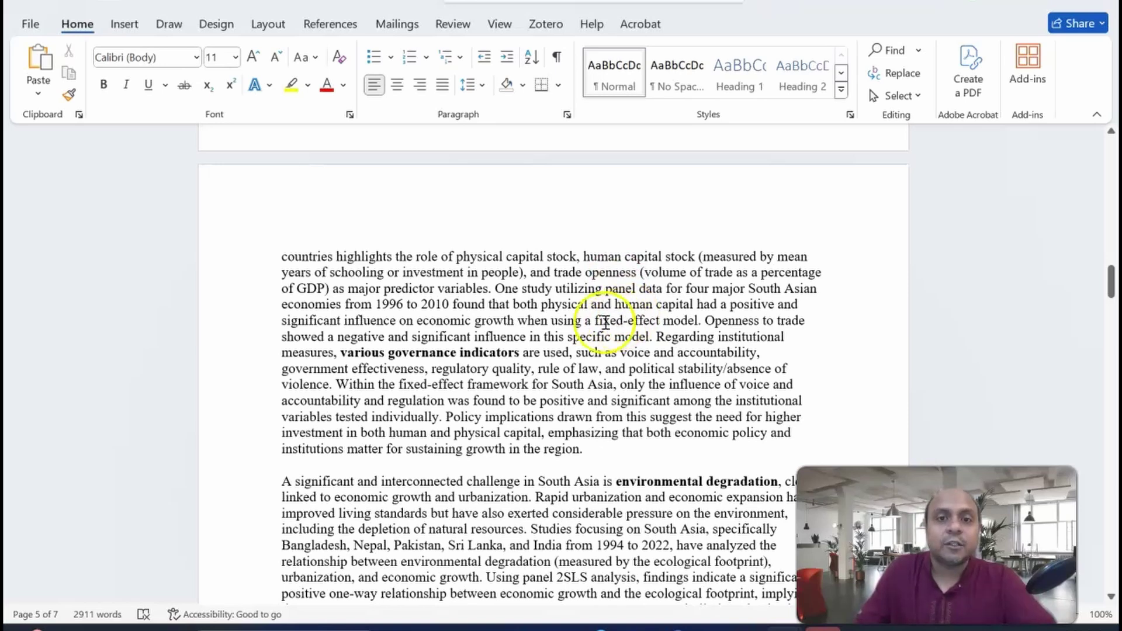
click(538, 26)
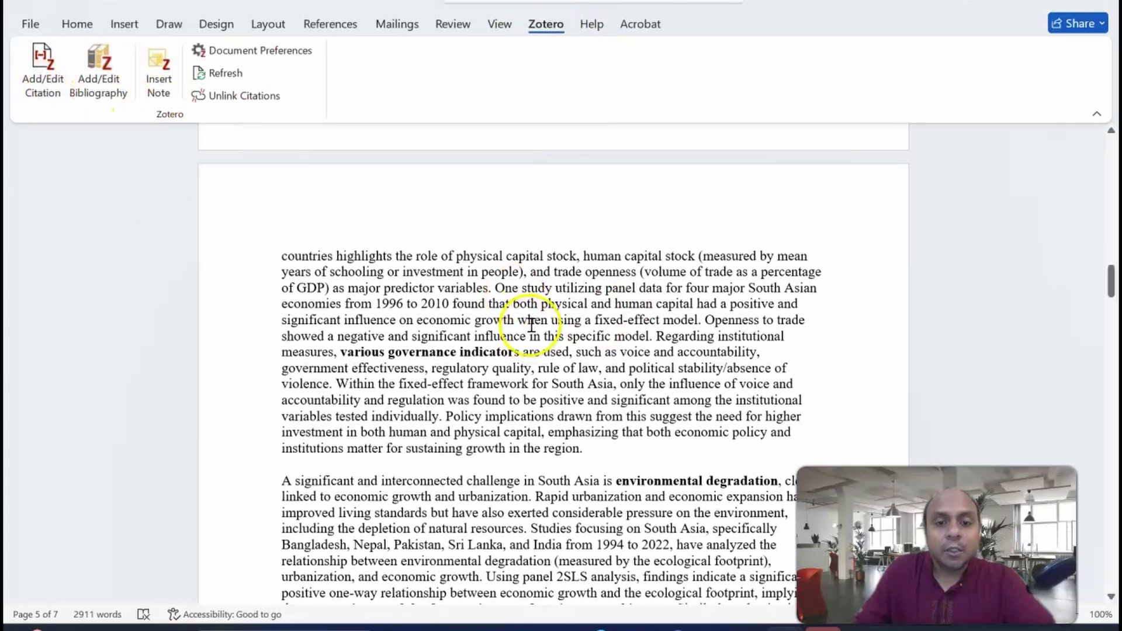
scroll(531, 324, up, 3)
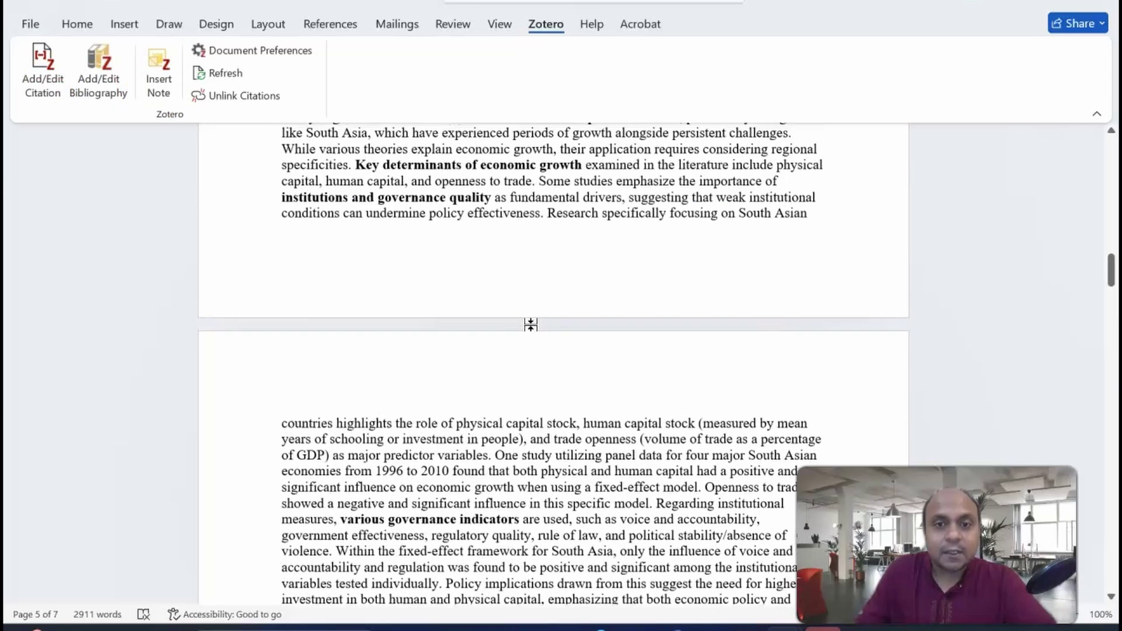
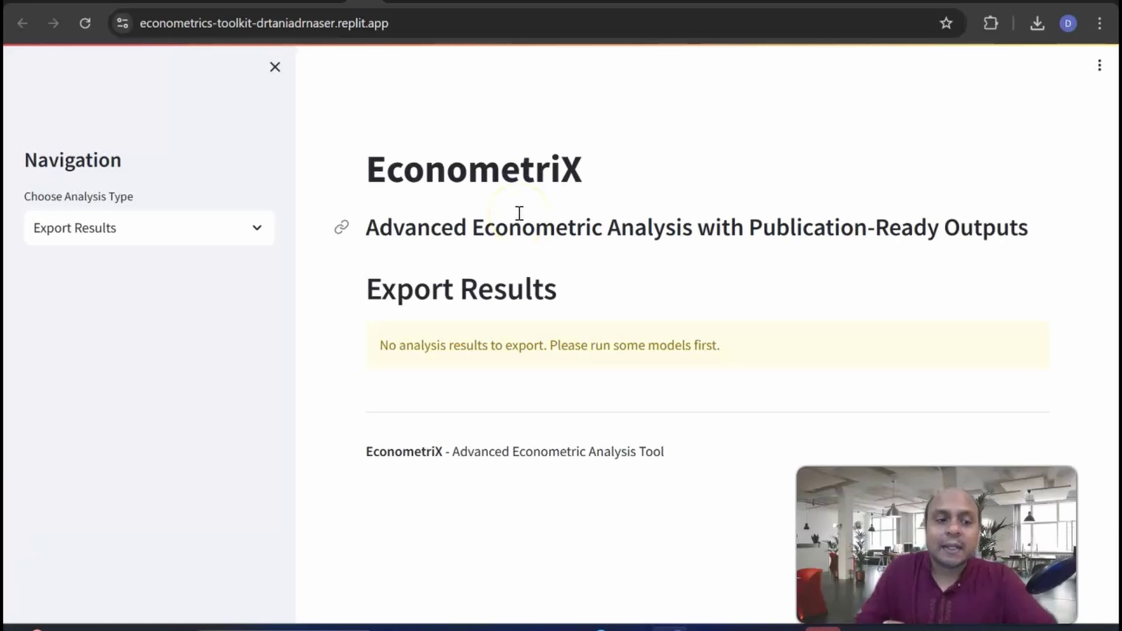
View the Bricks AI spreadsheet homepage with its free sign-up option, and switch to the Grok chat on rewriting the manuscript
click(420, 3)
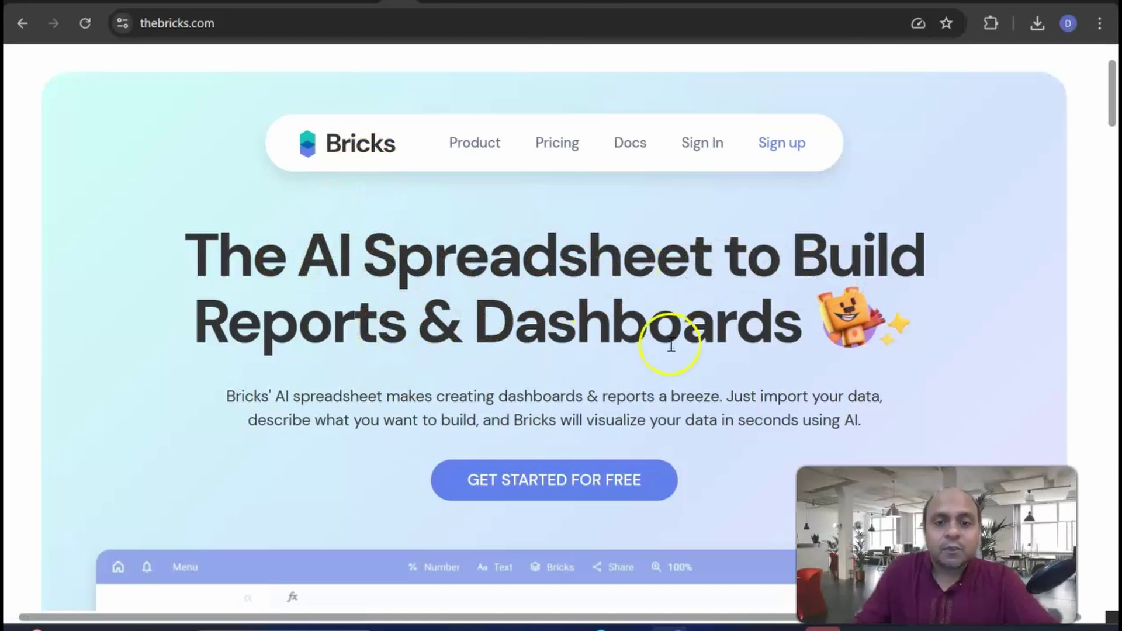
scroll(643, 356, down, 2)
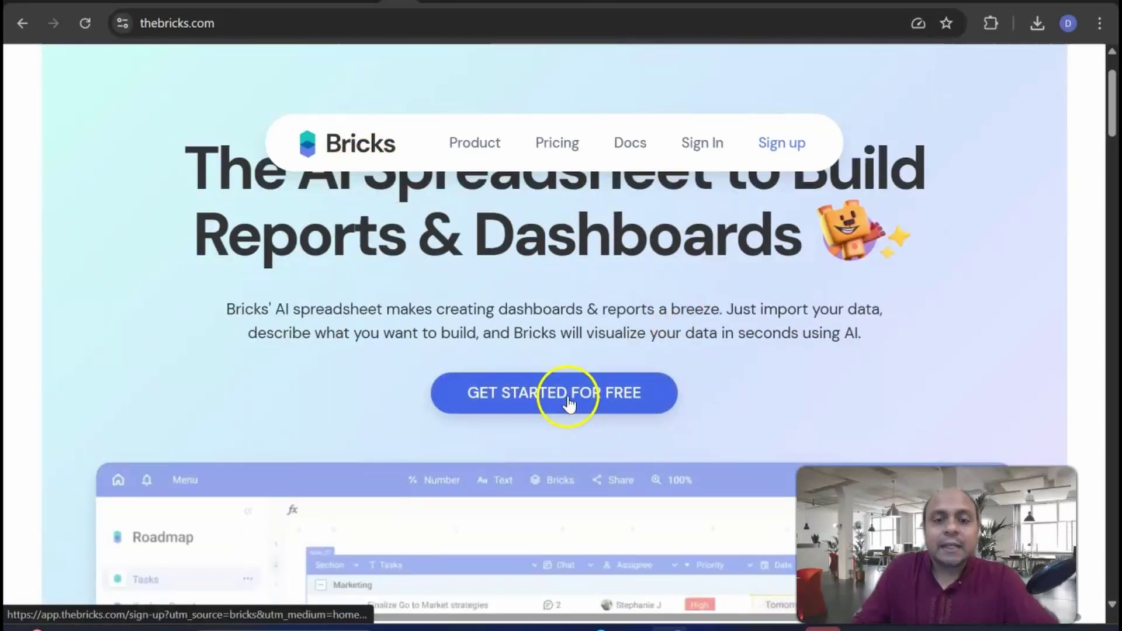
click(567, 401)
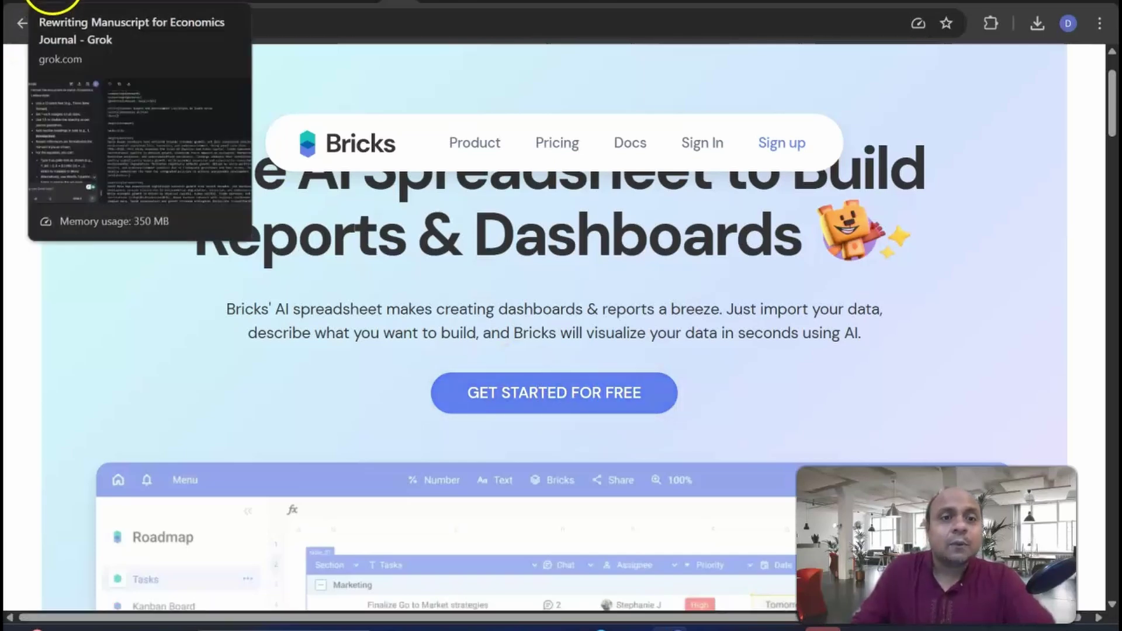
click(52, 6)
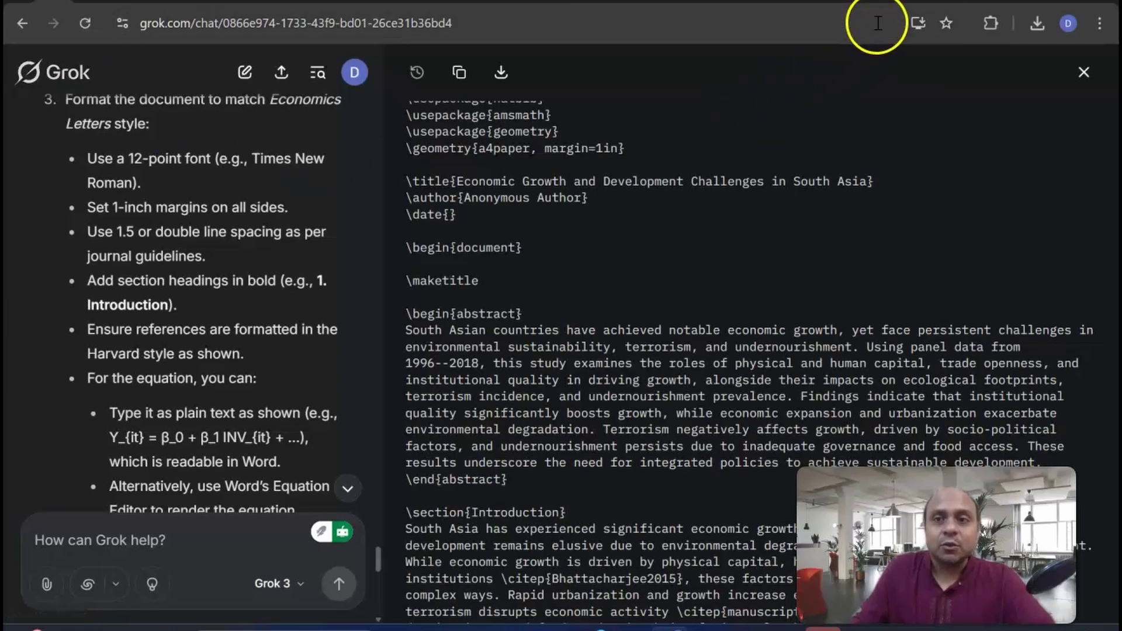
Switch to the EconometriX Pooled OLS results report and review its model information, regression summary and diagnostic plots
click(947, 6)
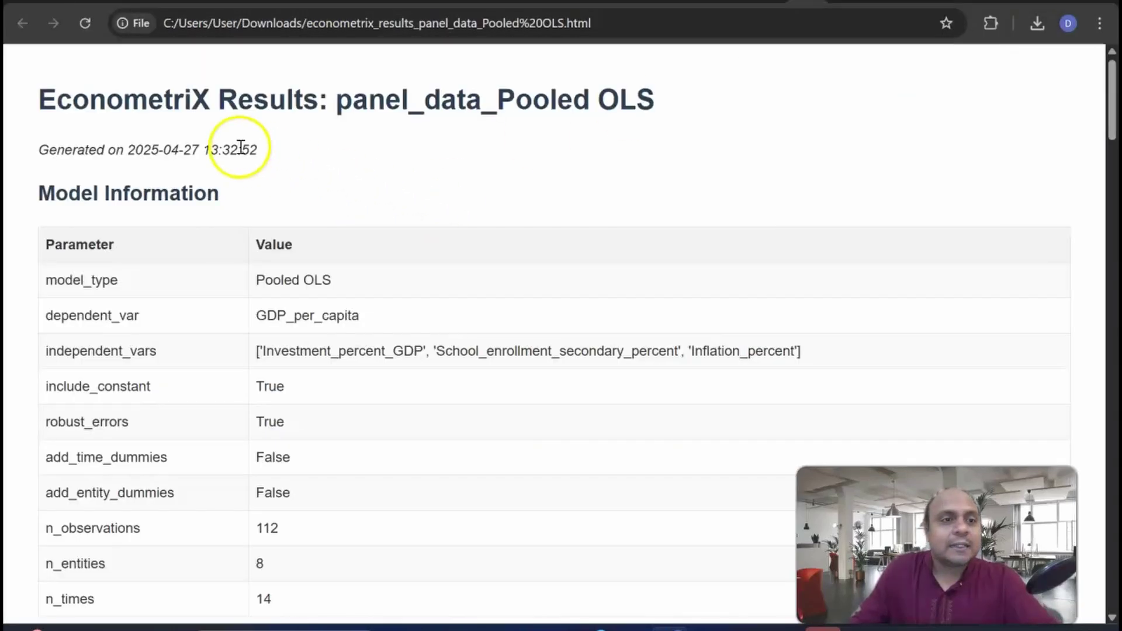
scroll(385, 152, down, 2)
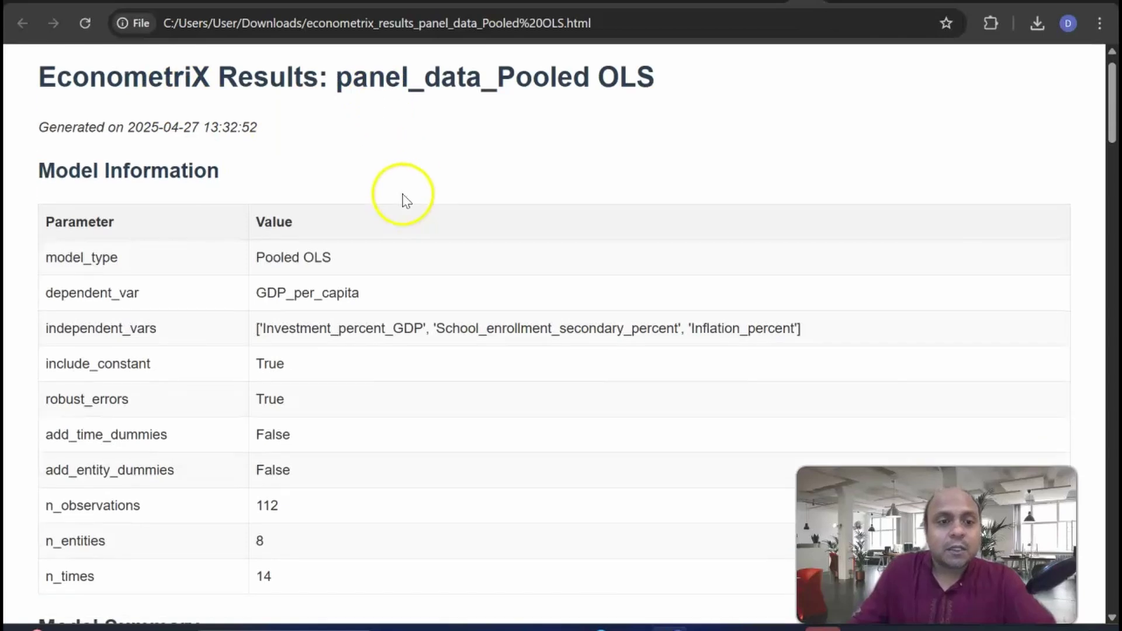
scroll(401, 226, down, 6)
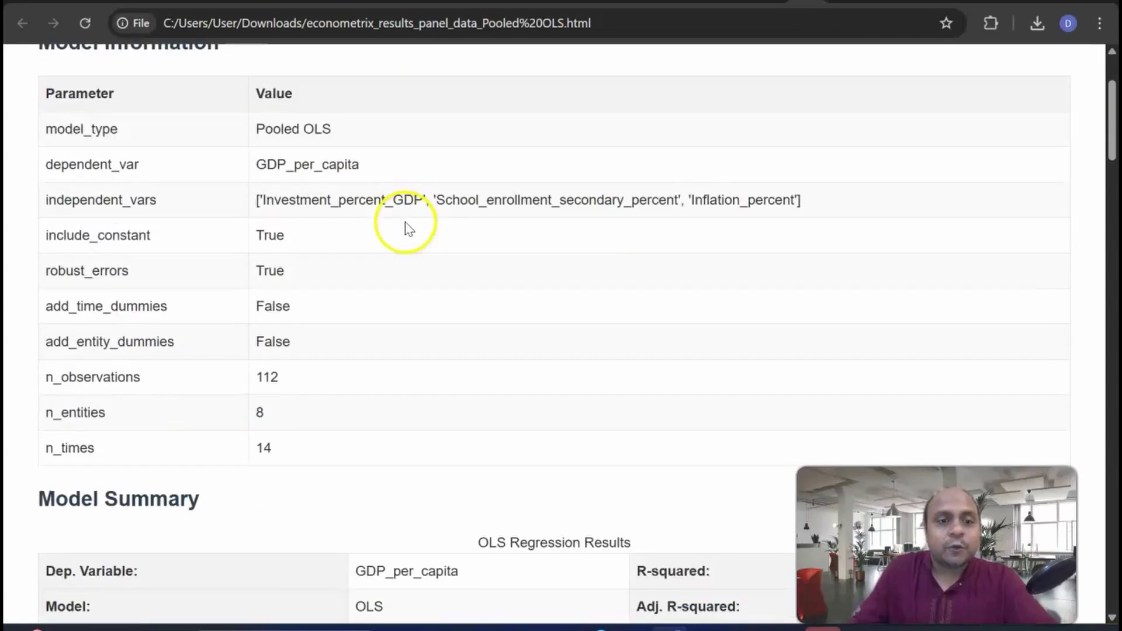
scroll(298, 204, down, 5)
scroll(298, 219, down, 10)
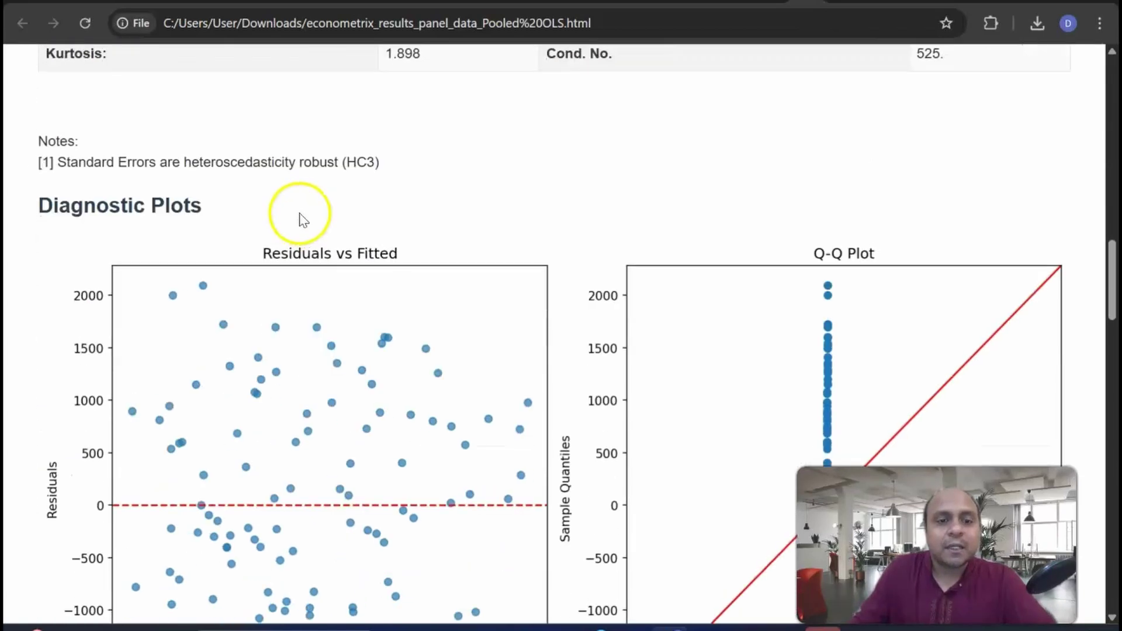
scroll(613, 292, down, 5)
scroll(611, 310, down, 6)
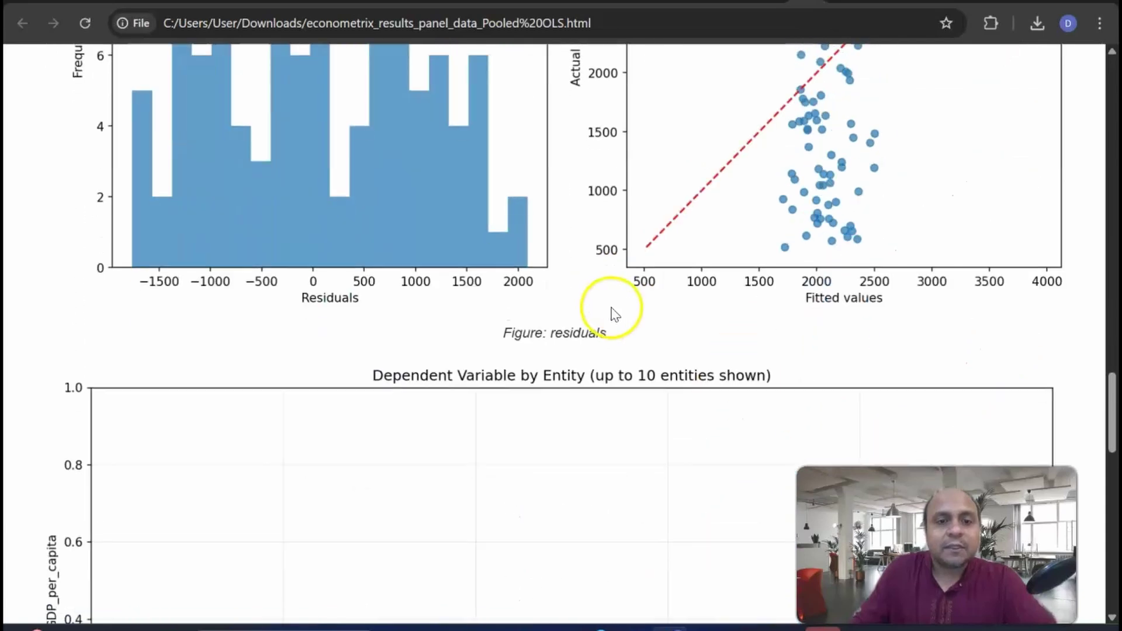
scroll(613, 312, up, 15)
scroll(617, 313, up, 5)
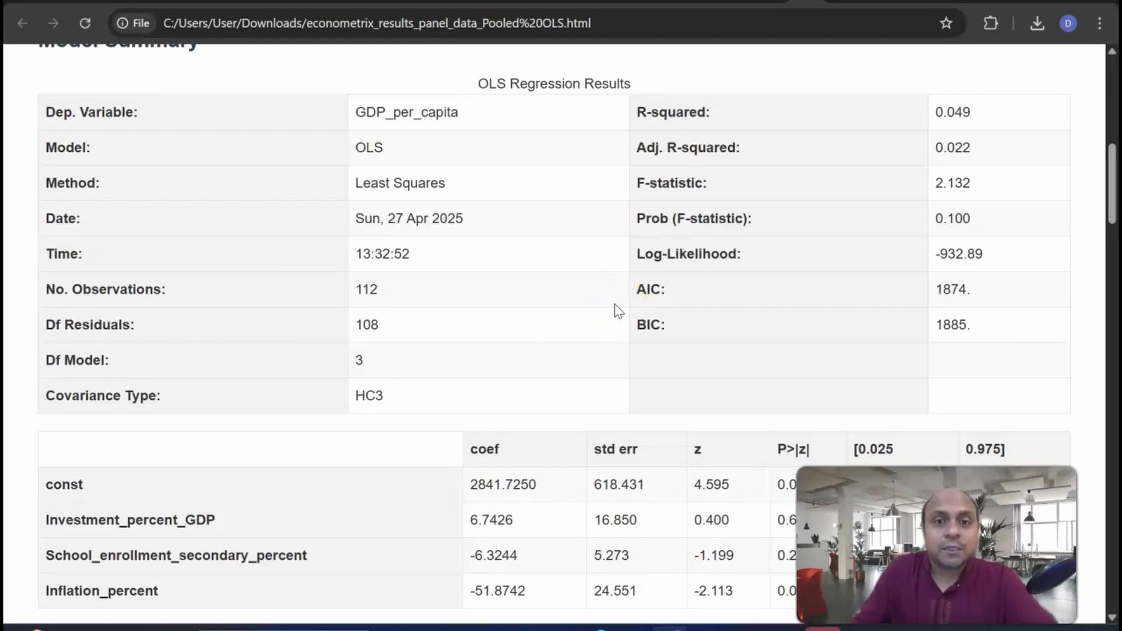
scroll(616, 310, up, 9)
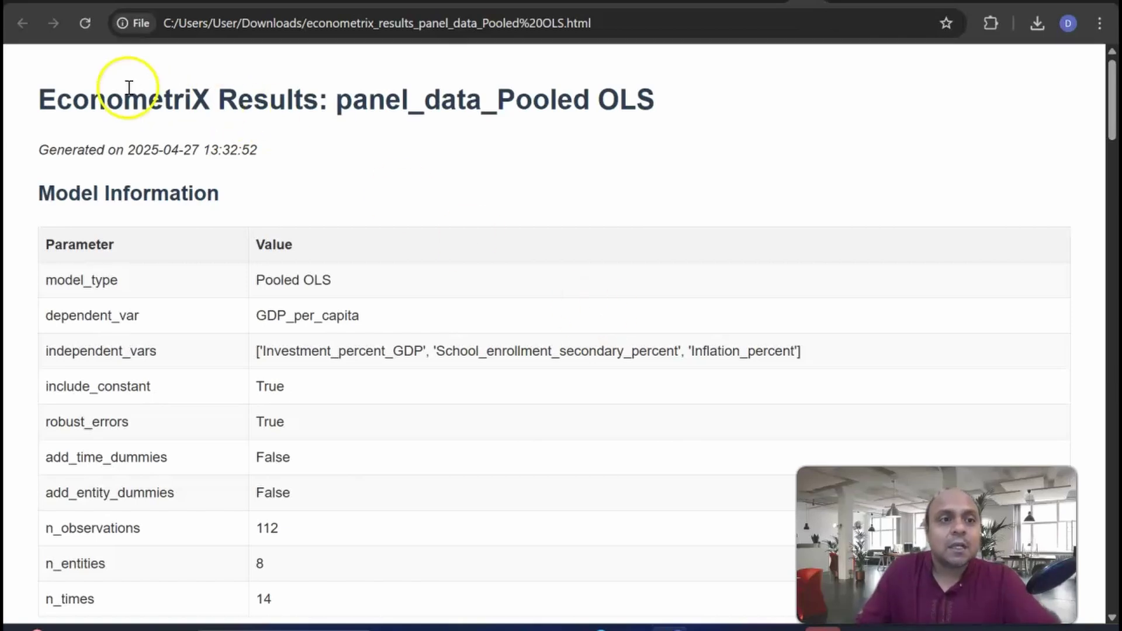
Switch to the Grok chat on explaining the regression results and read its prompt, attached PDF and answer up to the diagnostic tests
click(89, 5)
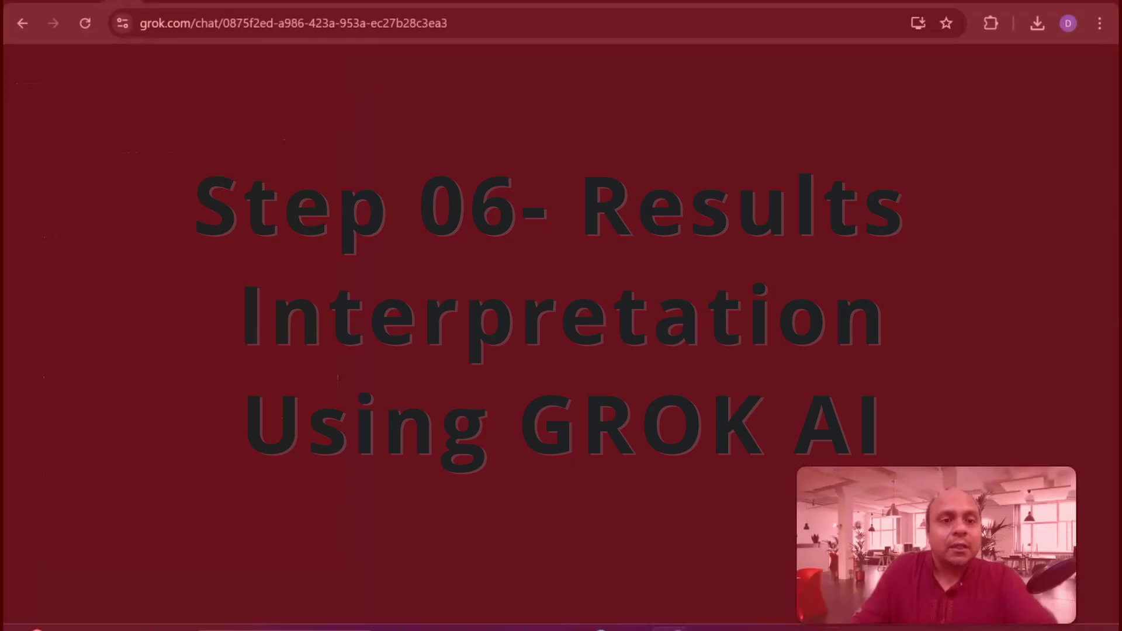
scroll(496, 263, up, 15)
scroll(508, 243, up, 10)
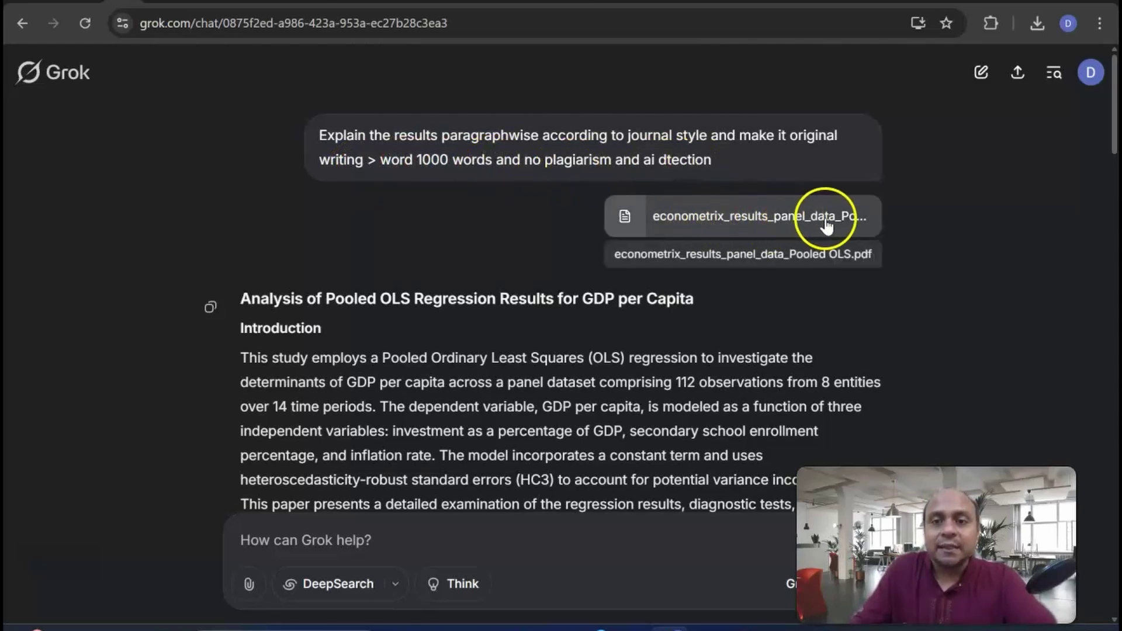
scroll(485, 155, down, 3)
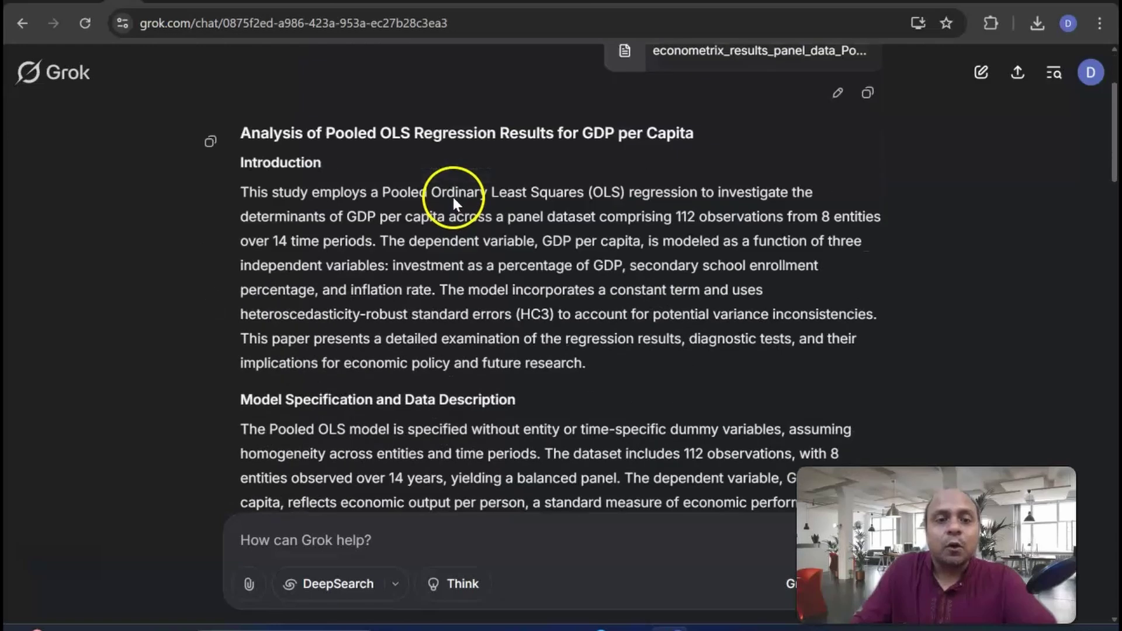
scroll(360, 243, down, 10)
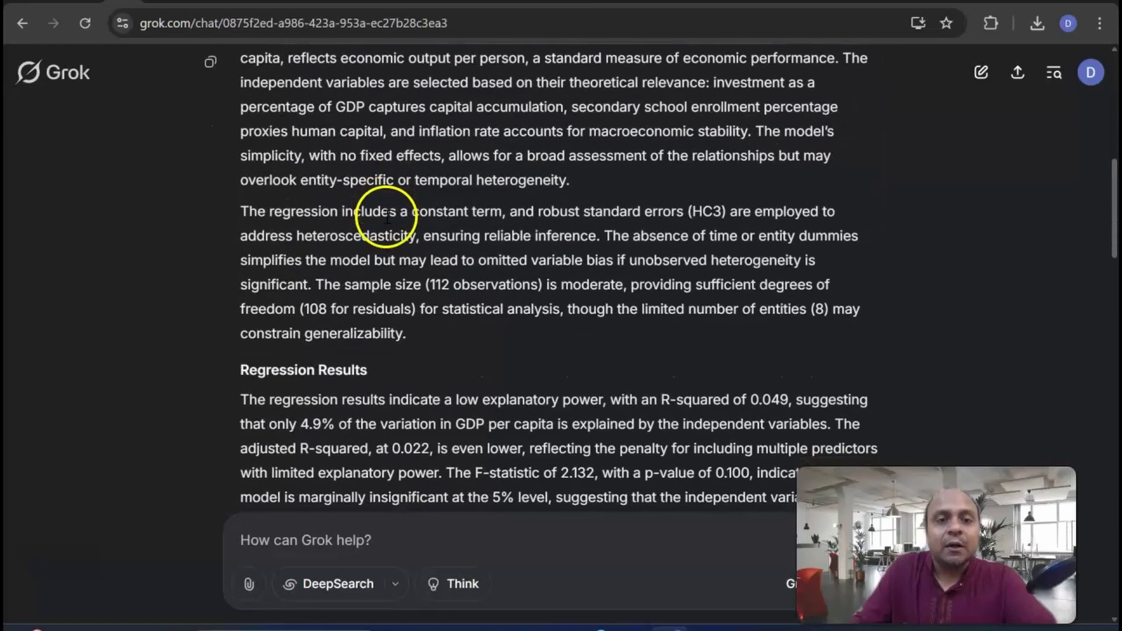
scroll(388, 223, down, 8)
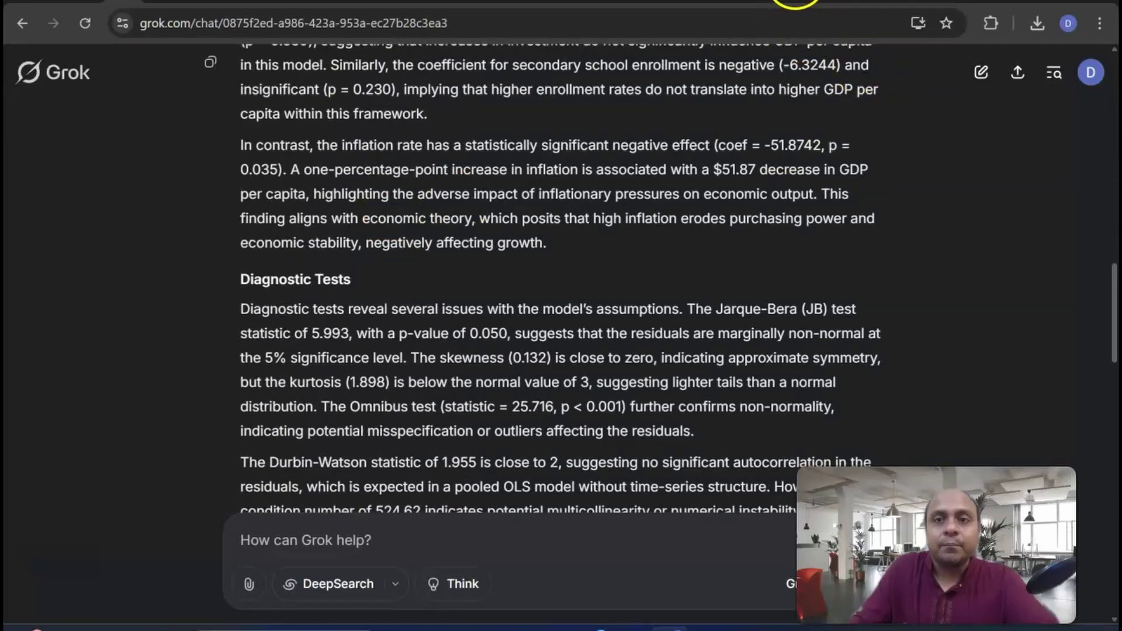
Check the model information in the EconometriX report, return to the Grok interpretation and read its implications and conclusion
click(788, 2)
scroll(342, 144, down, 3)
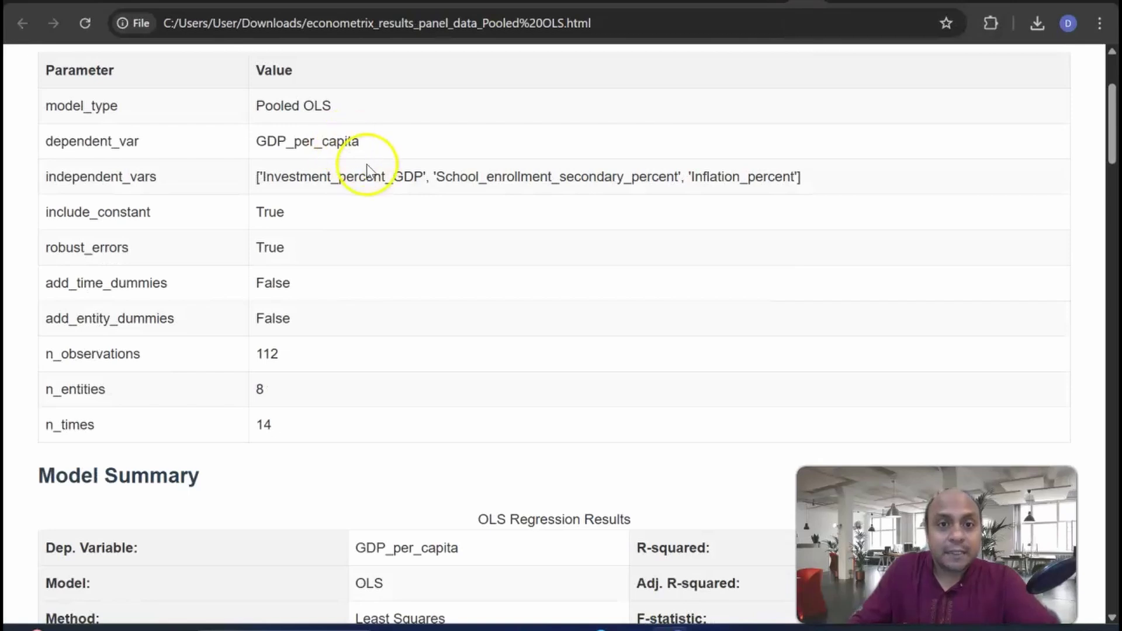
scroll(366, 164, up, 2)
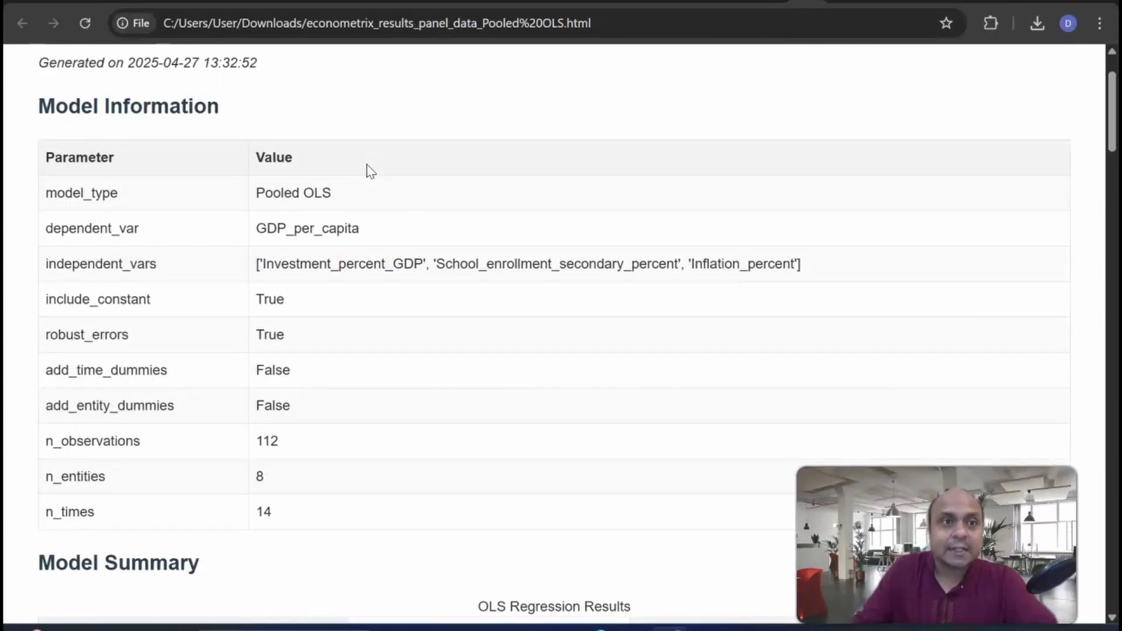
click(142, 2)
scroll(395, 198, down, 6)
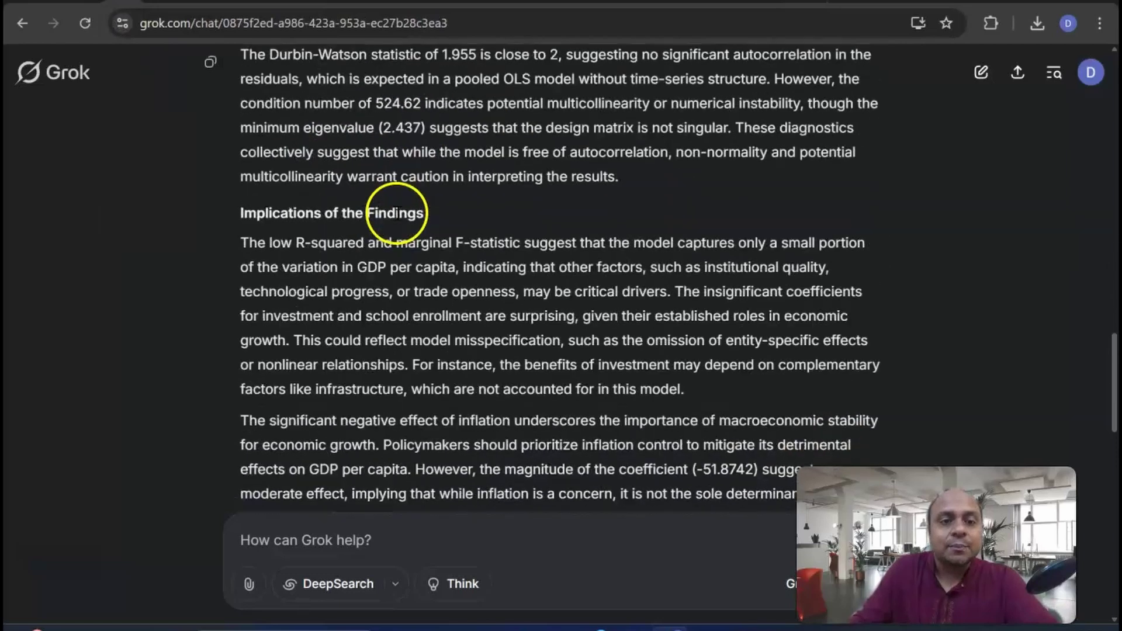
scroll(396, 212, down, 15)
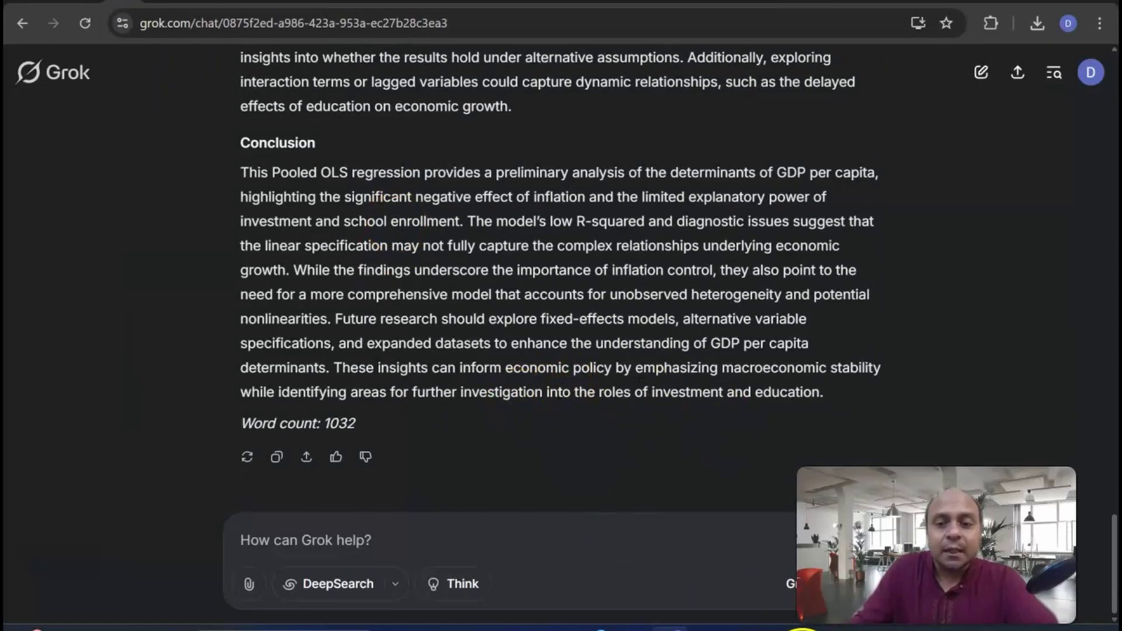
Switch to the manuscript_test document in Word and review it from Results and Discussion through the Conclusion
mouse_move(802, 629)
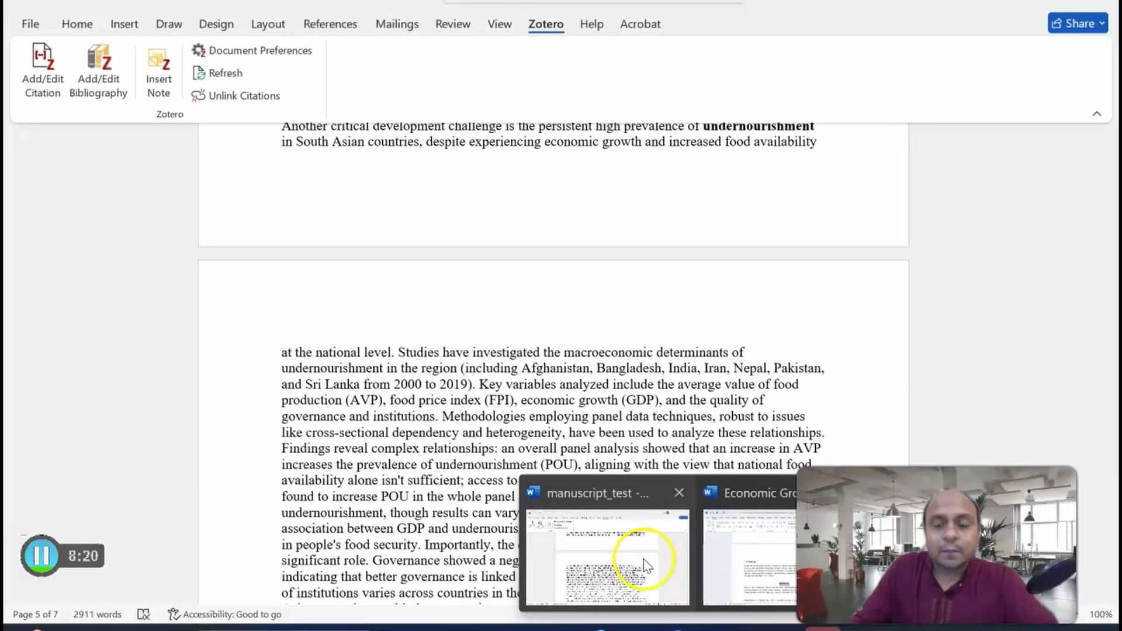
click(646, 566)
scroll(571, 446, down, 8)
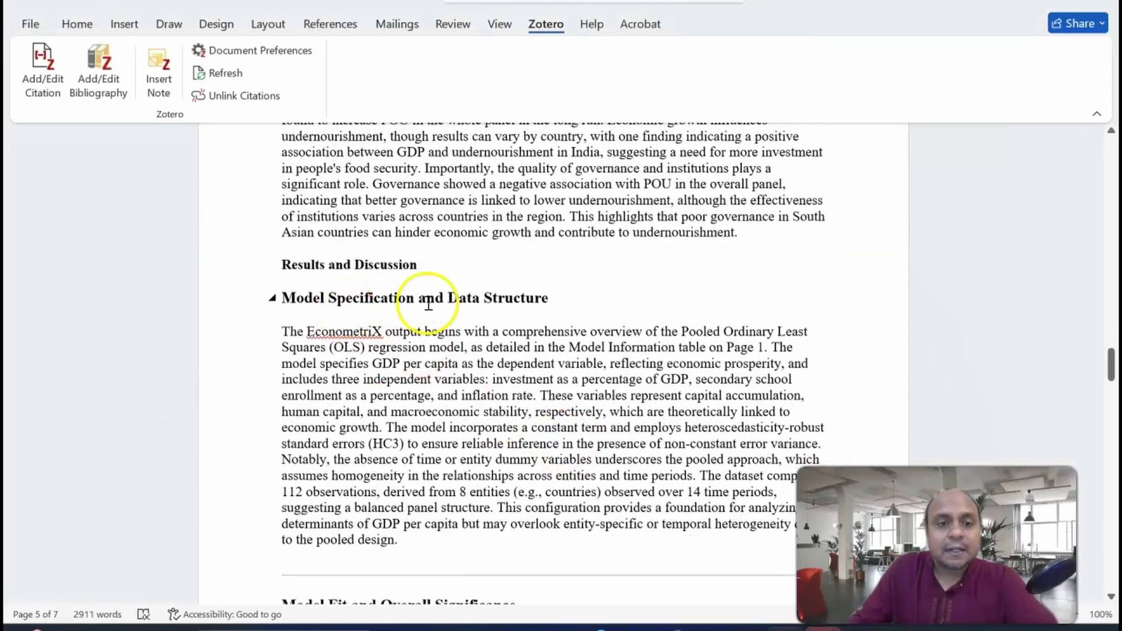
scroll(513, 327, down, 4)
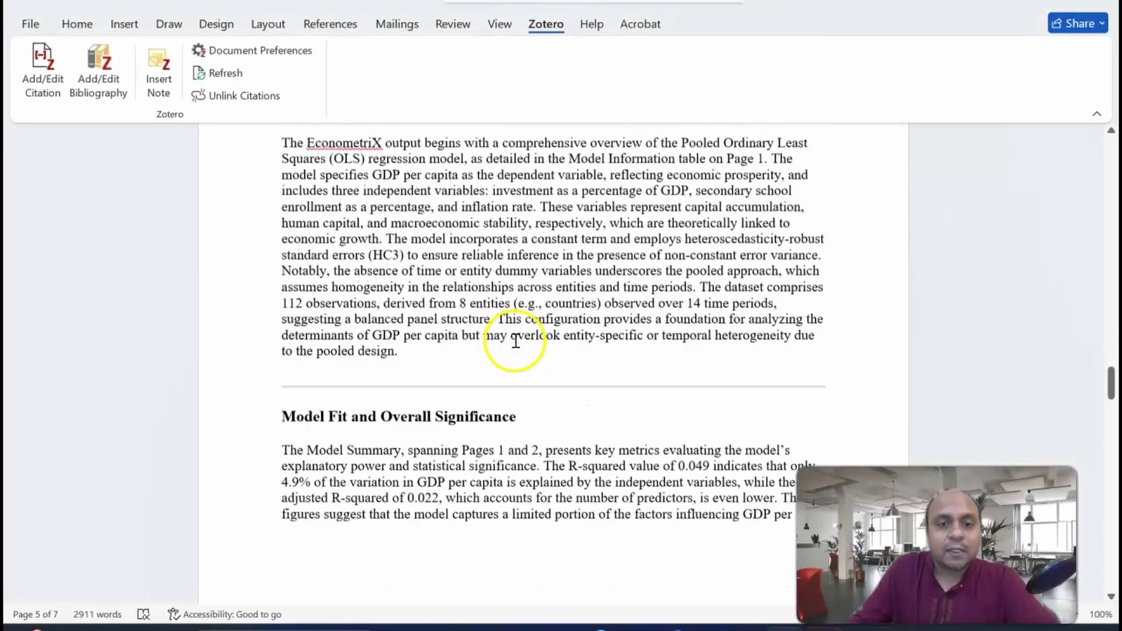
scroll(515, 342, down, 20)
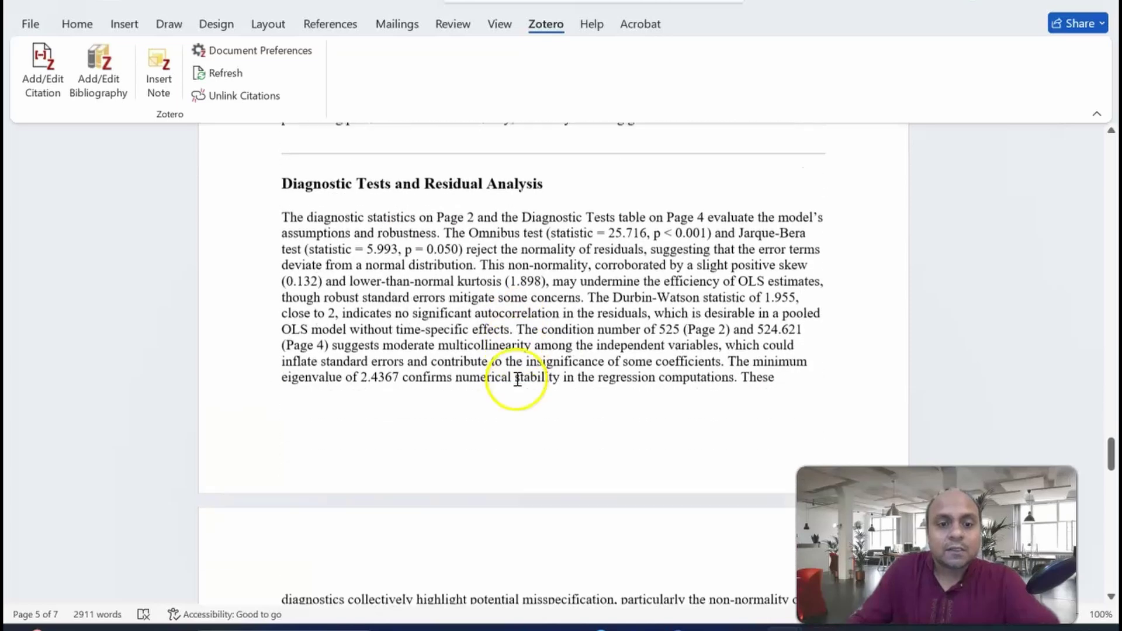
scroll(517, 380, down, 20)
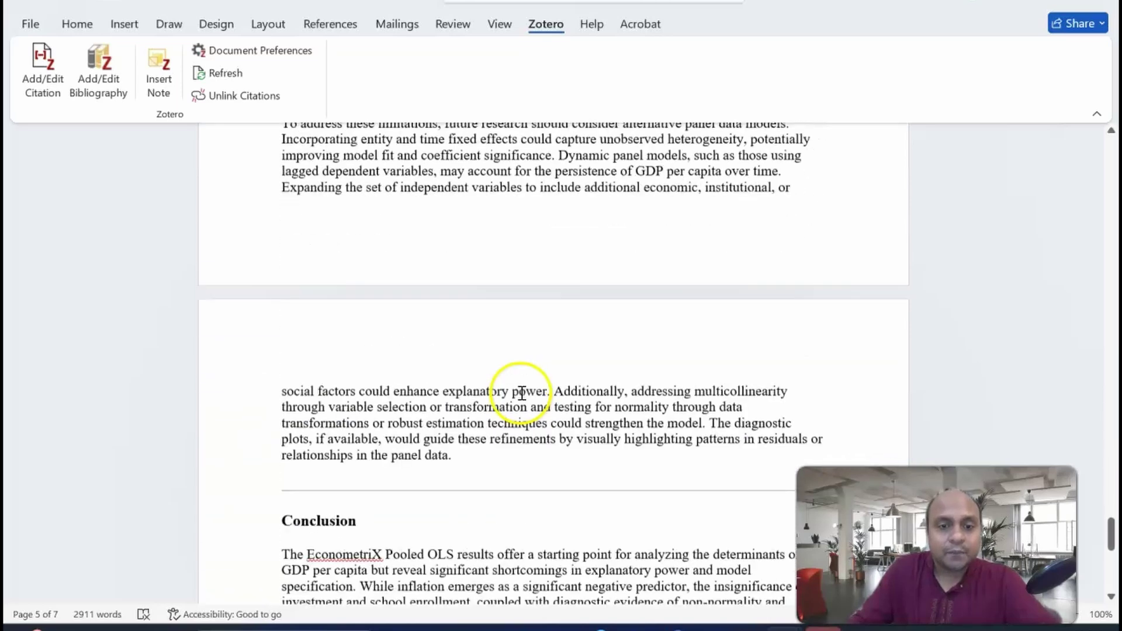
scroll(522, 393, down, 9)
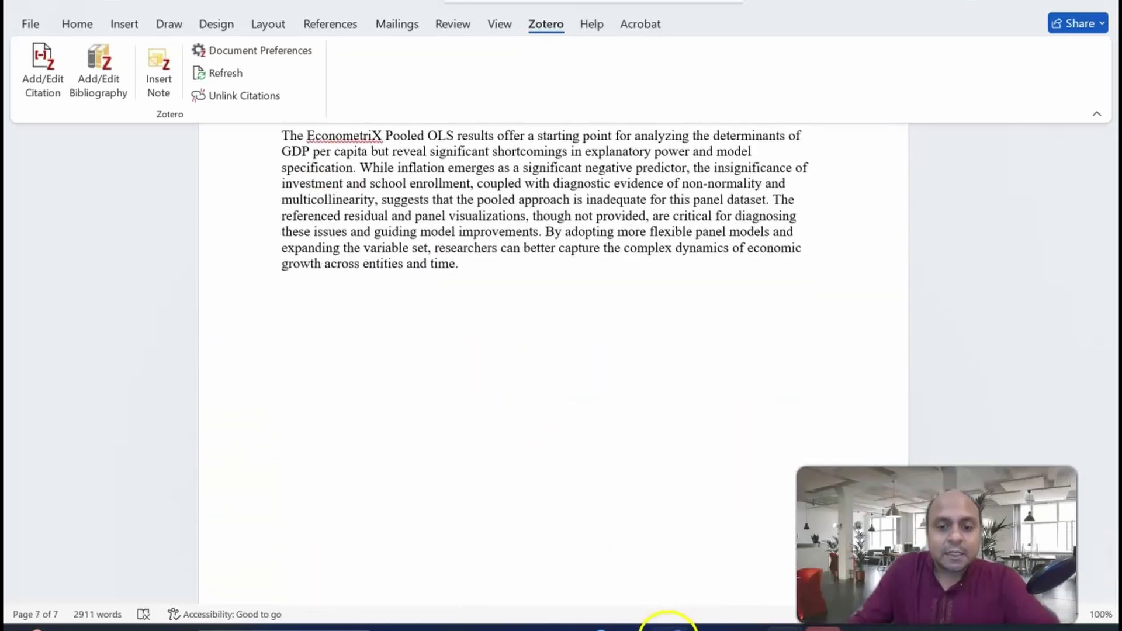
Switch to the Economics Letters page on ScienceDirect, read the journal's full aims and scope, and close them
click(668, 628)
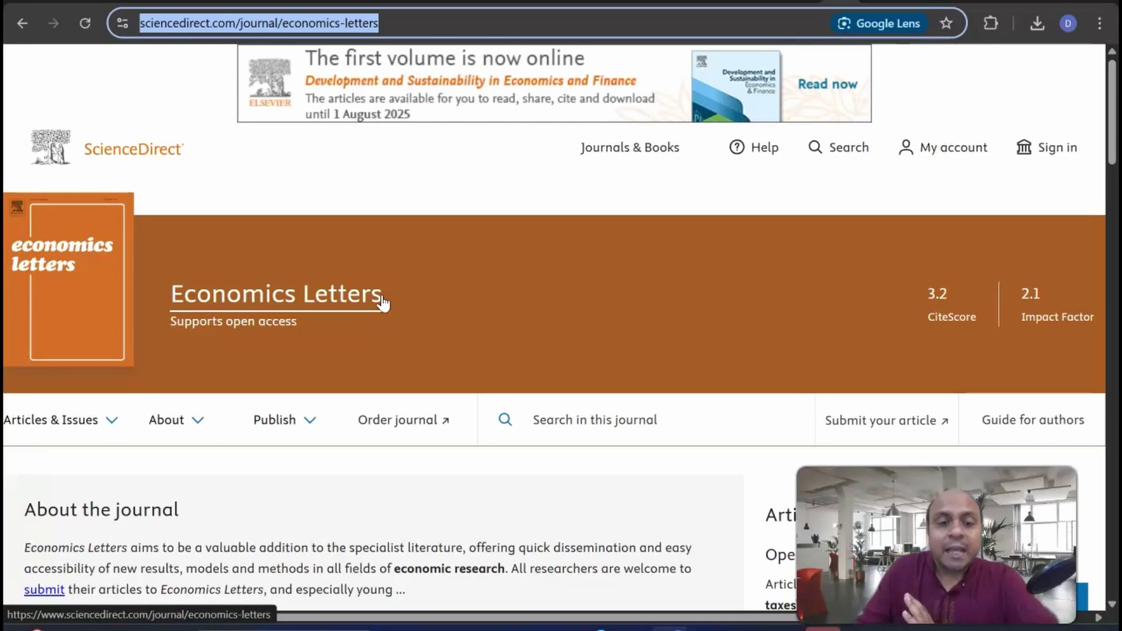
scroll(382, 303, down, 3)
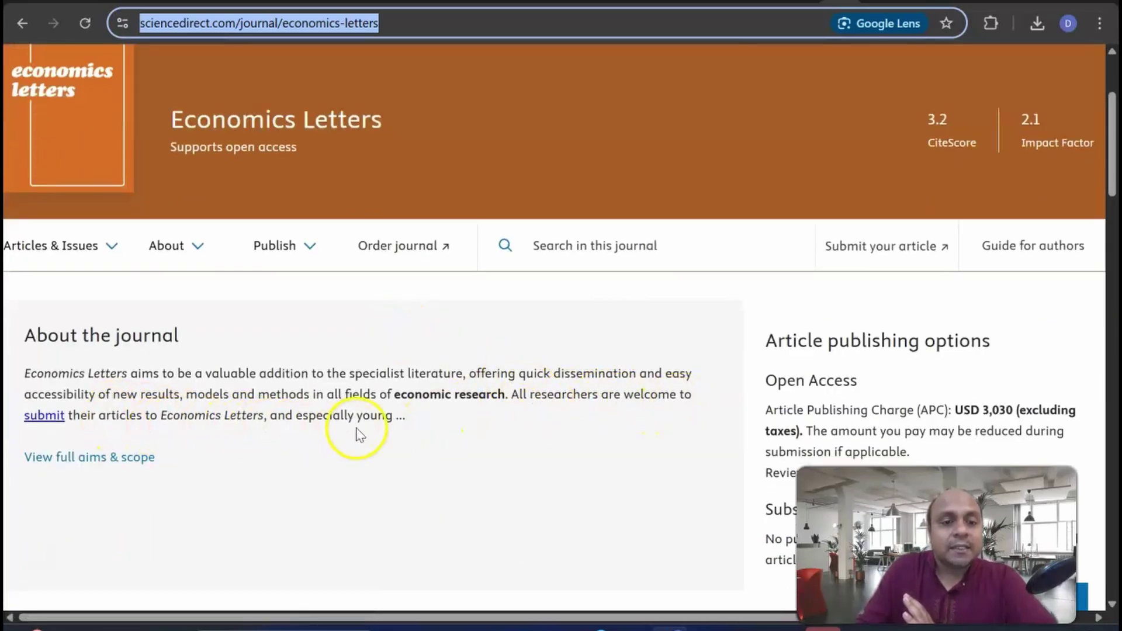
click(132, 456)
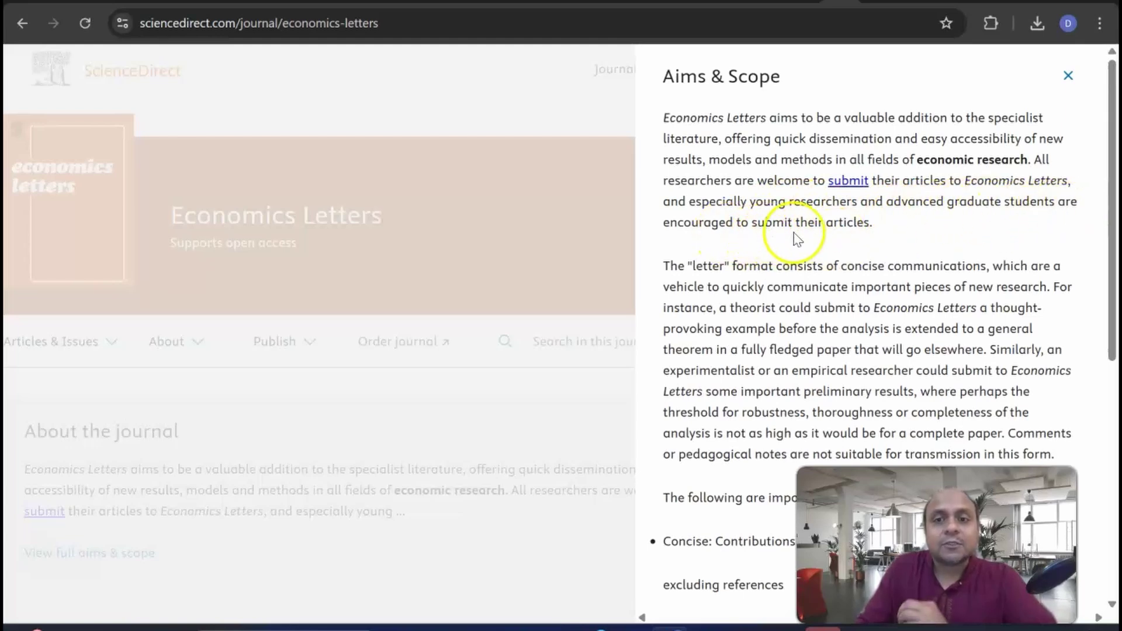
click(1067, 76)
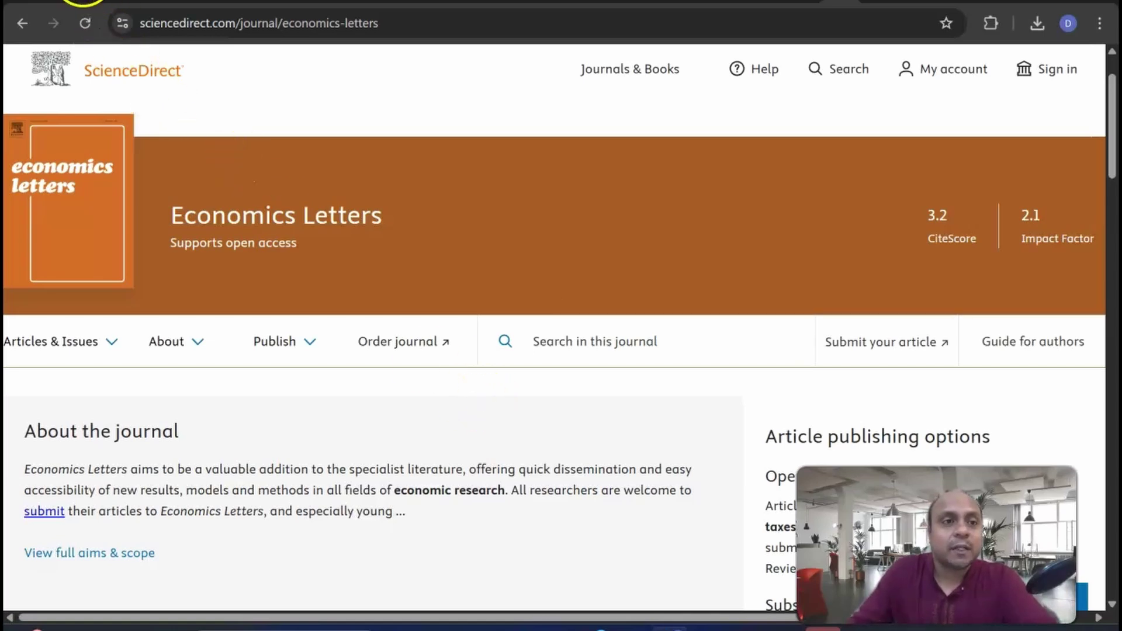
Switch to the Grok manuscript-rewriting chat and examine its Economics Letters prompt with the attached manuscript_test.docx and test1.csv
click(84, 1)
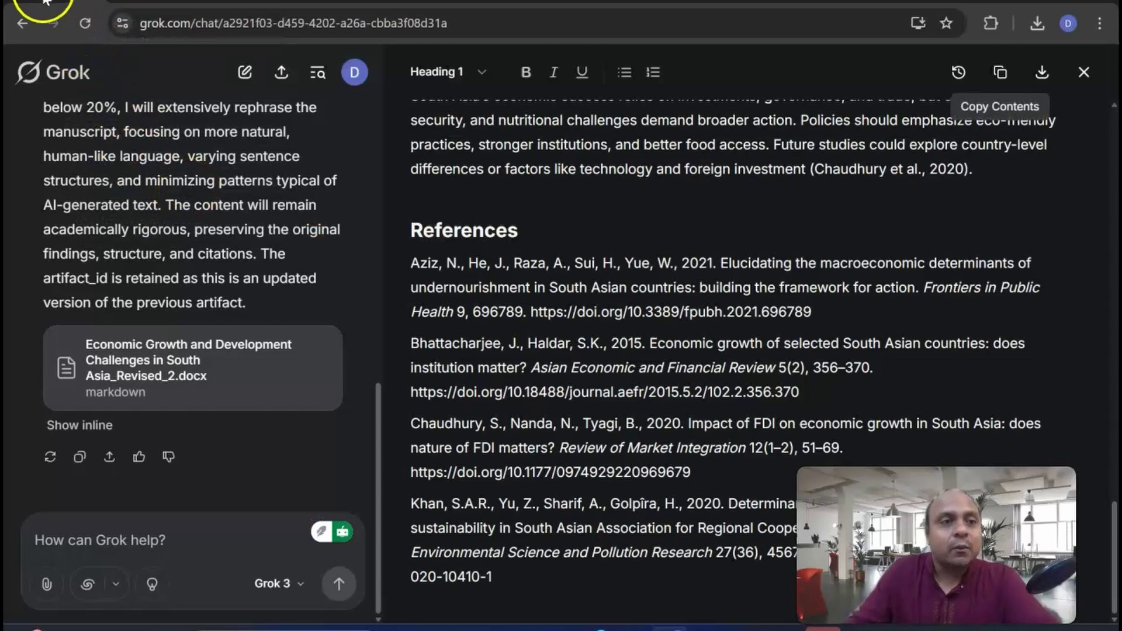
click(47, 1)
scroll(225, 238, up, 10)
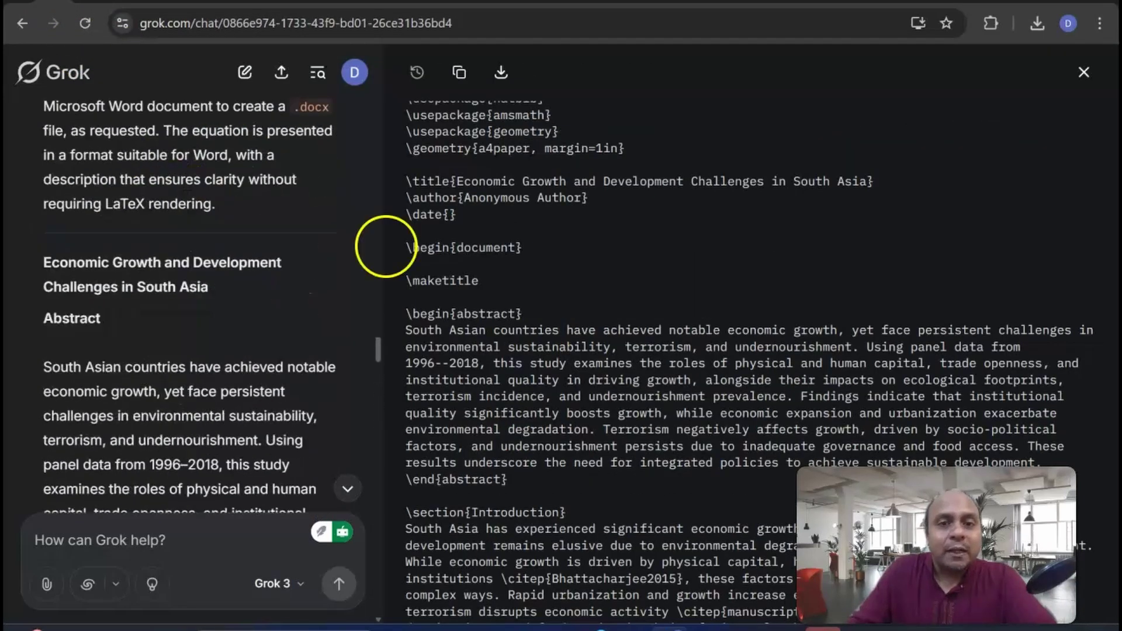
scroll(226, 234, up, 10)
scroll(248, 234, down, 20)
scroll(251, 237, up, 5)
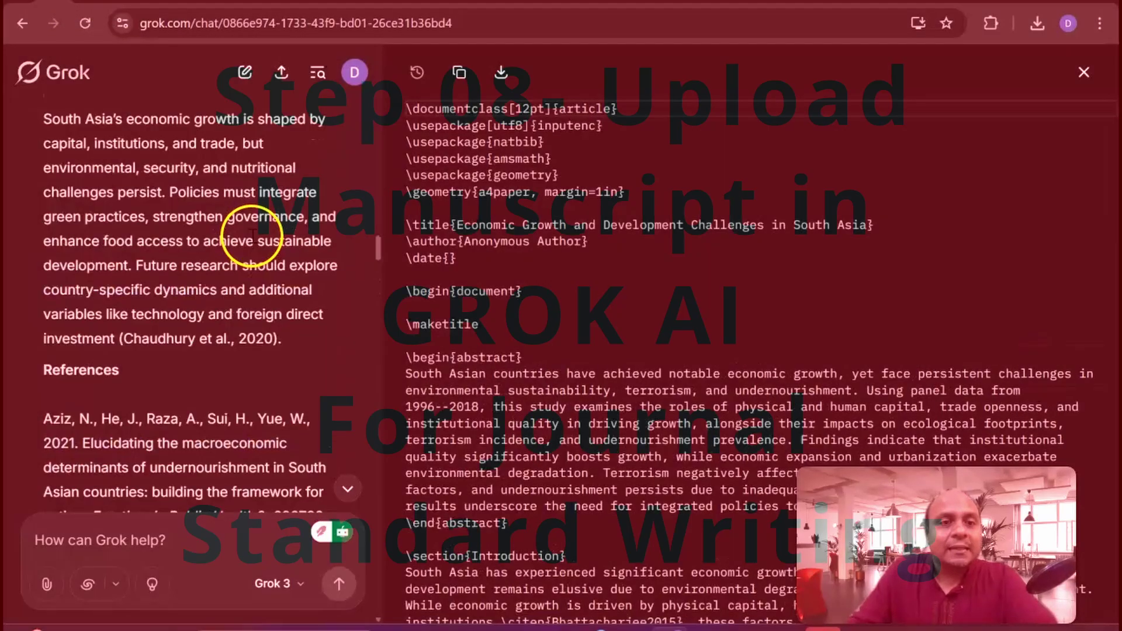
scroll(251, 236, up, 10)
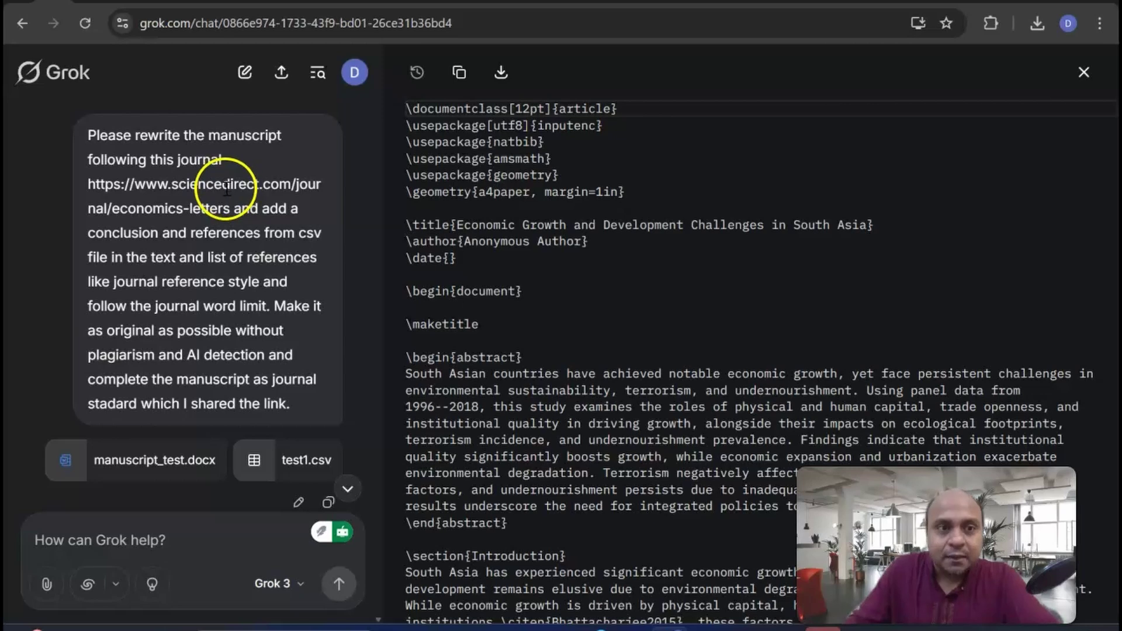
scroll(233, 192, down, 2)
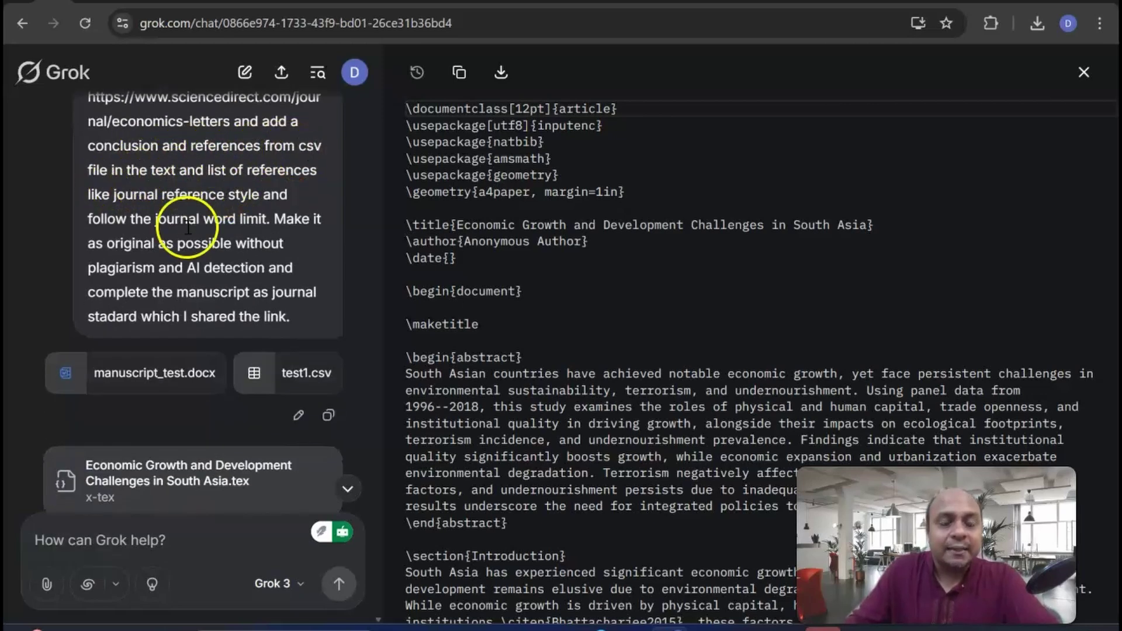
Switch to Zotero and export the test1 collection in CSV format with Unicode (UTF-8 without BOM) encoding
click(670, 628)
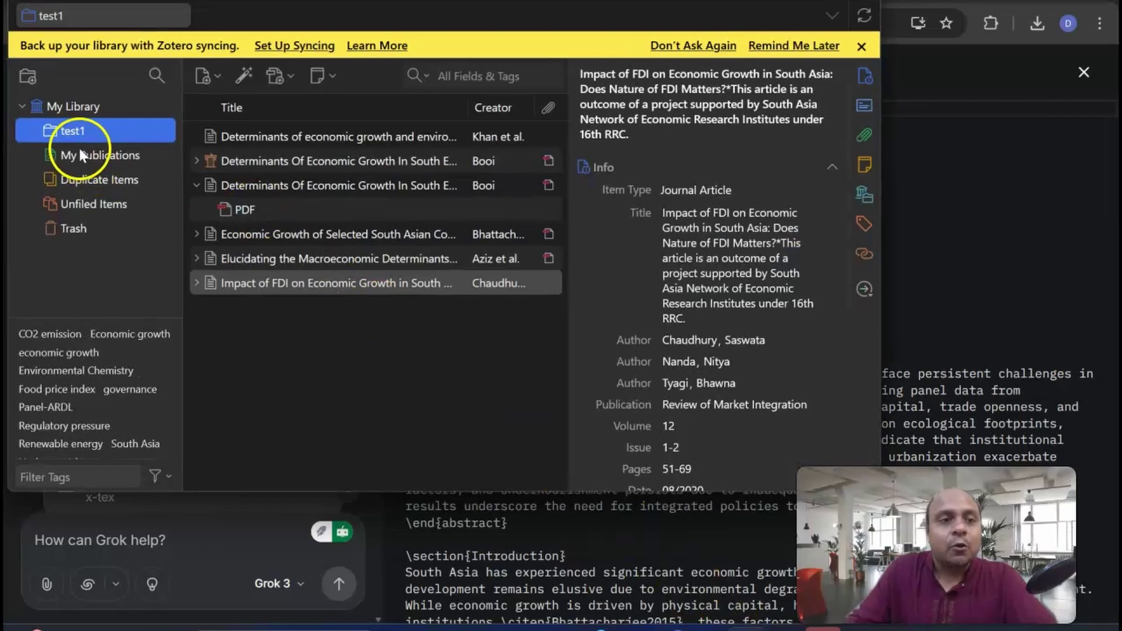
right_click(85, 125)
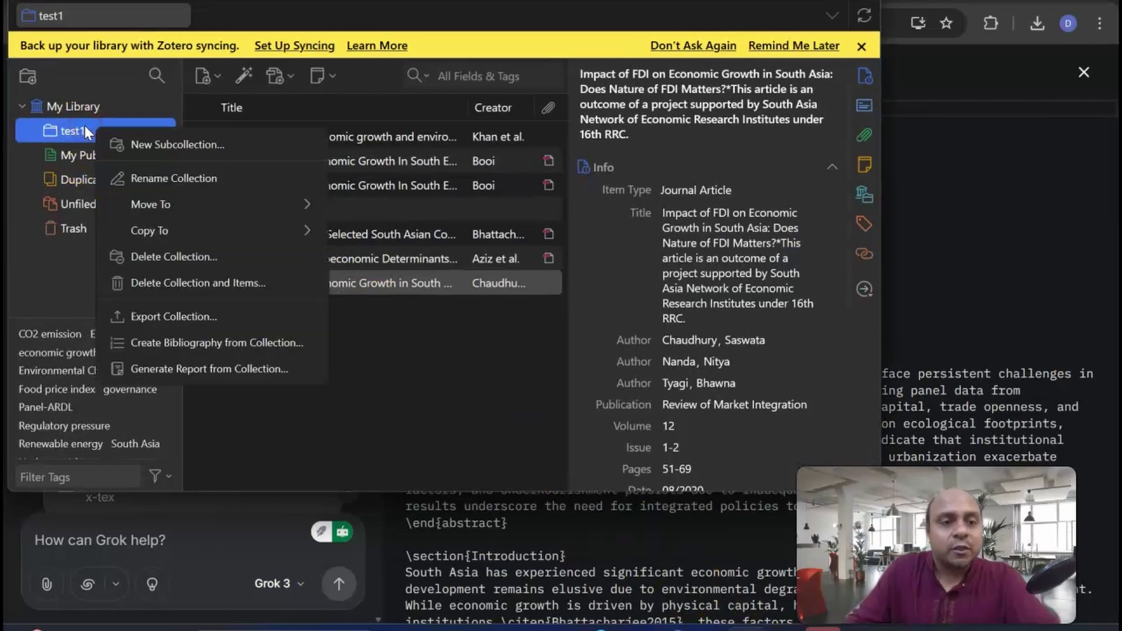
click(170, 311)
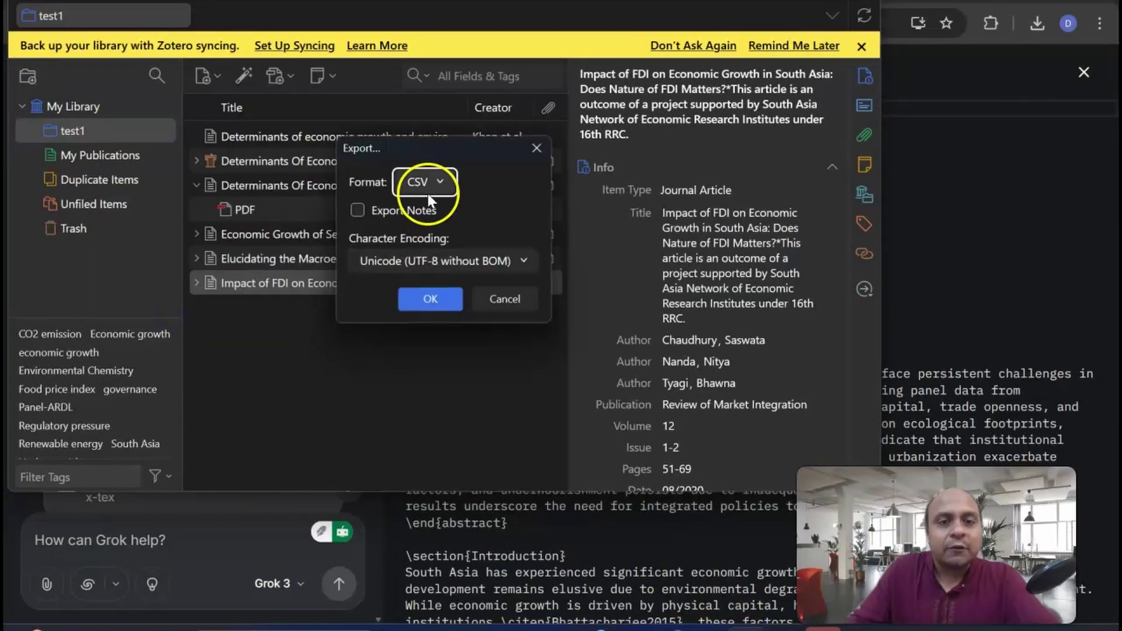
click(444, 299)
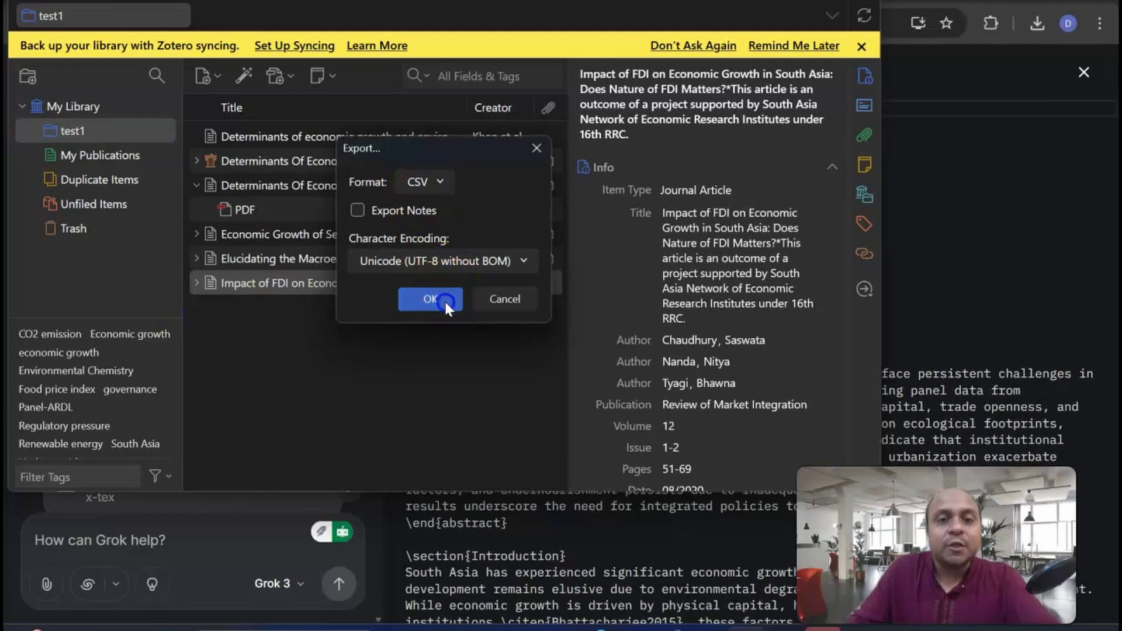
Return to the Grok chat and reread the Economics Letters rewriting prompt along with its attached manuscript_test.docx and test1.csv
click(669, 624)
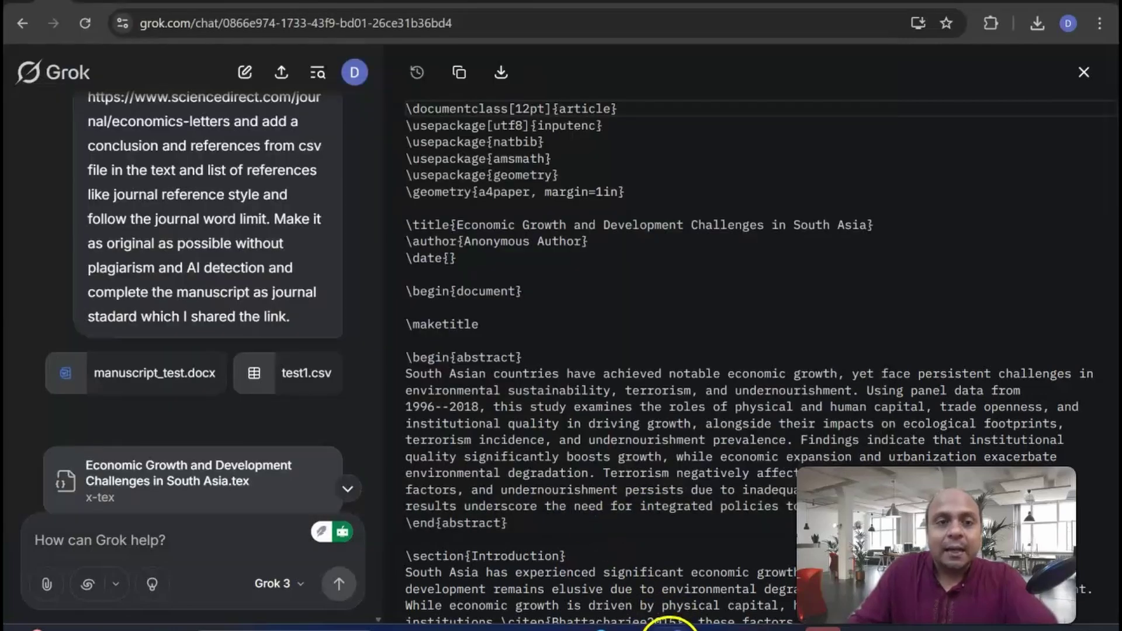
scroll(313, 296, up, 2)
scroll(311, 292, down, 2)
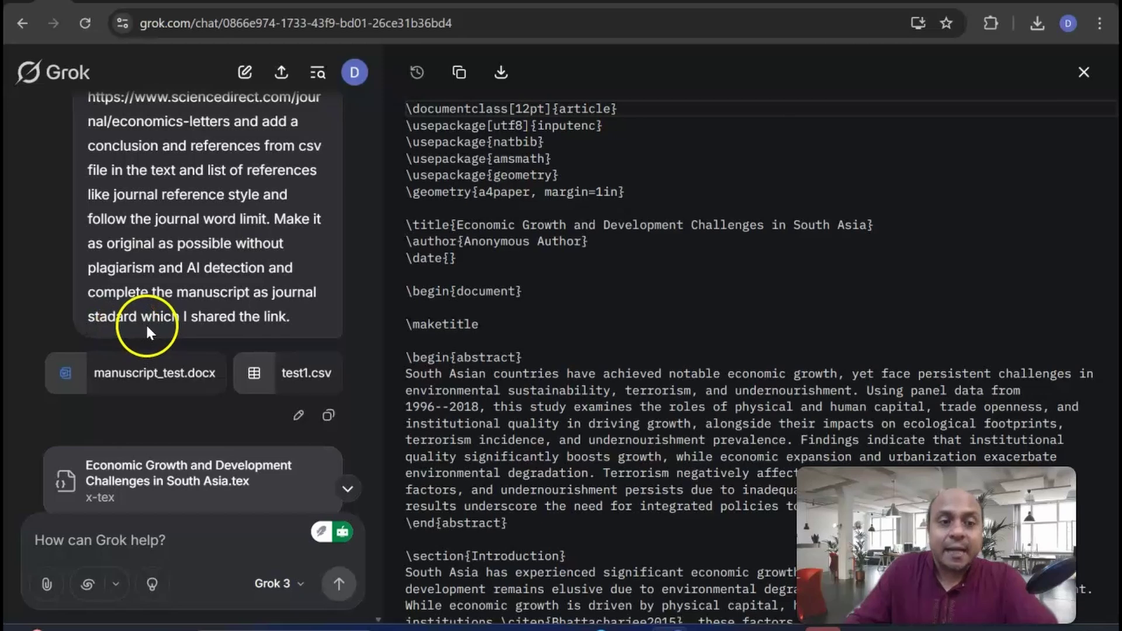
scroll(255, 314, up, 2)
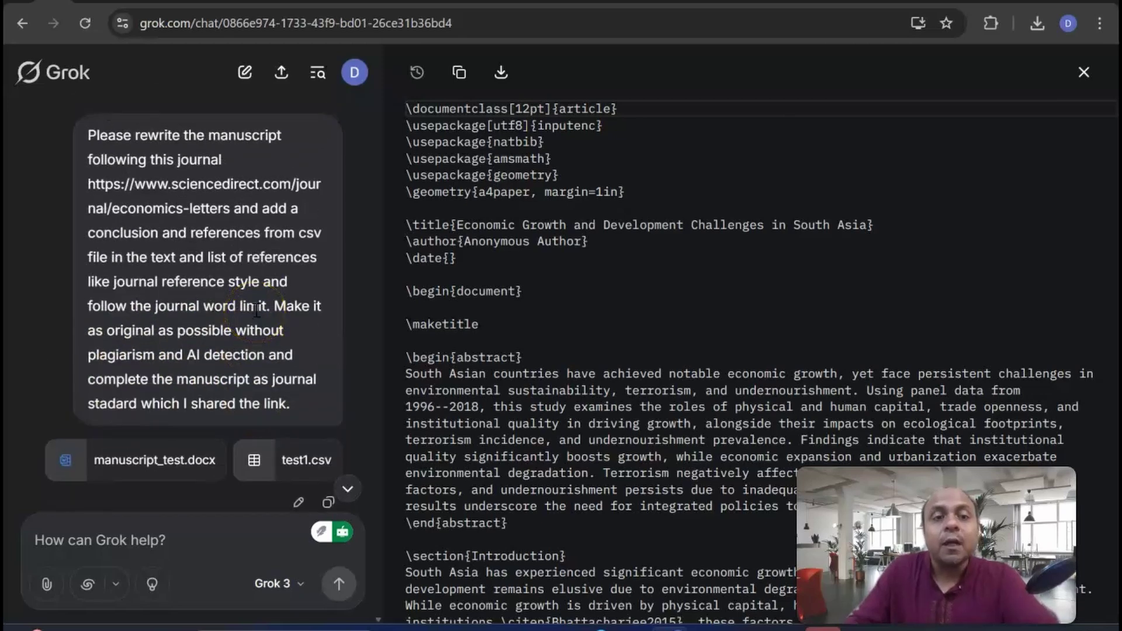
click(144, 215)
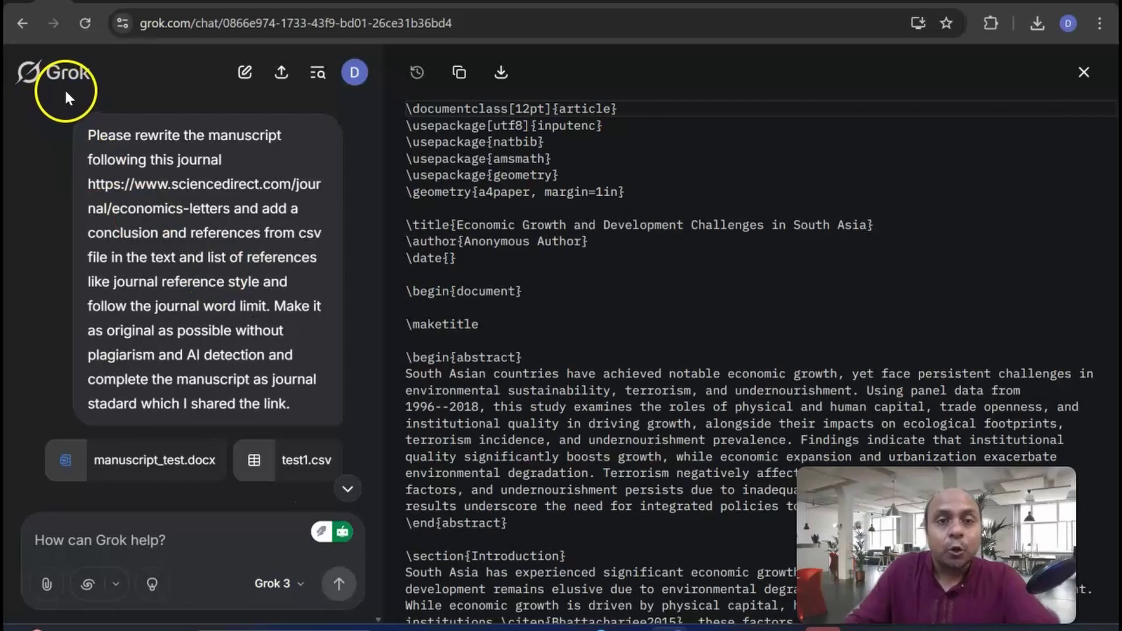
click(188, 225)
scroll(188, 231, down, 2)
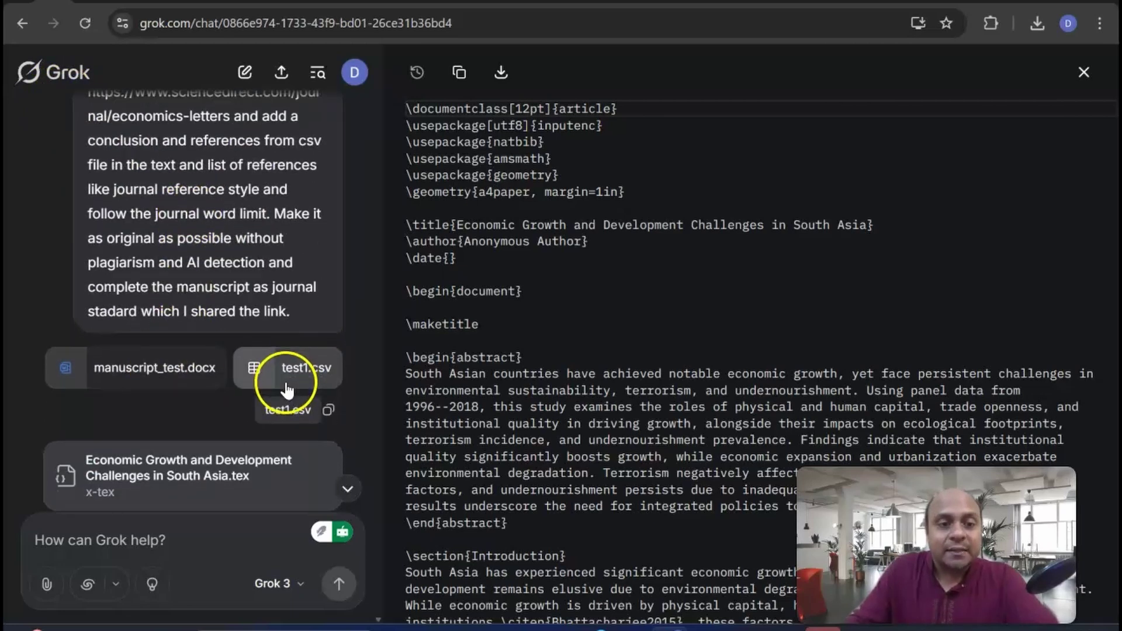
Review Grok's rewritten manuscript in the chat reply from the Abstract through the Conclusion to the References
scroll(288, 390, down, 15)
scroll(132, 305, down, 20)
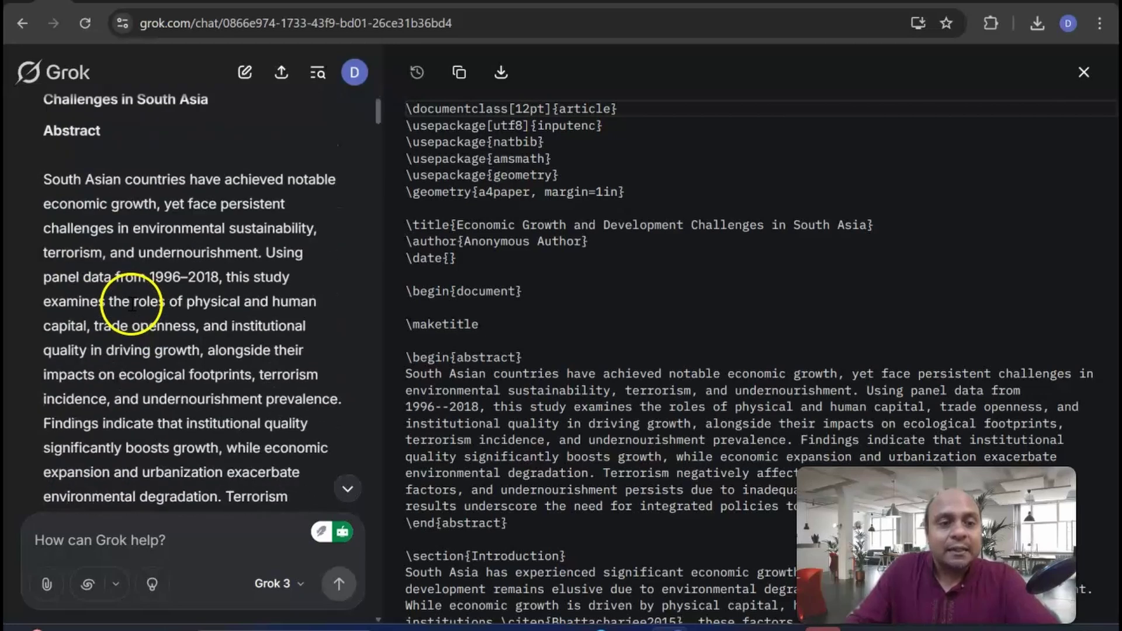
scroll(136, 312, down, 10)
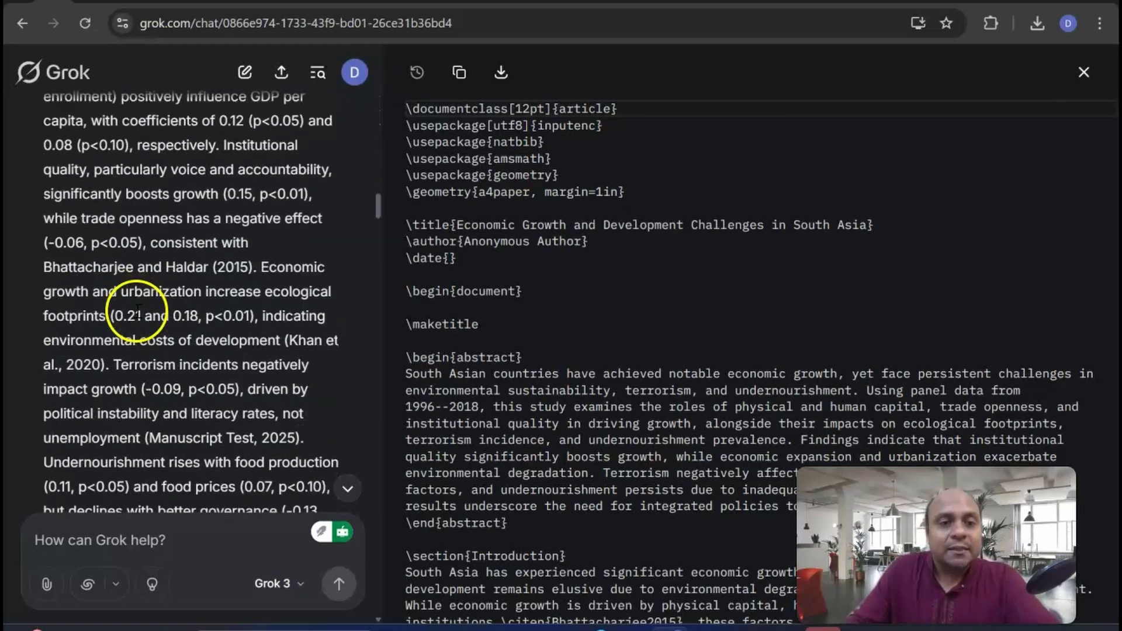
scroll(139, 306, down, 12)
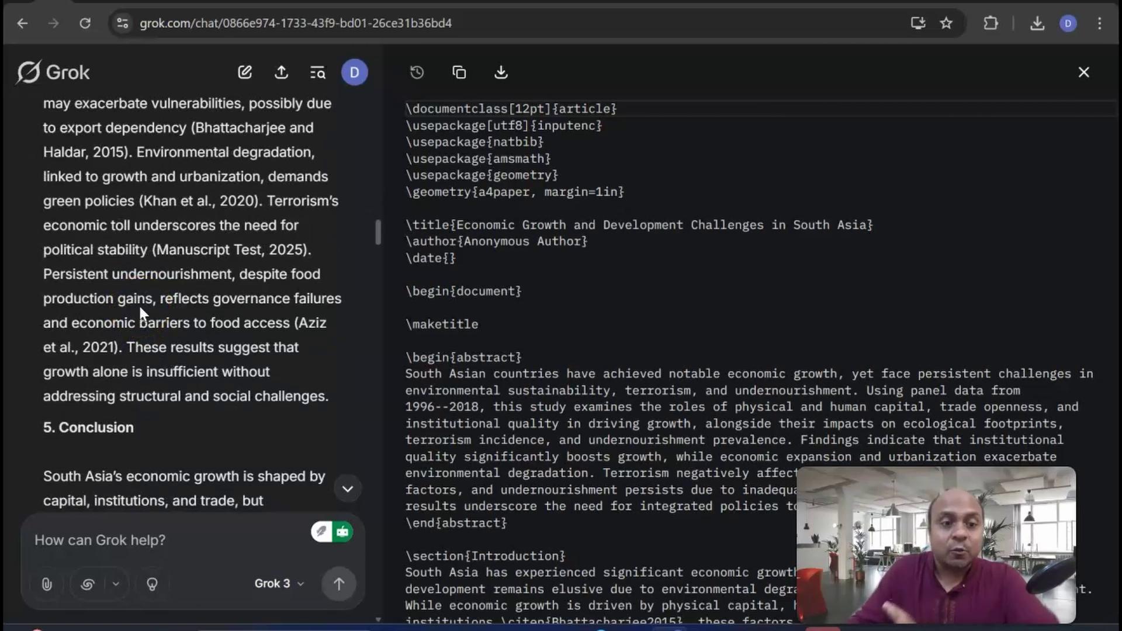
scroll(140, 310, down, 5)
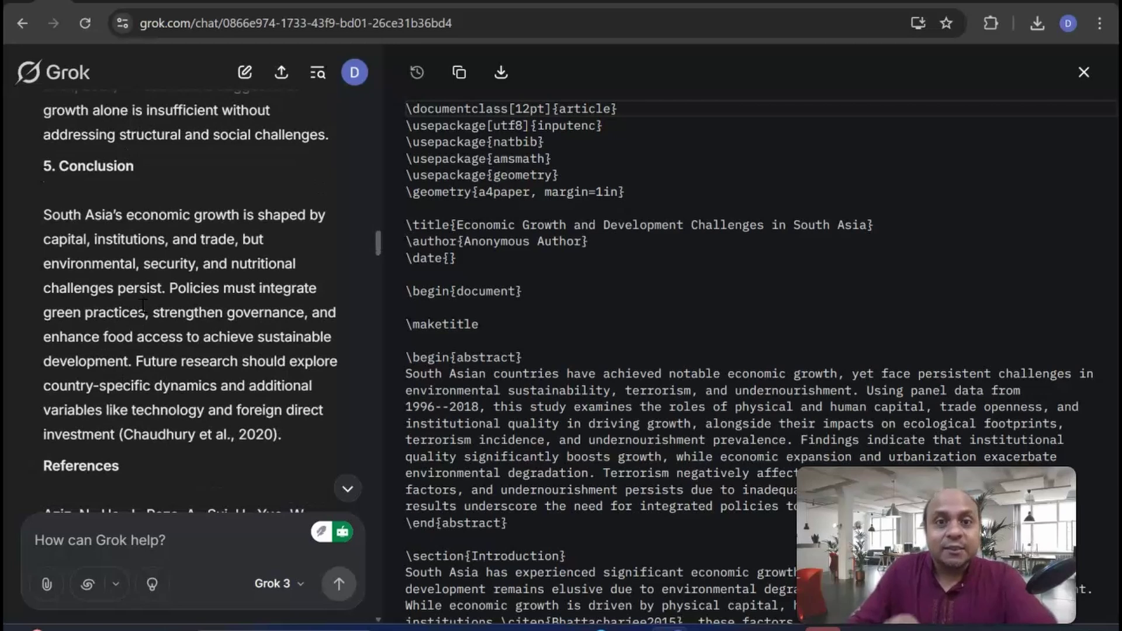
scroll(143, 304, down, 9)
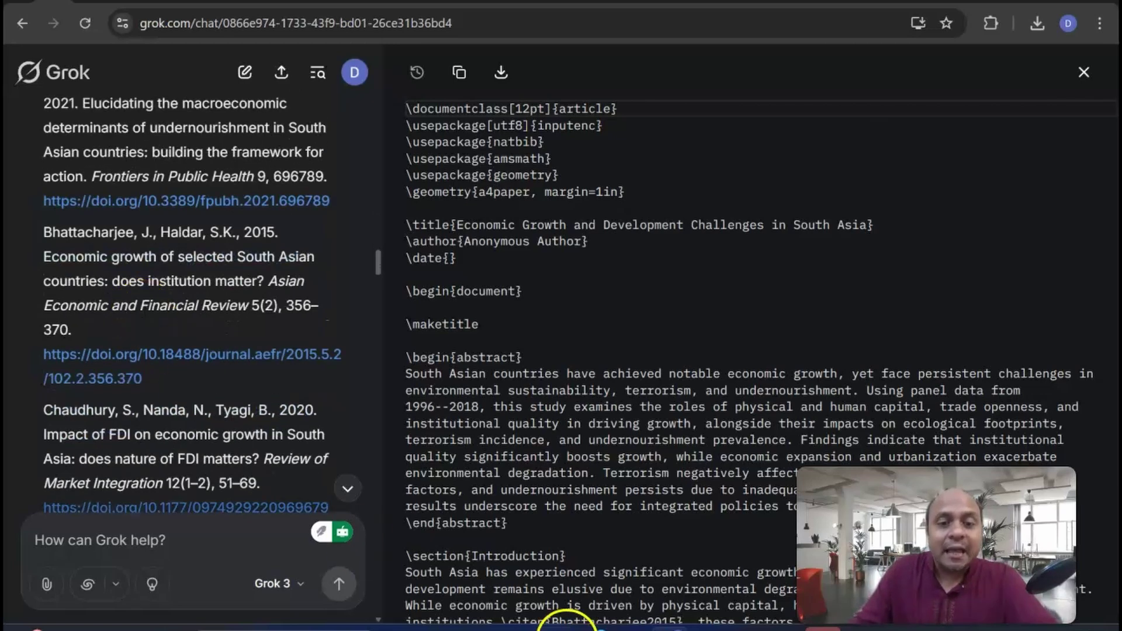
Switch to the Economic Growth and Development Challenges in South Asia document in Word and review it from the Discussion back to the Abstract
mouse_move(780, 627)
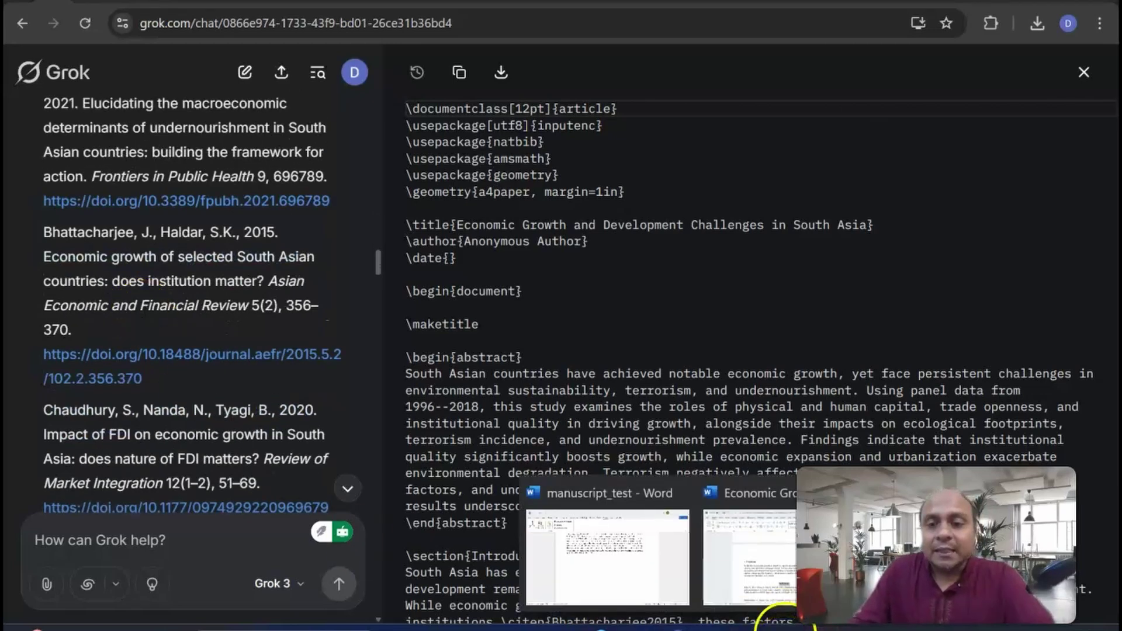
click(776, 581)
scroll(656, 454, up, 4)
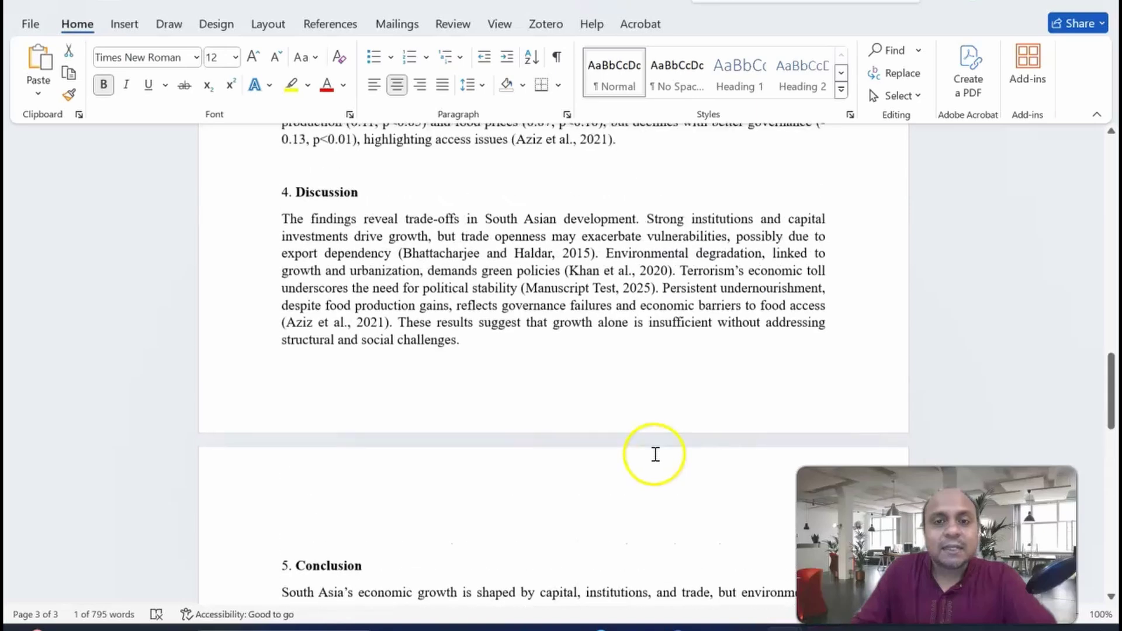
scroll(656, 455, up, 20)
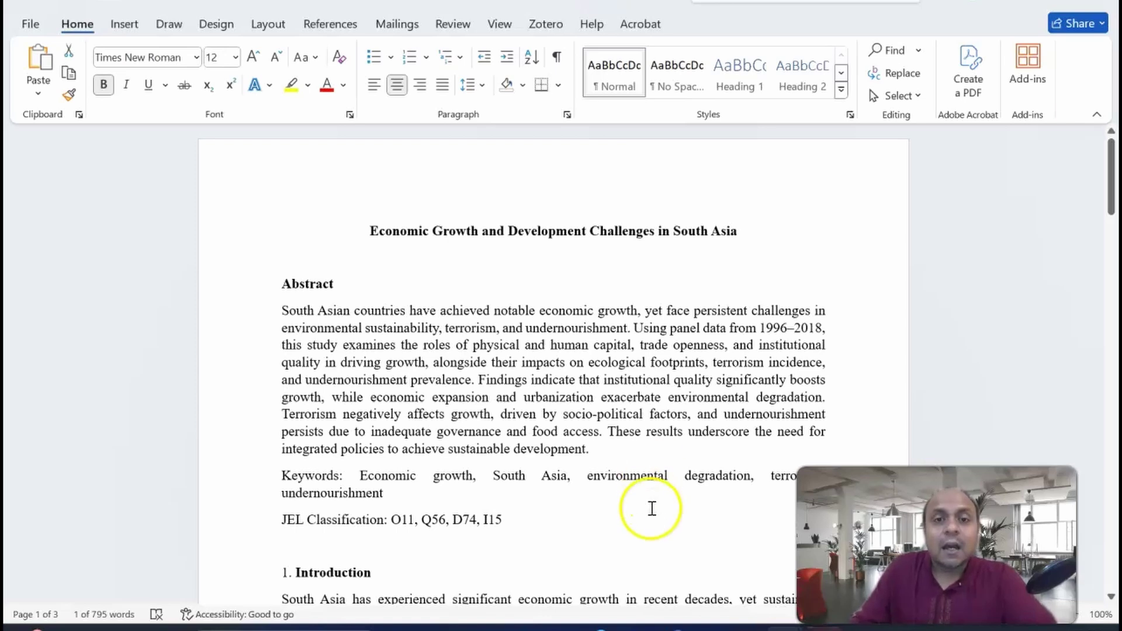
Switch to the Grok AI-reduction chat and review the request to reduce AI detection to 20%, the reply and the revised manuscript
mouse_move(790, 629)
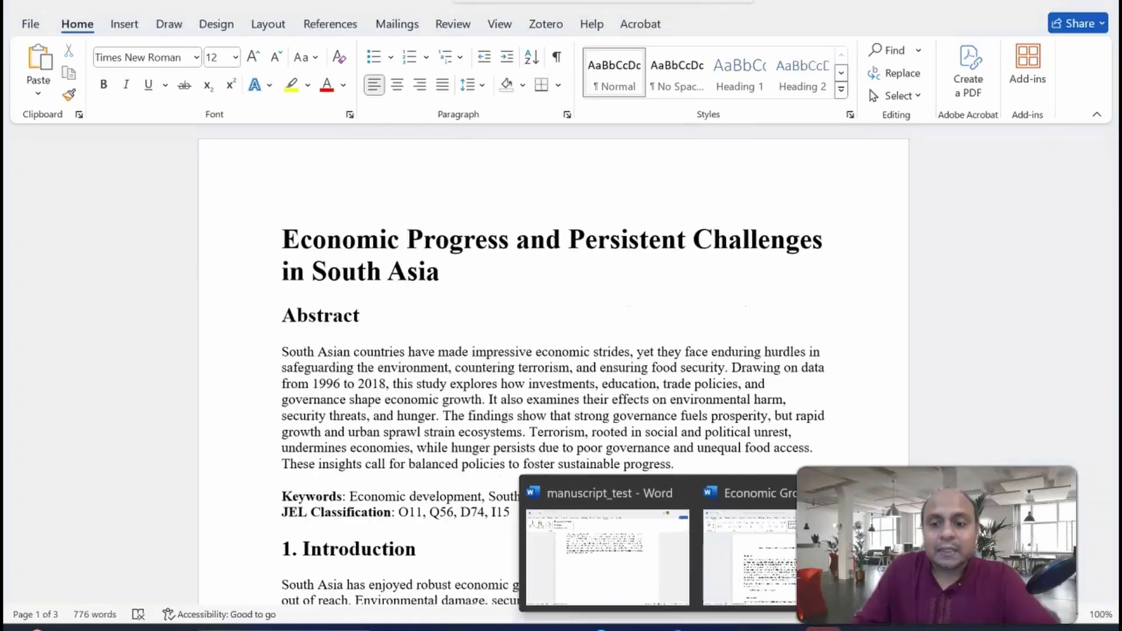
click(725, 628)
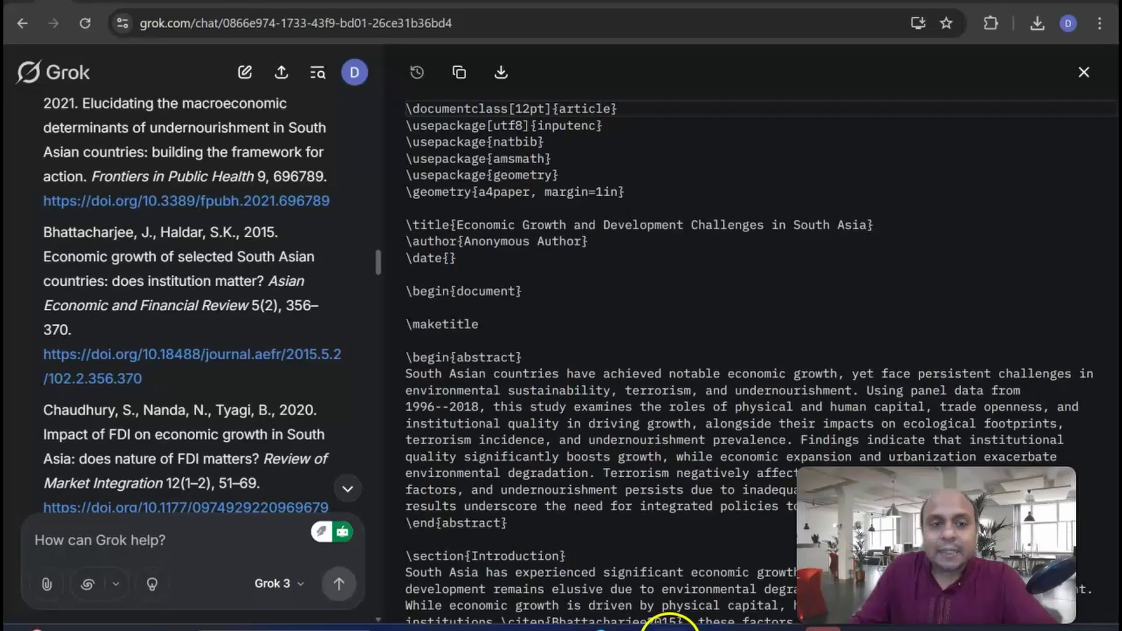
click(162, 7)
scroll(212, 251, up, 20)
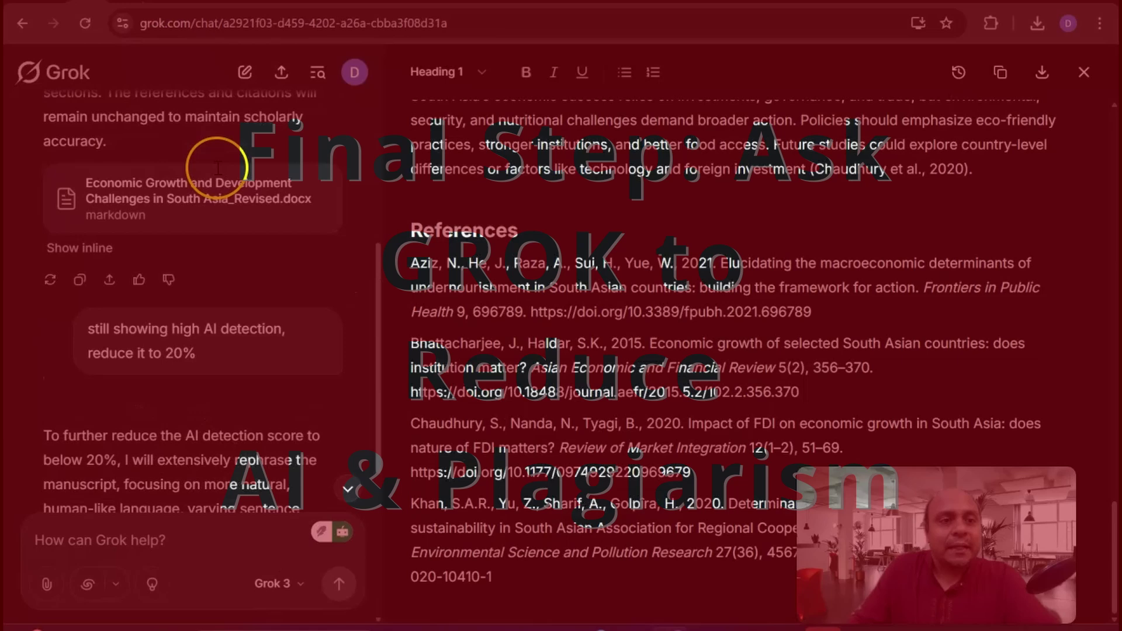
scroll(213, 175, down, 5)
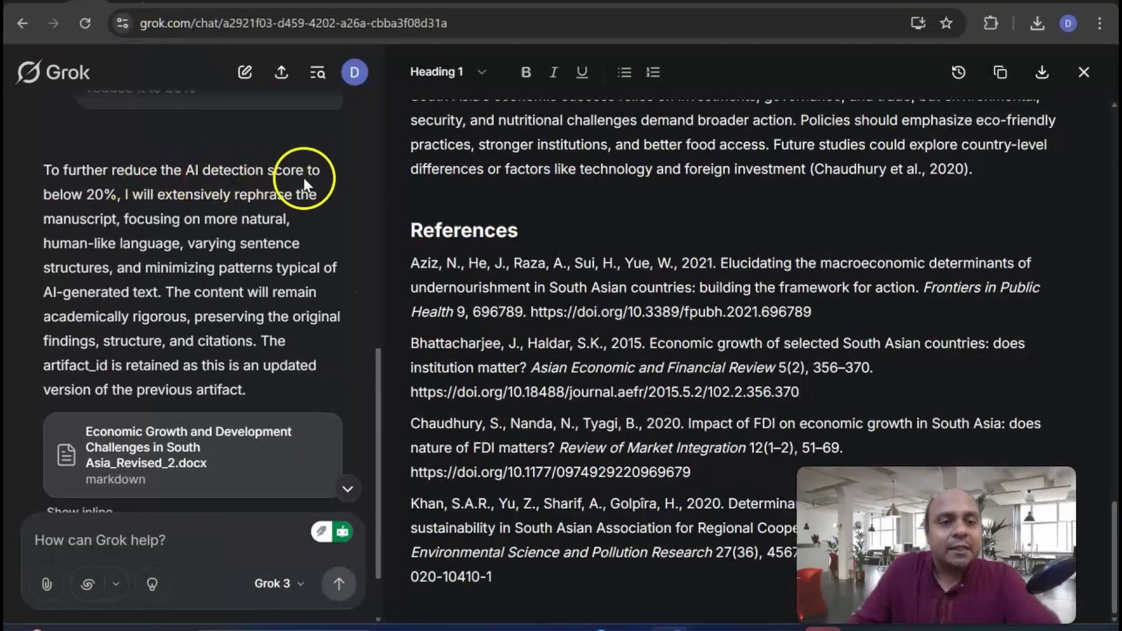
scroll(301, 190, up, 3)
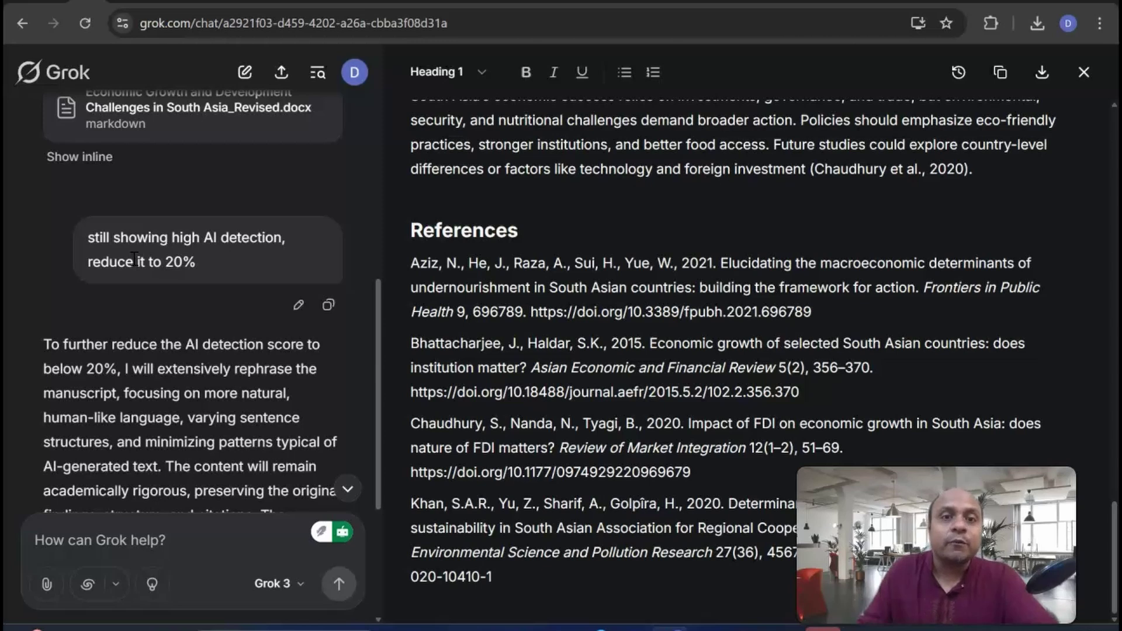
scroll(164, 281, down, 5)
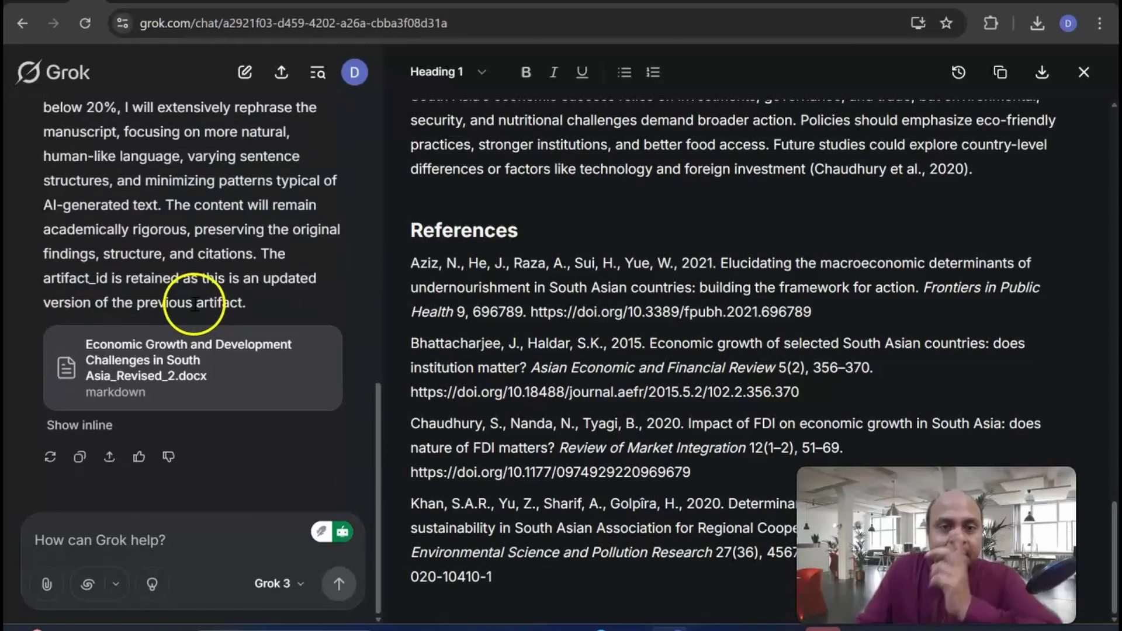
scroll(577, 273, up, 20)
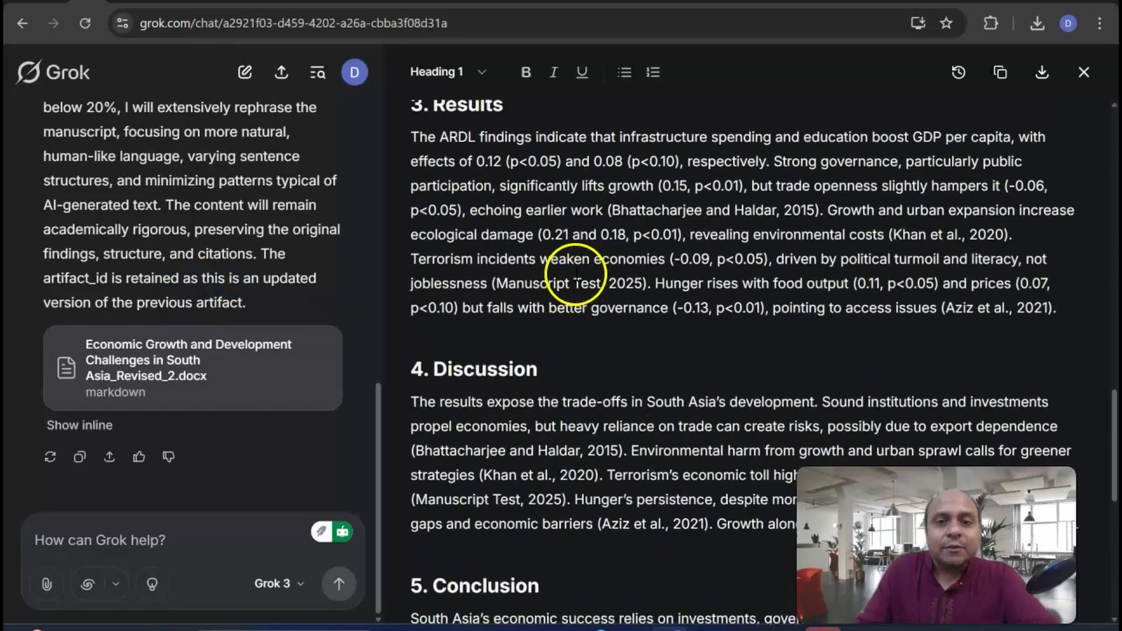
scroll(577, 271, down, 20)
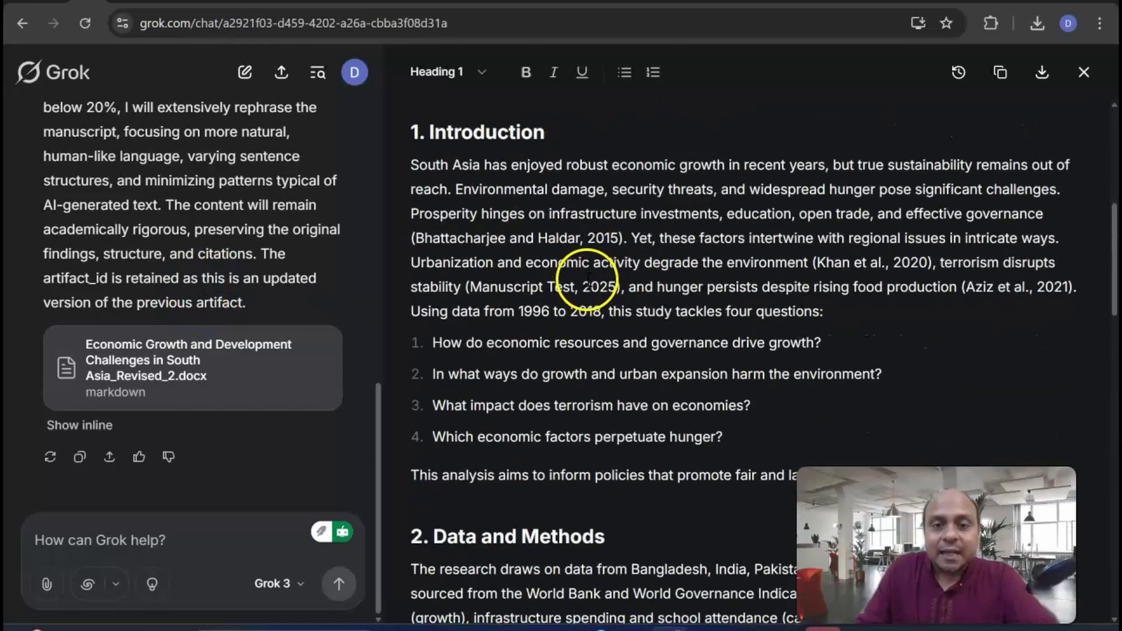
Switch to the Economic Progress and Persistent Challenges in South Asia document in Word and review it down to the regression equation and Results
mouse_move(786, 624)
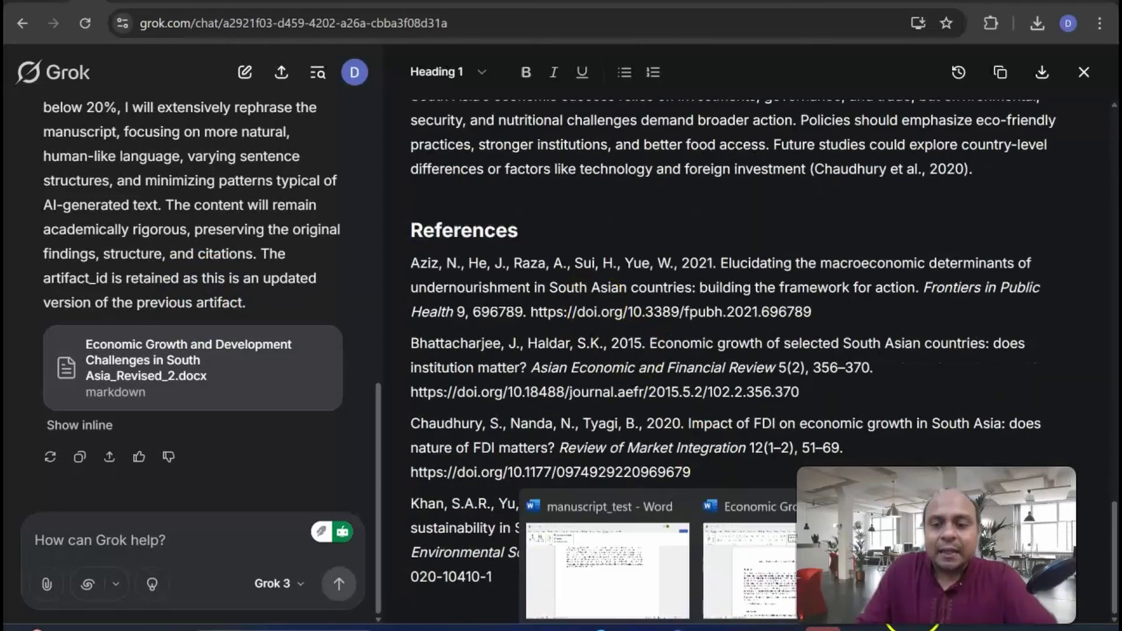
click(608, 561)
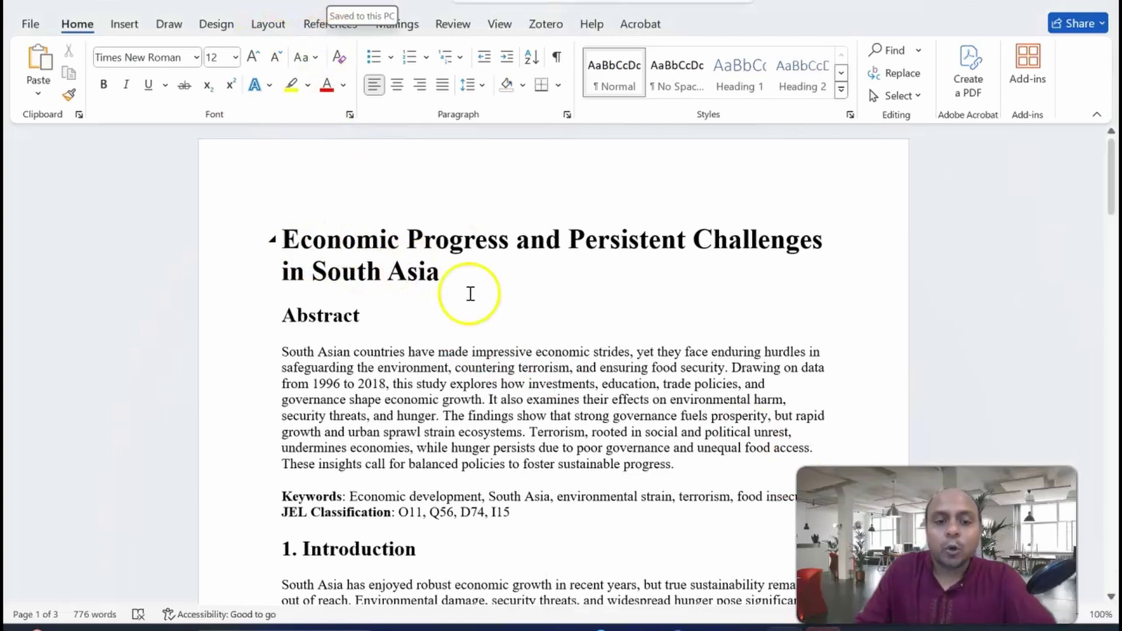
scroll(493, 286, down, 10)
scroll(493, 291, down, 15)
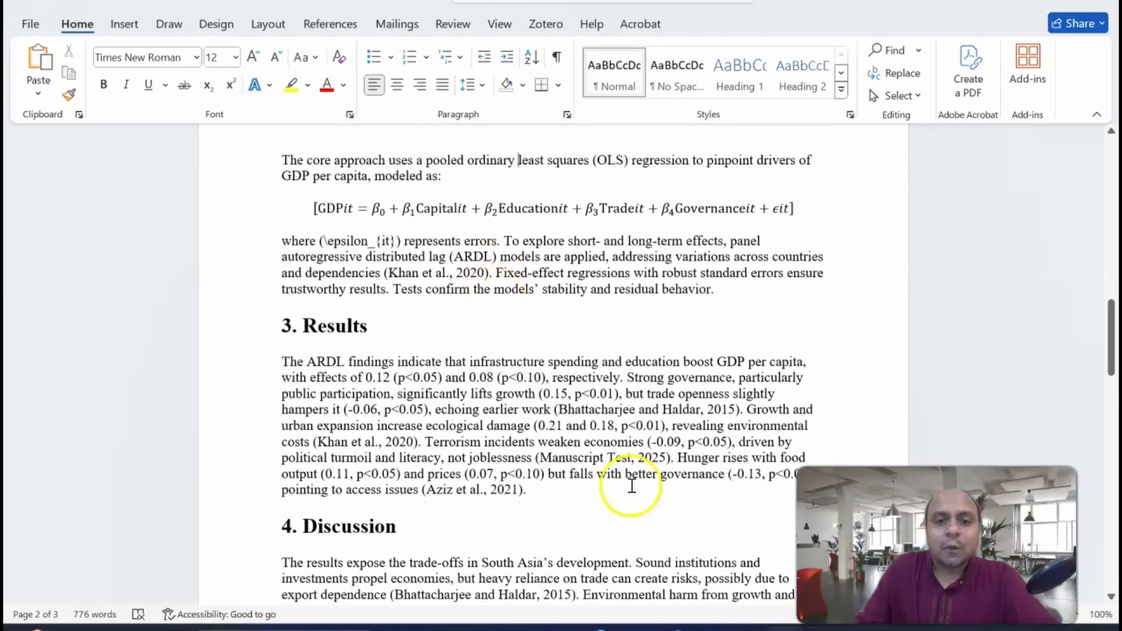
scroll(632, 469, up, 10)
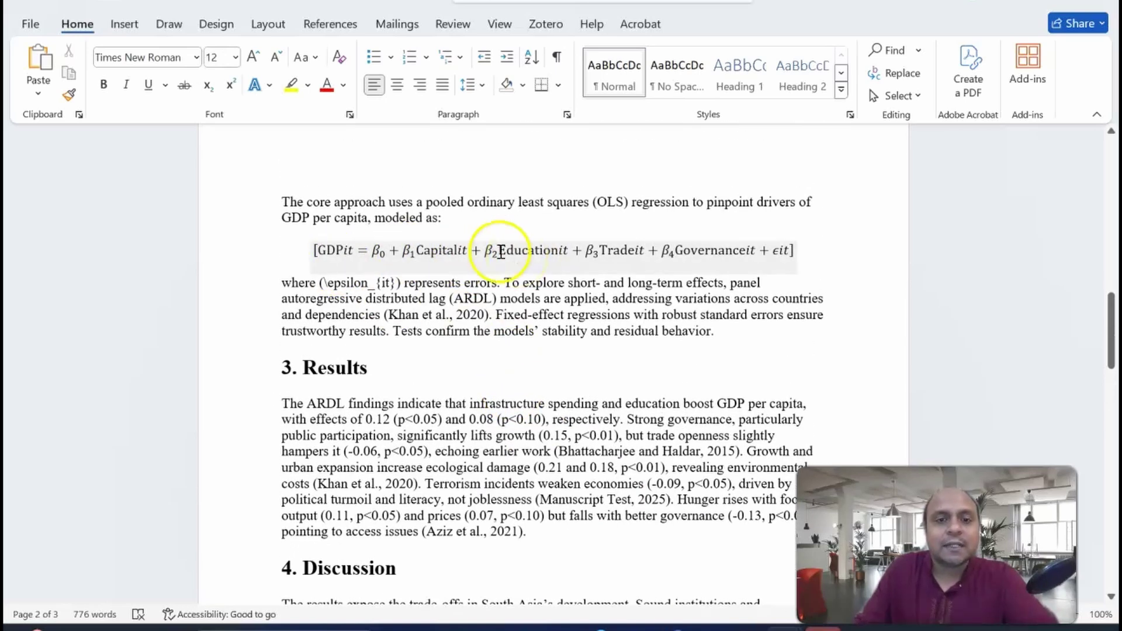
Insert a blank equation in the pooled ordinary least squares sentence and open the equation conversion options
click(124, 22)
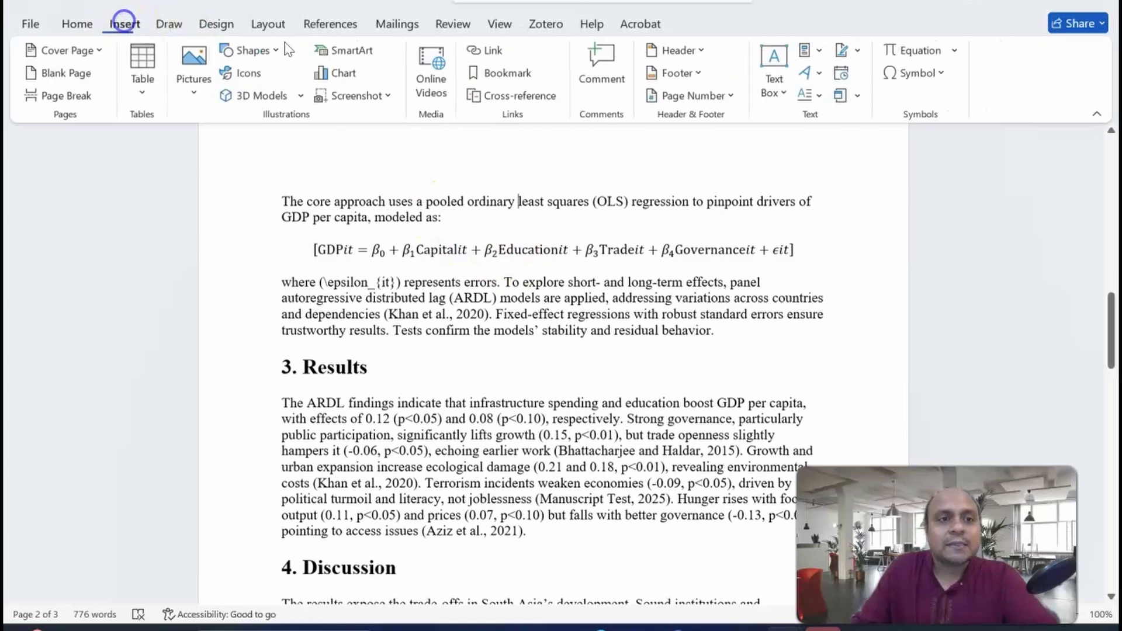
click(911, 50)
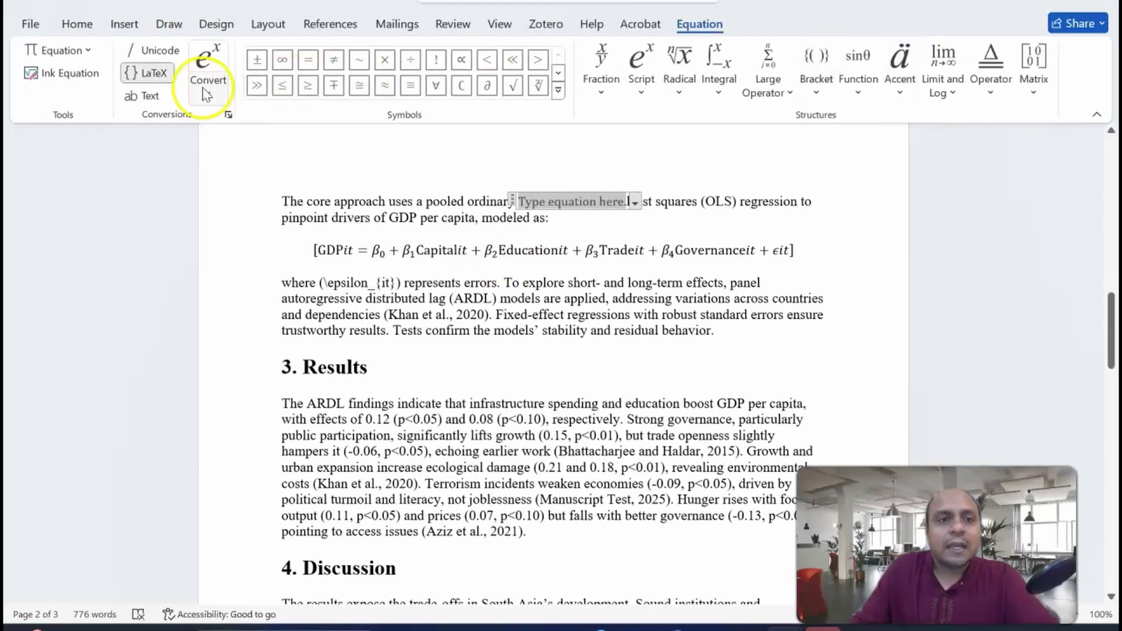
click(207, 92)
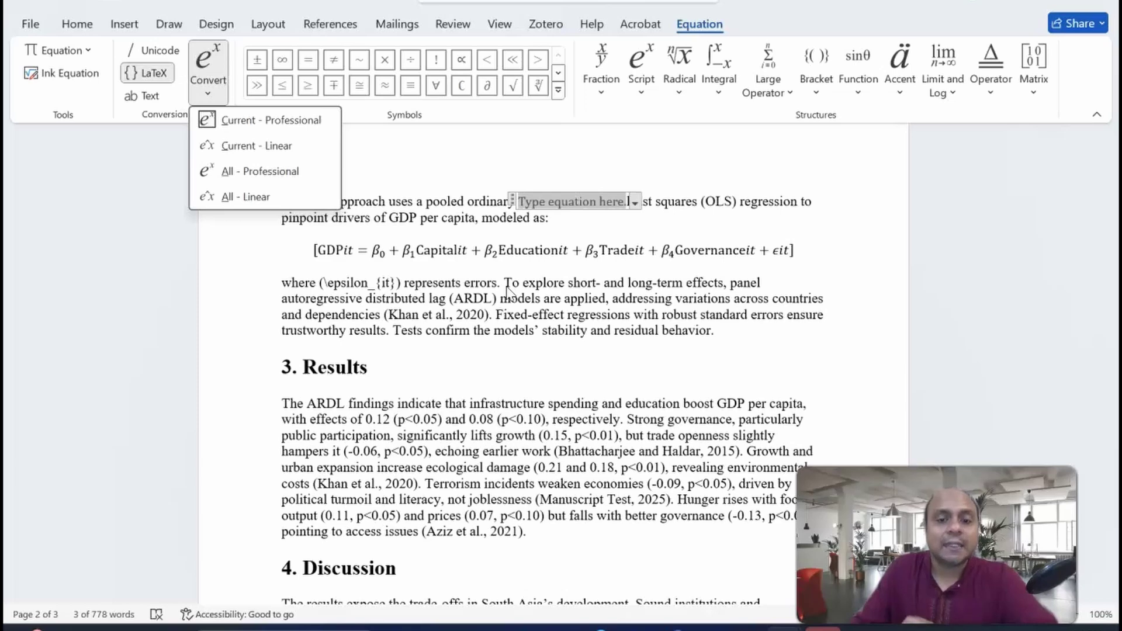
Switch to the browser and view the iThenticate reports for Economic Growth and Development Challenges in South Asia_final_one.docx and AI_Plagiarism_low.docx
click(657, 625)
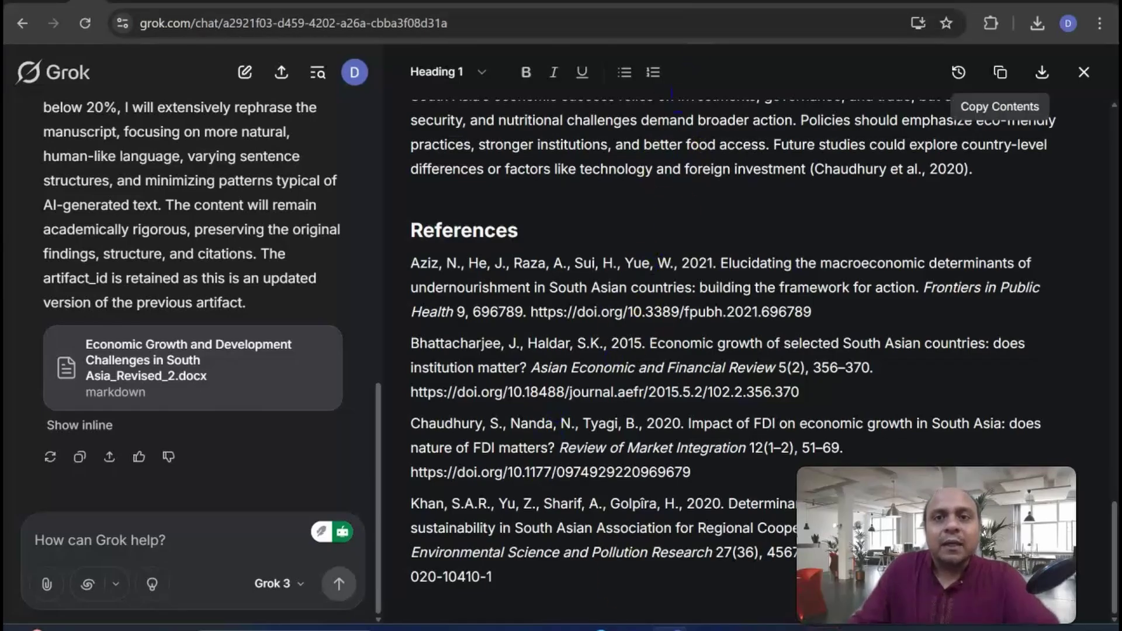
click(736, 5)
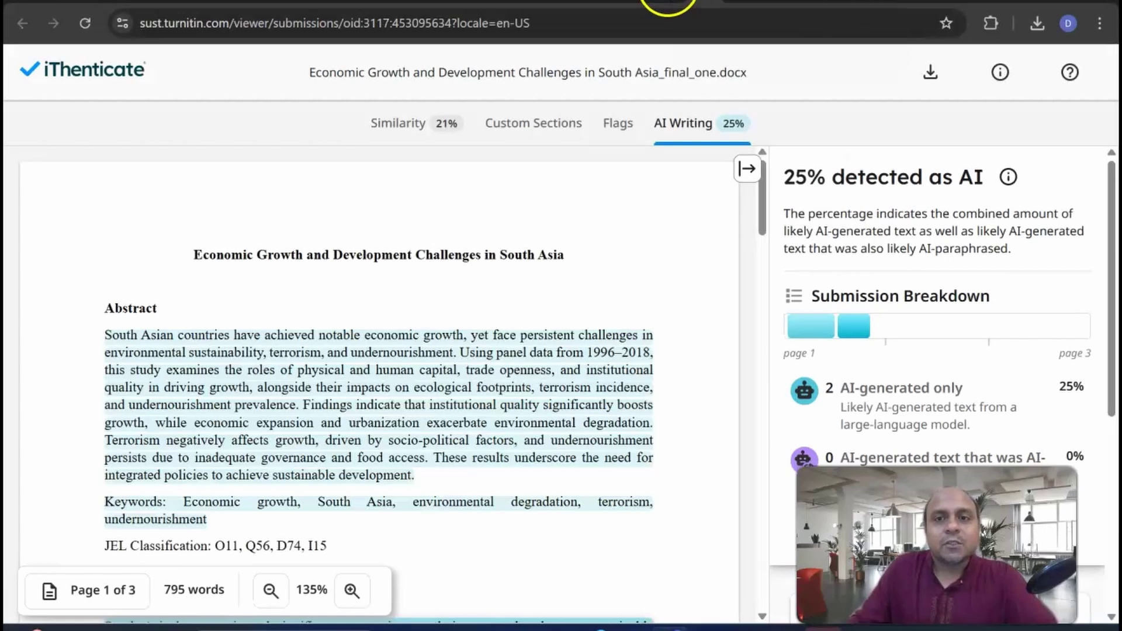
click(668, 4)
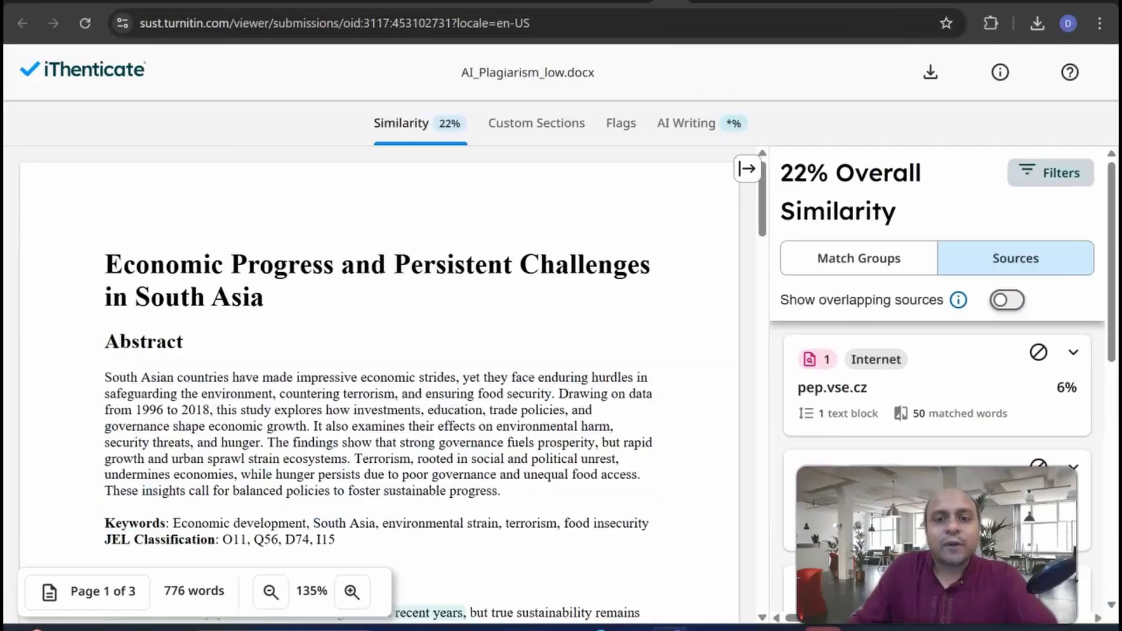
Switch to the AI writing result of the iThenticate report for Economic Growth and Development Challenges in South Asia_final_one.docx
click(627, 4)
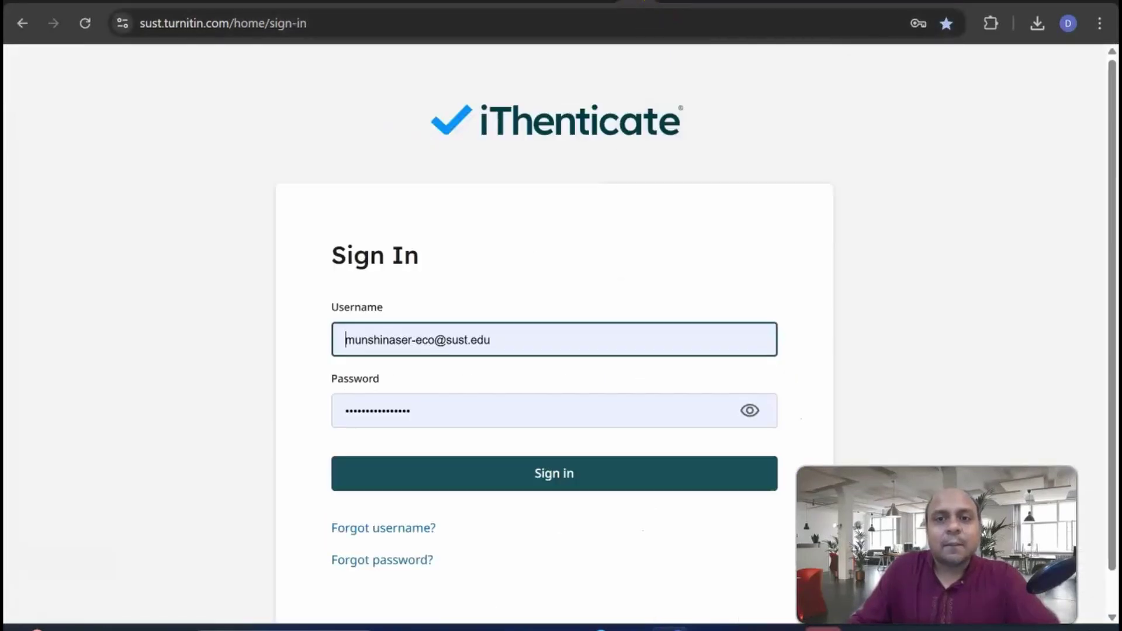
click(666, 3)
click(701, 3)
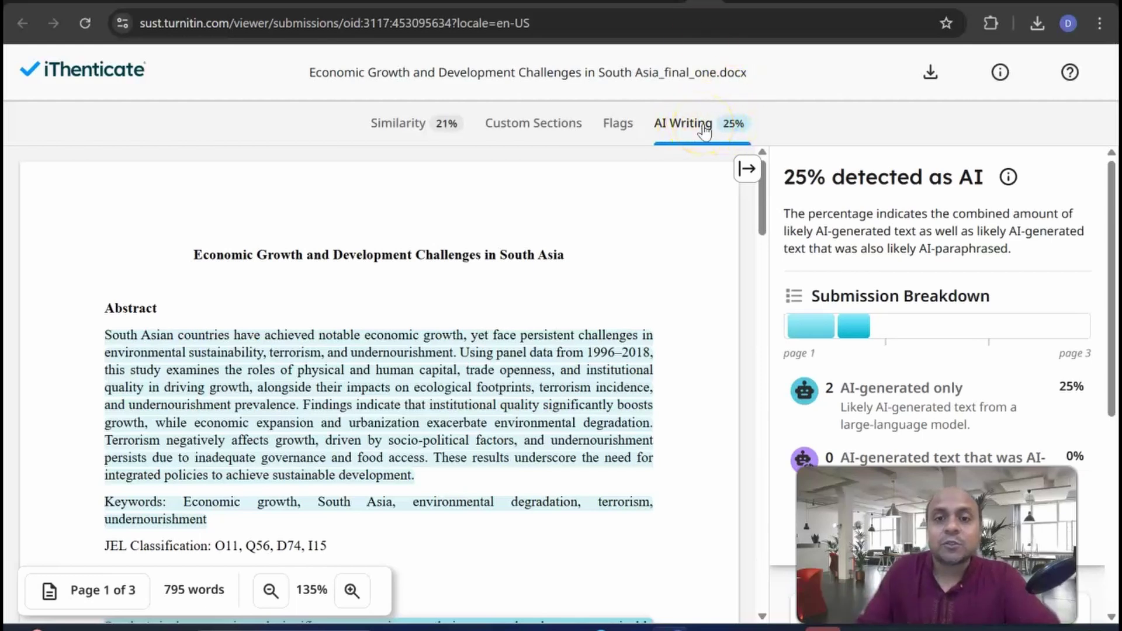
Open the report's similarity results and examine the highlighted matches from the abstract down to the references and back to the title
click(444, 130)
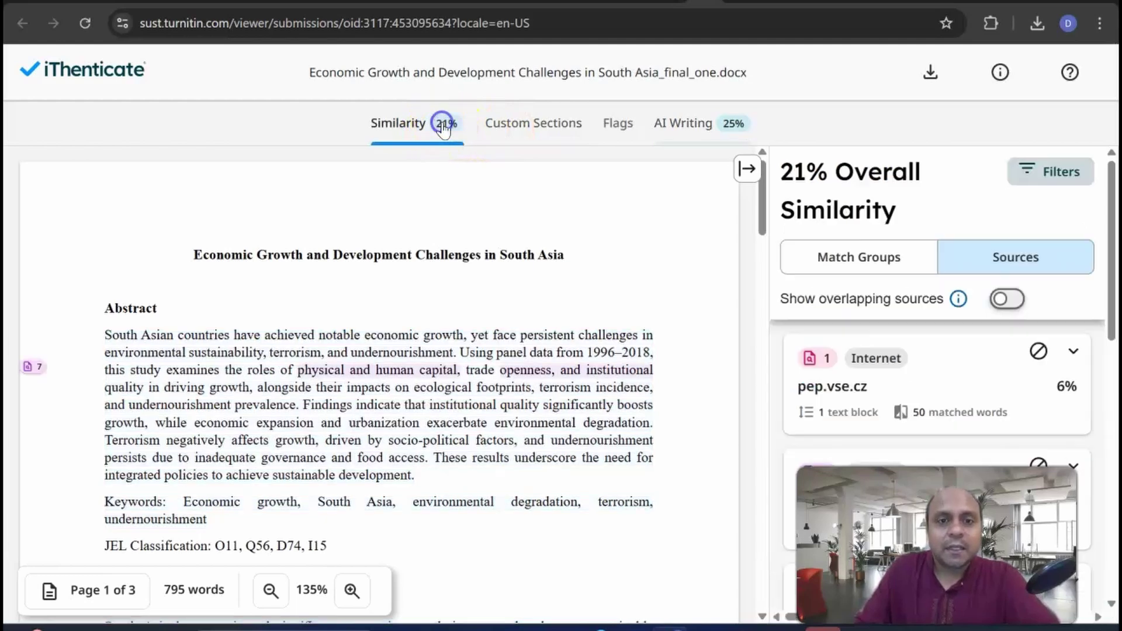
scroll(465, 246, down, 7)
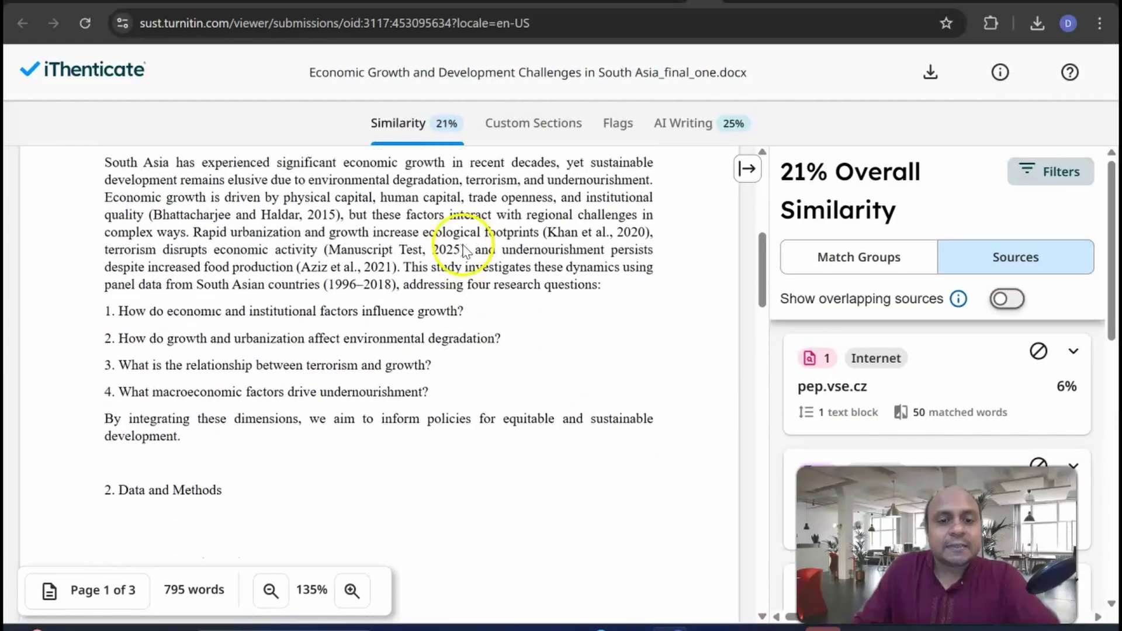
scroll(466, 251, up, 6)
scroll(467, 257, down, 20)
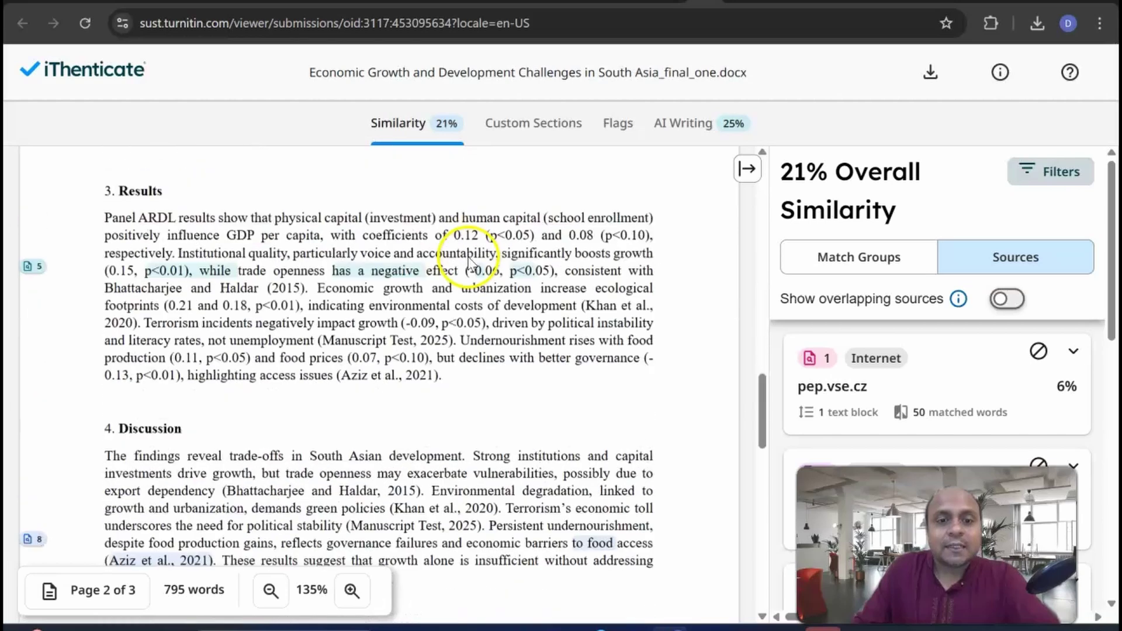
scroll(468, 292, down, 5)
scroll(464, 326, up, 3)
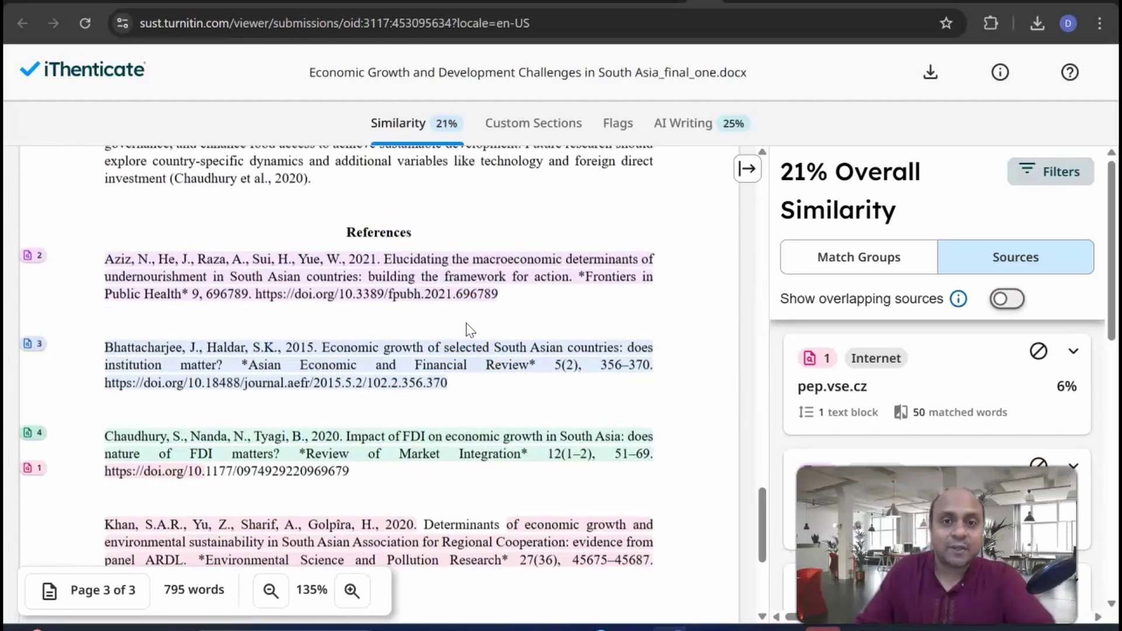
scroll(468, 329, up, 10)
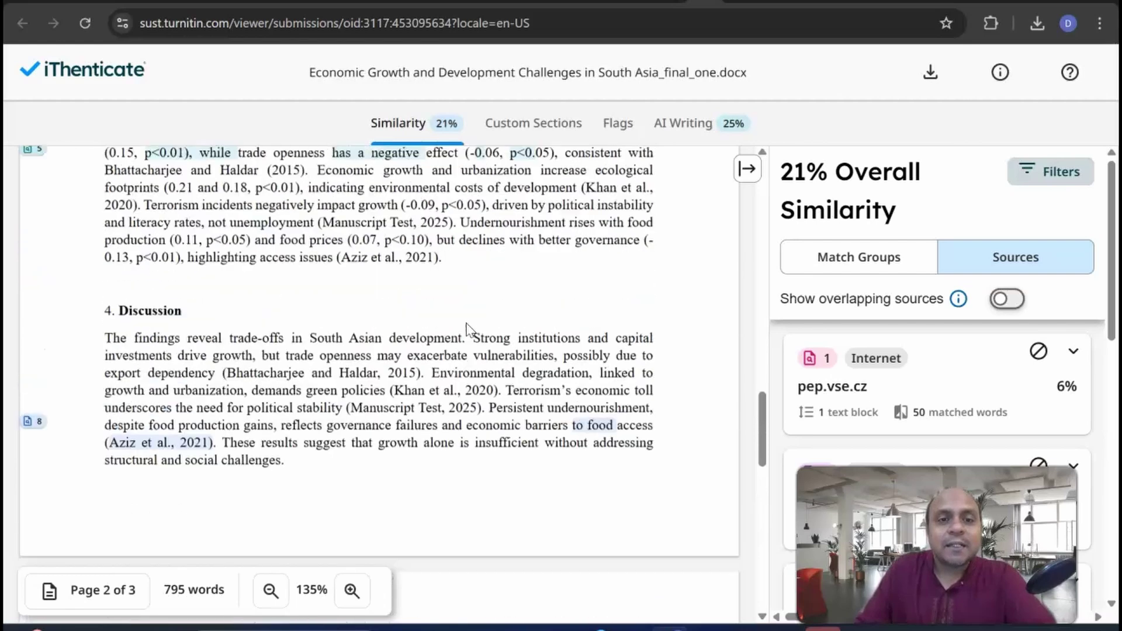
scroll(468, 329, up, 6)
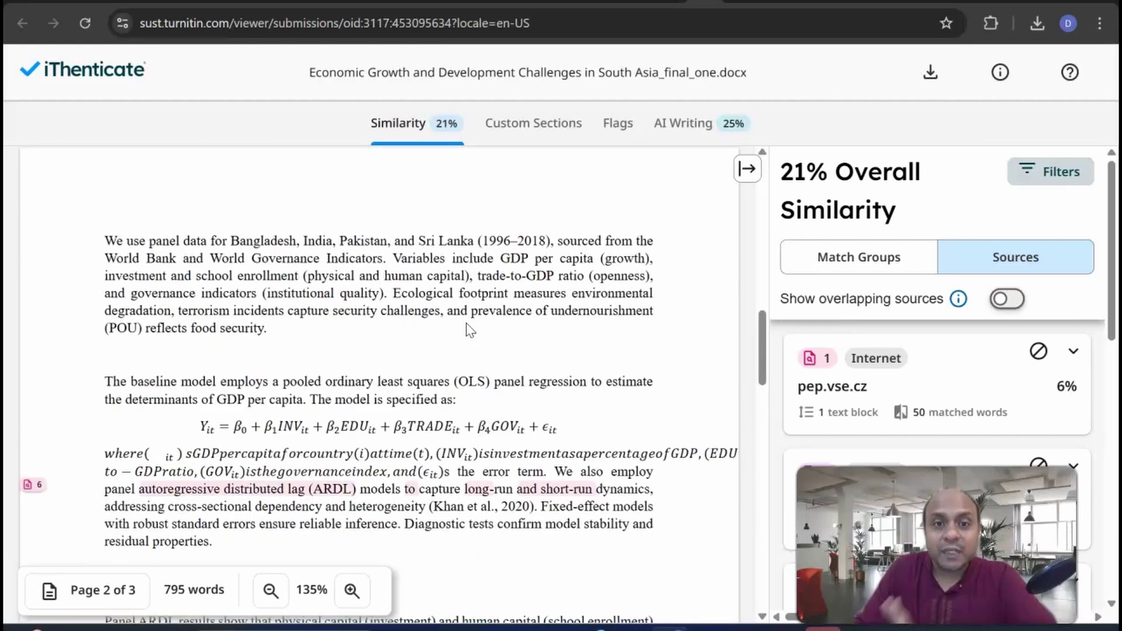
scroll(469, 330, up, 15)
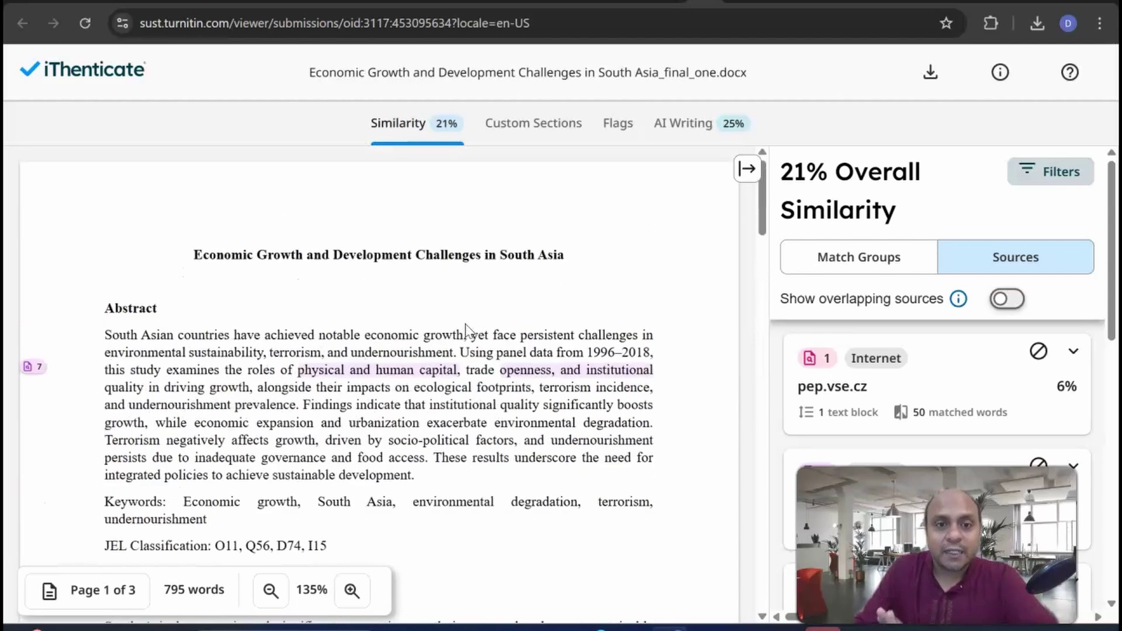
click(700, 128)
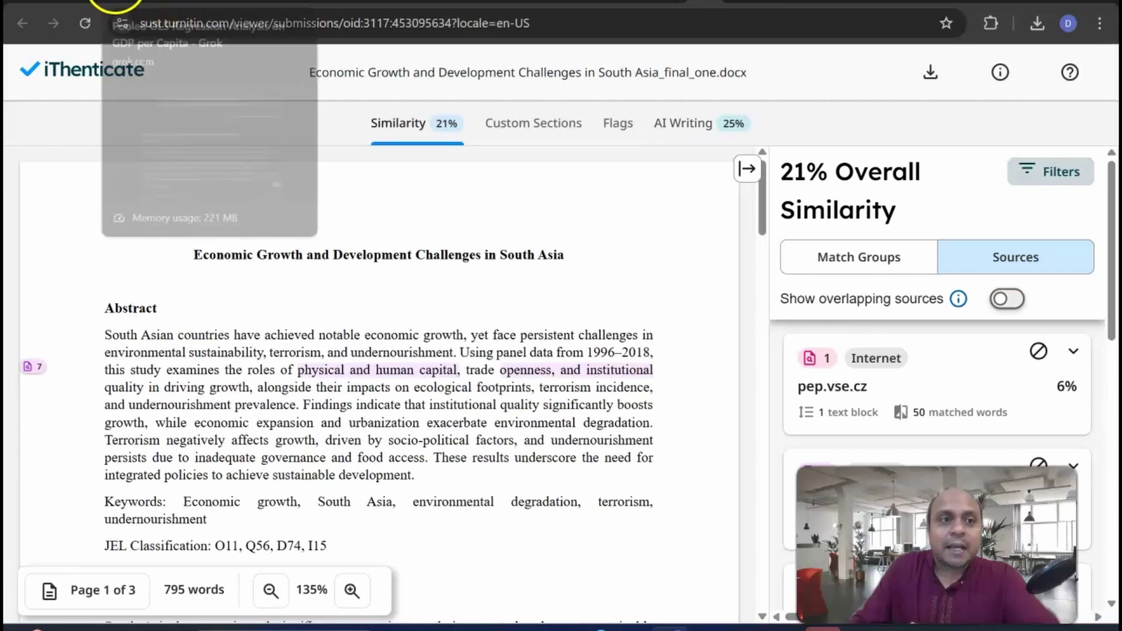
Switch to the Grok chats and view the pooled OLS results explanation and the request to reduce AI detection to 20%
click(175, 5)
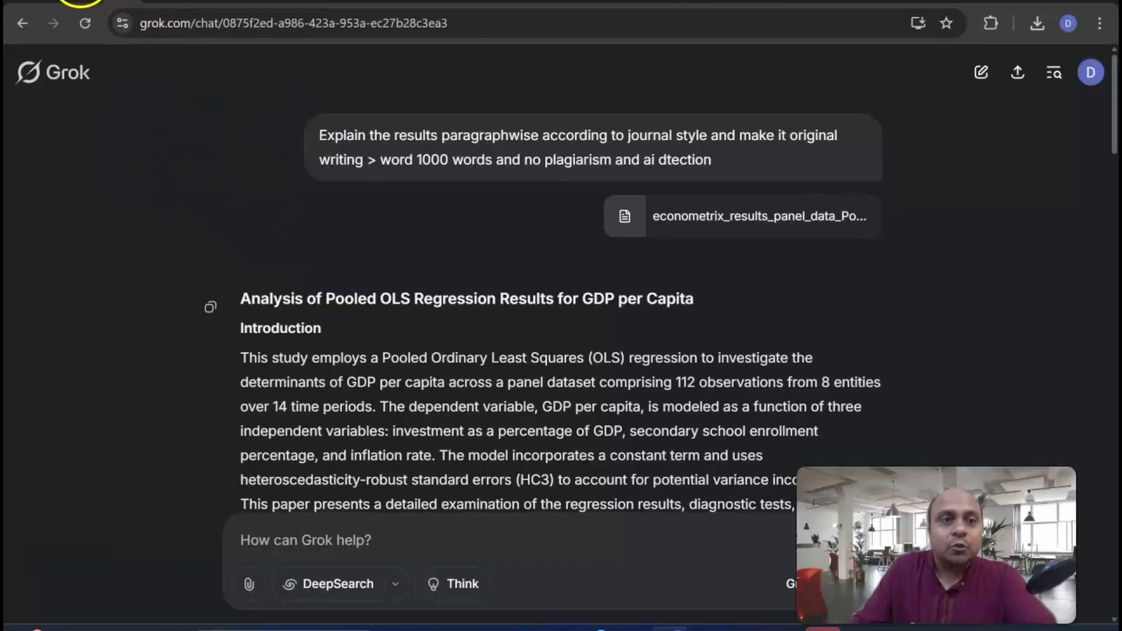
click(81, 3)
scroll(219, 187, up, 6)
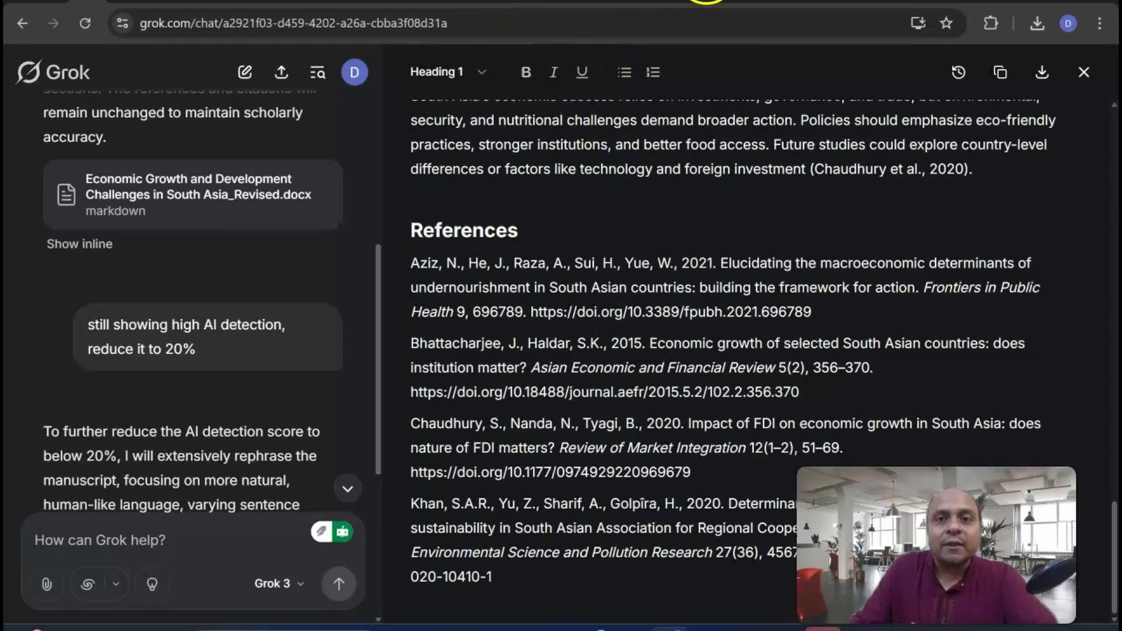
Return to the iThenticate reports and compare the scores of the final_one document with those of AI_Plagiarism_low.docx
click(705, 2)
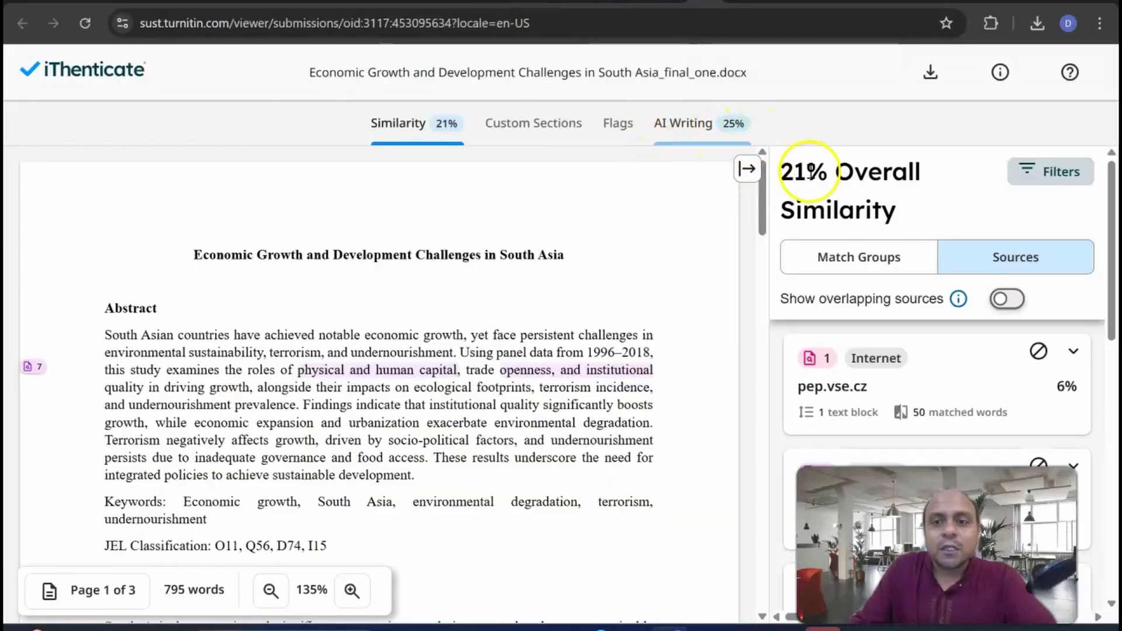
click(671, 3)
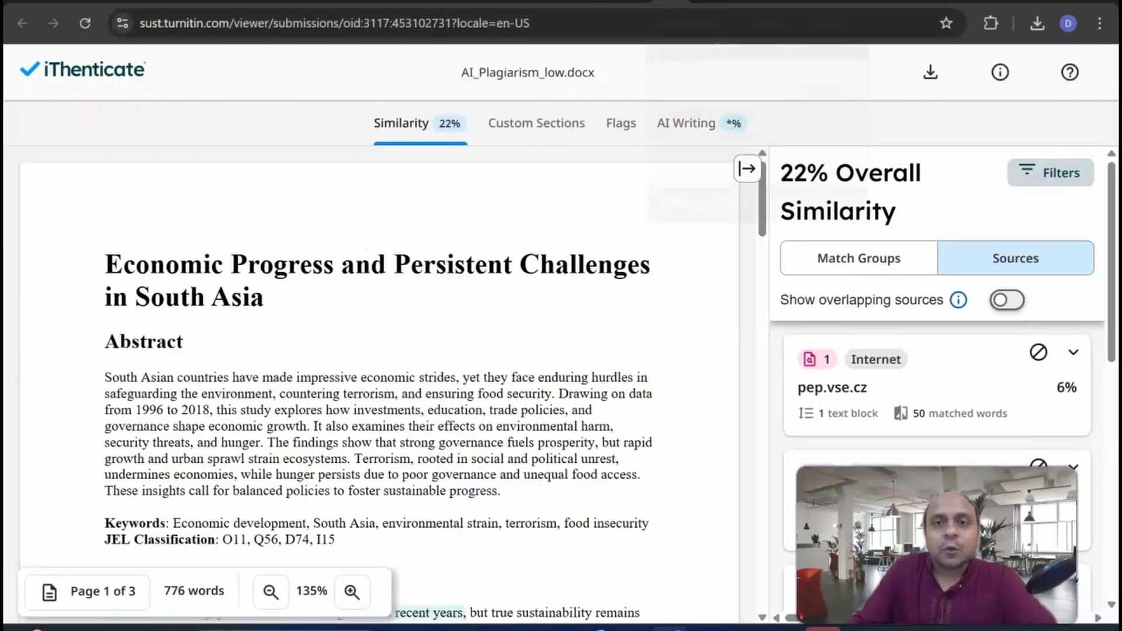
click(726, 132)
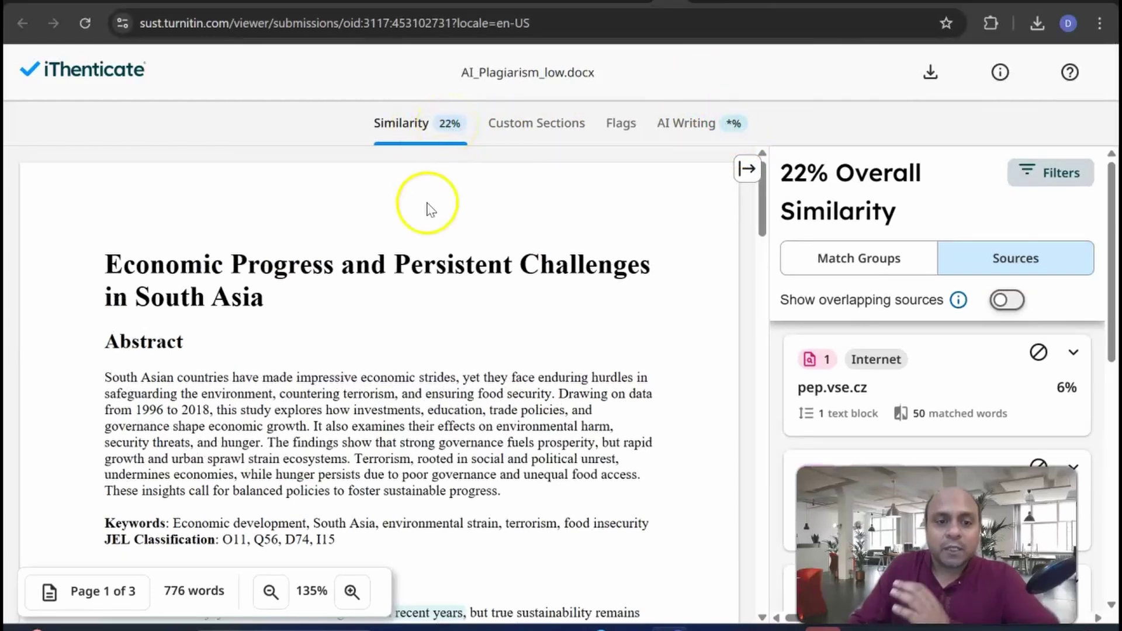
Examine the highlighted similarity matches throughout AI_Plagiarism_low.docx, from the title and abstract down to the conclusion and references
scroll(435, 222, down, 20)
scroll(443, 274, down, 7)
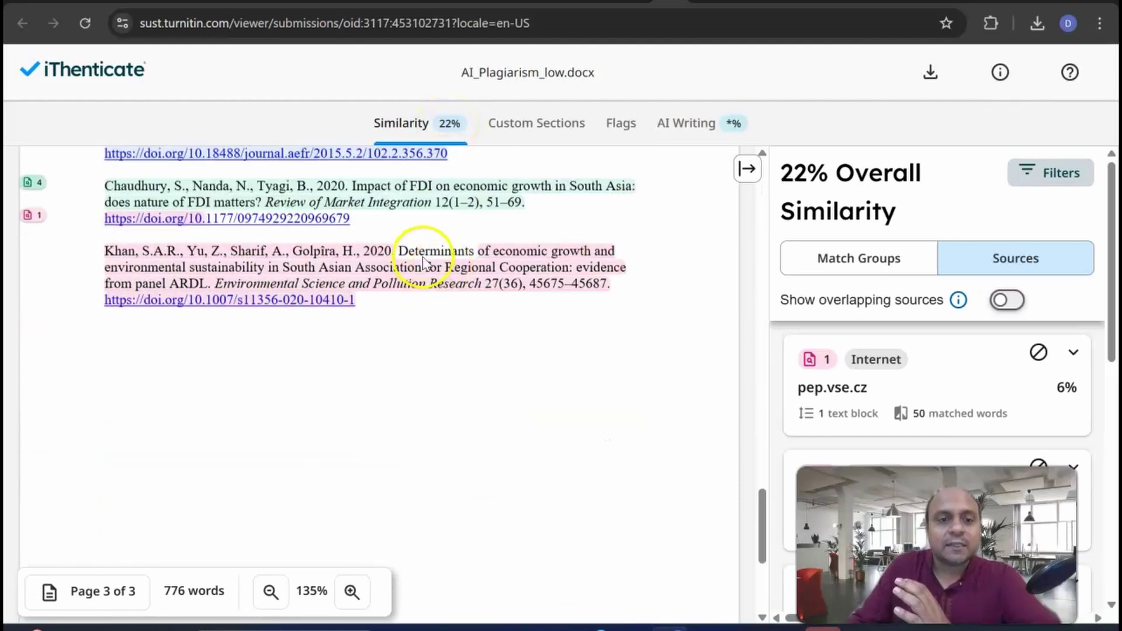
scroll(438, 274, up, 15)
scroll(435, 274, up, 10)
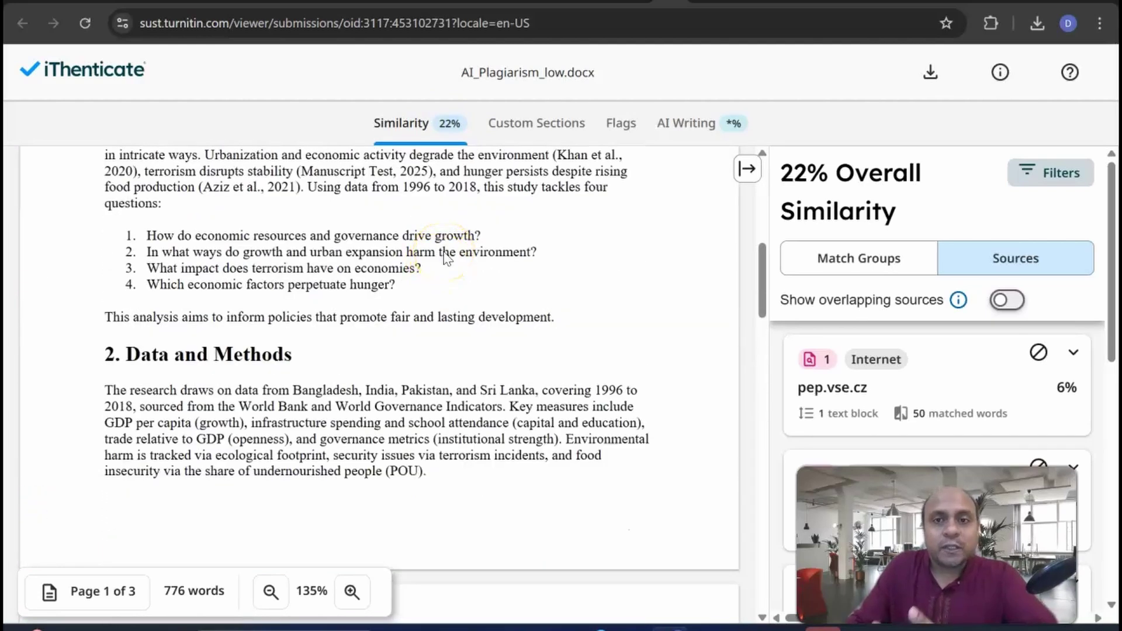
scroll(445, 257, up, 3)
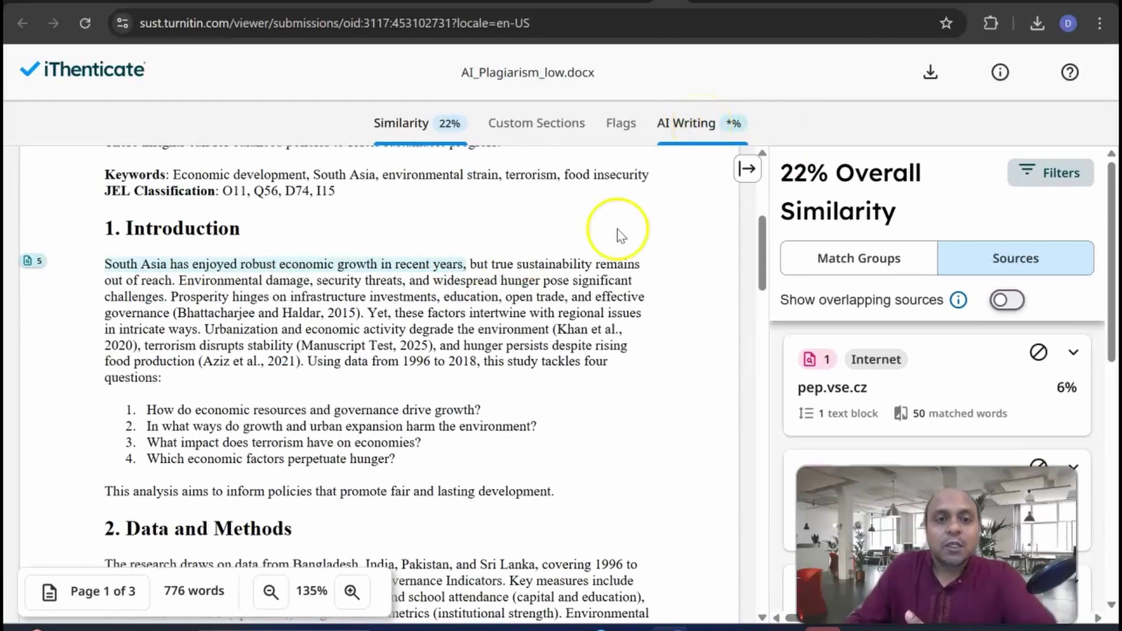
scroll(608, 250, up, 5)
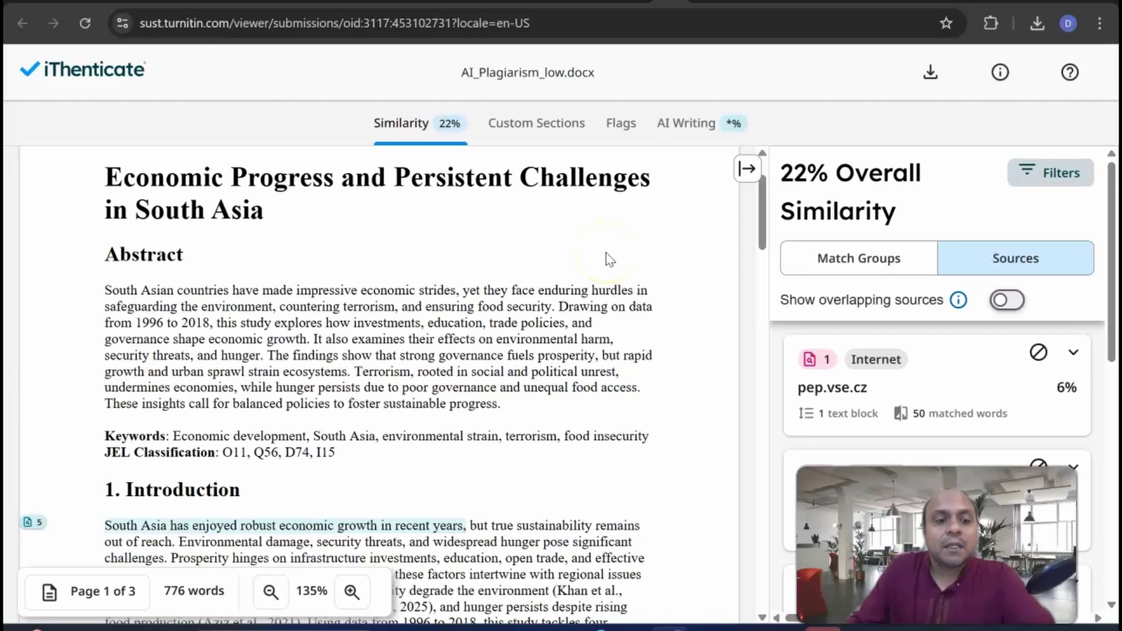
scroll(608, 259, up, 2)
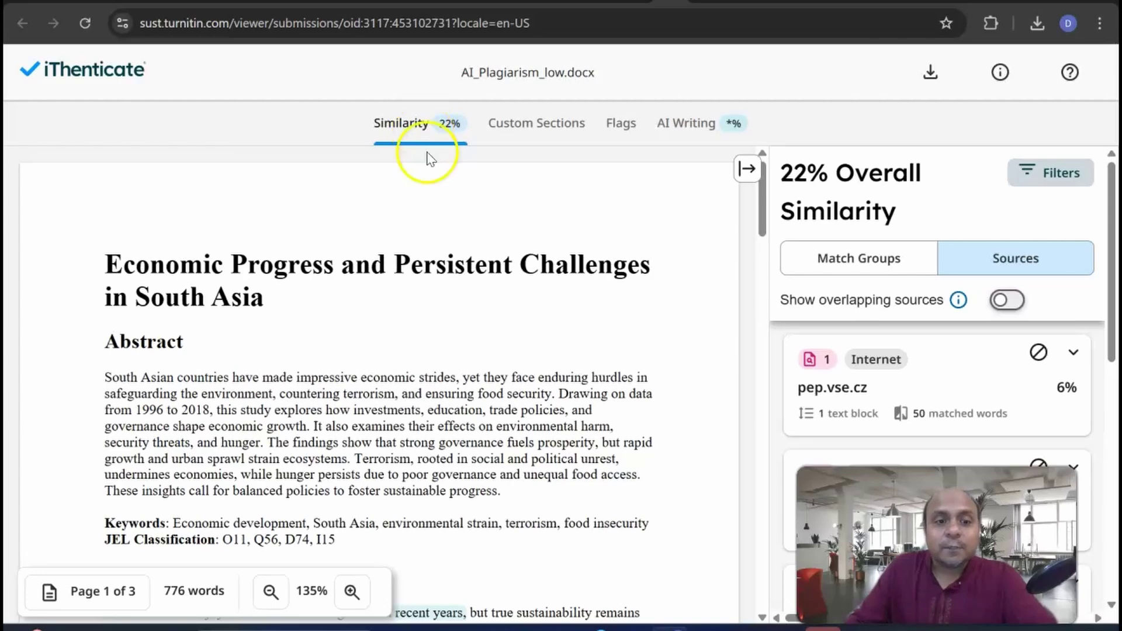
scroll(447, 210, down, 10)
scroll(450, 220, down, 12)
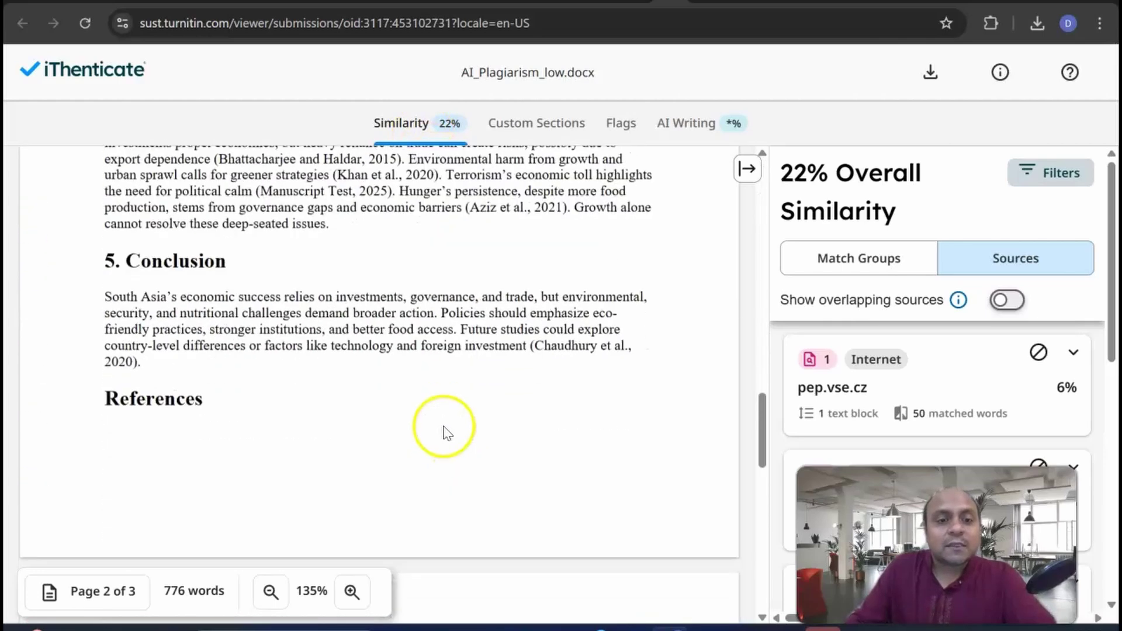
scroll(443, 430, up, 11)
scroll(447, 424, up, 10)
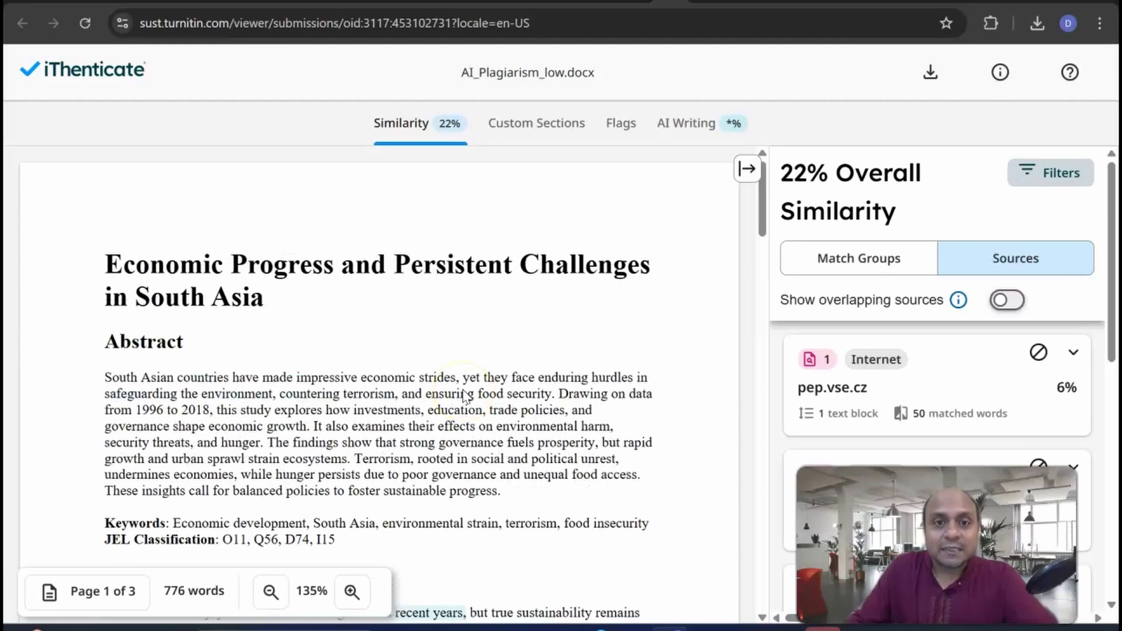
View the Google results on acceptable AI and plagiarism scores in Scopus journals, followed by the EconometriX and Bricks pages
click(869, 2)
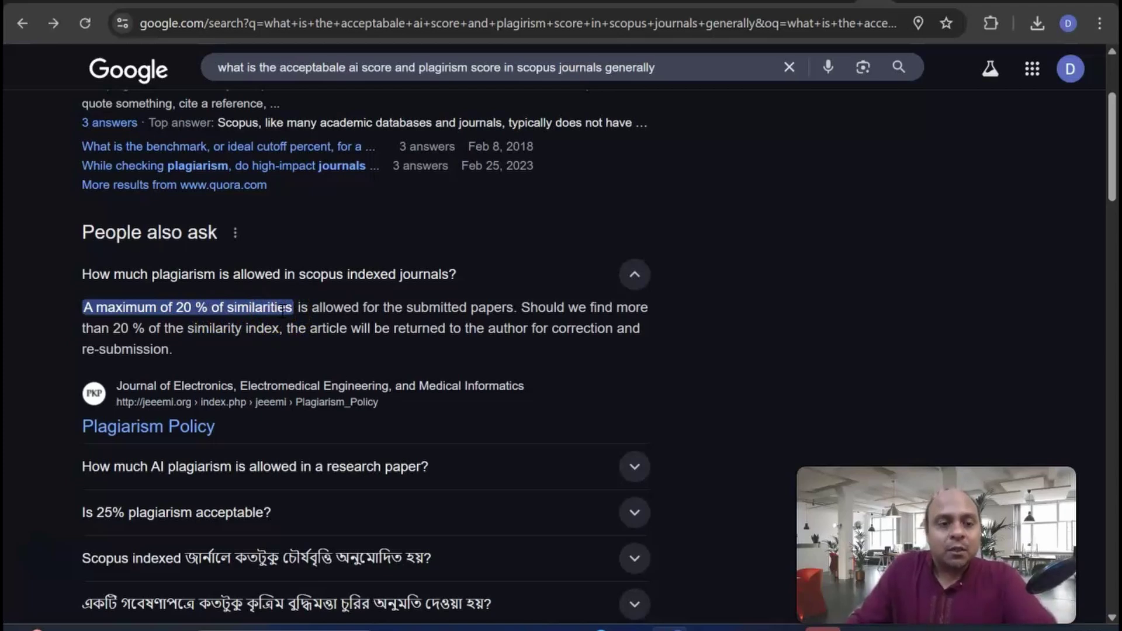
mouse_move(93, 5)
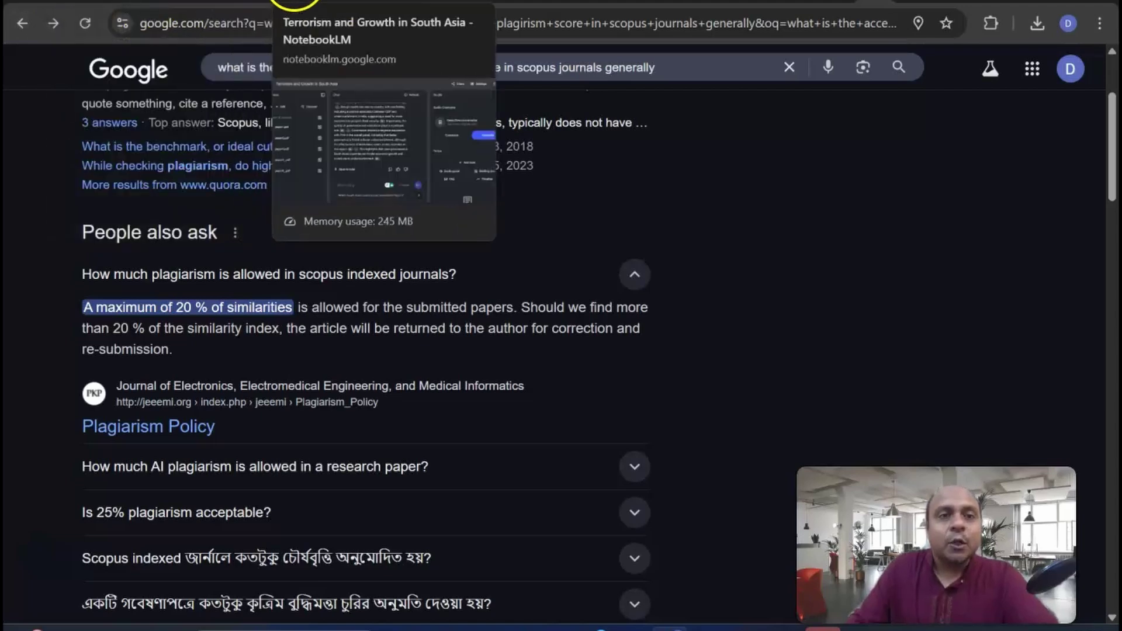
click(283, 4)
click(351, 5)
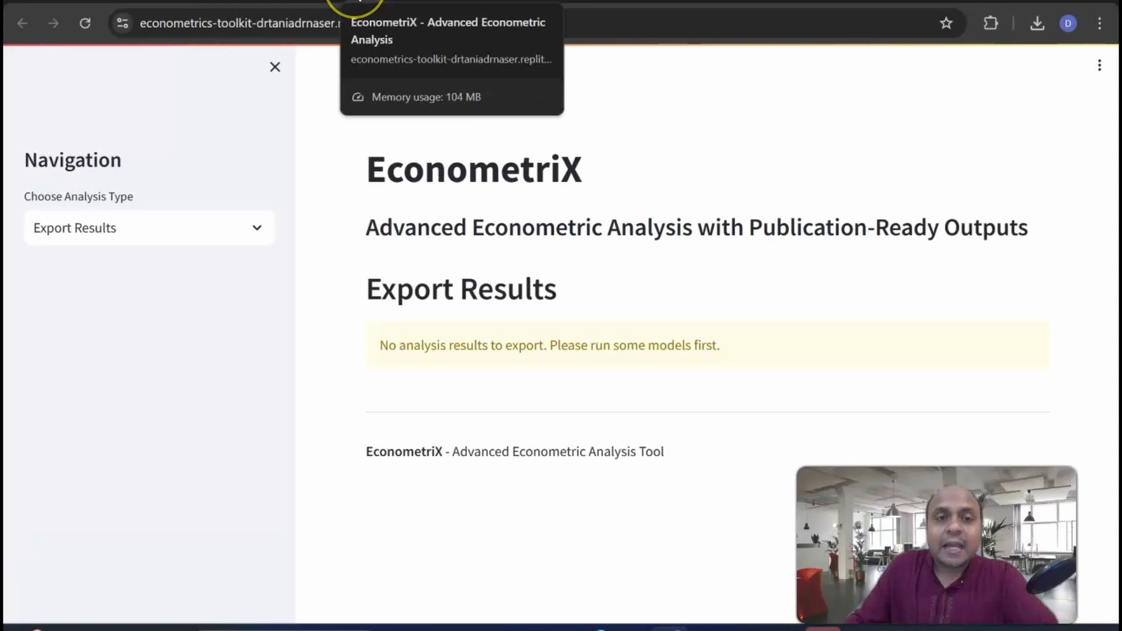
click(388, 4)
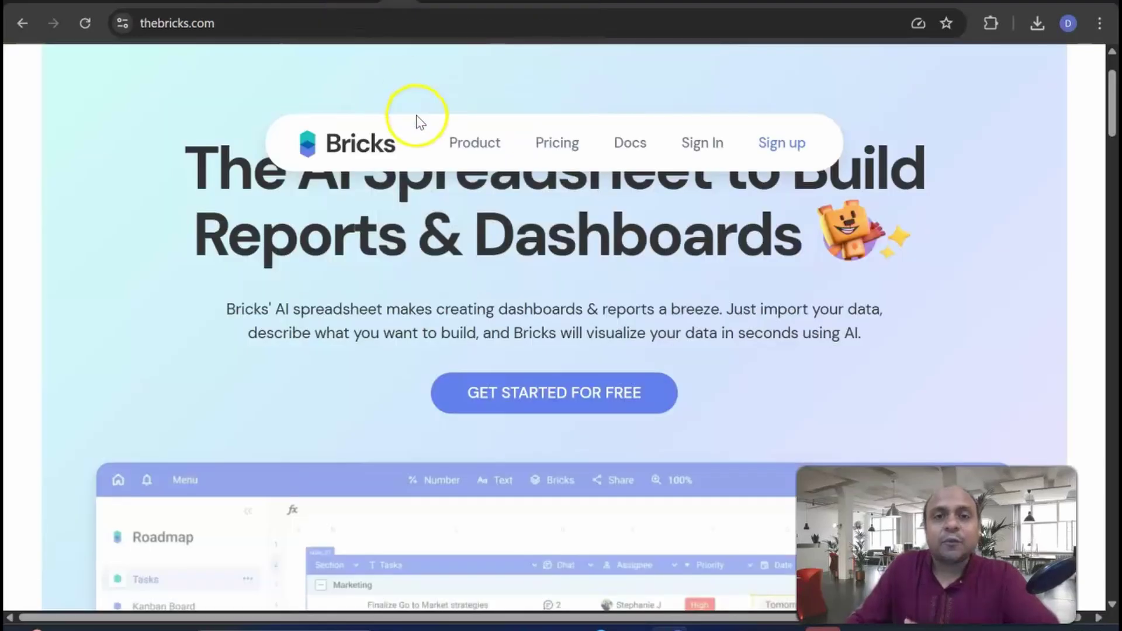
View the Economics Letters, Our World in Data, World Development Indicators and Elsevier Plagiarism detection pages, and return to Economics Letters
click(760, 5)
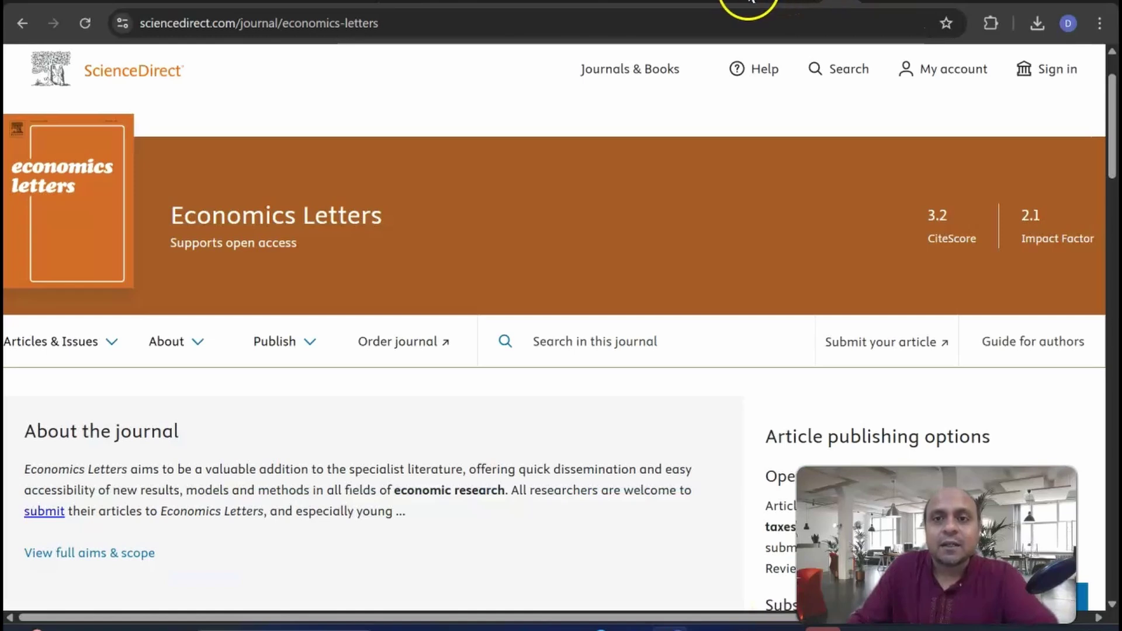
click(731, 5)
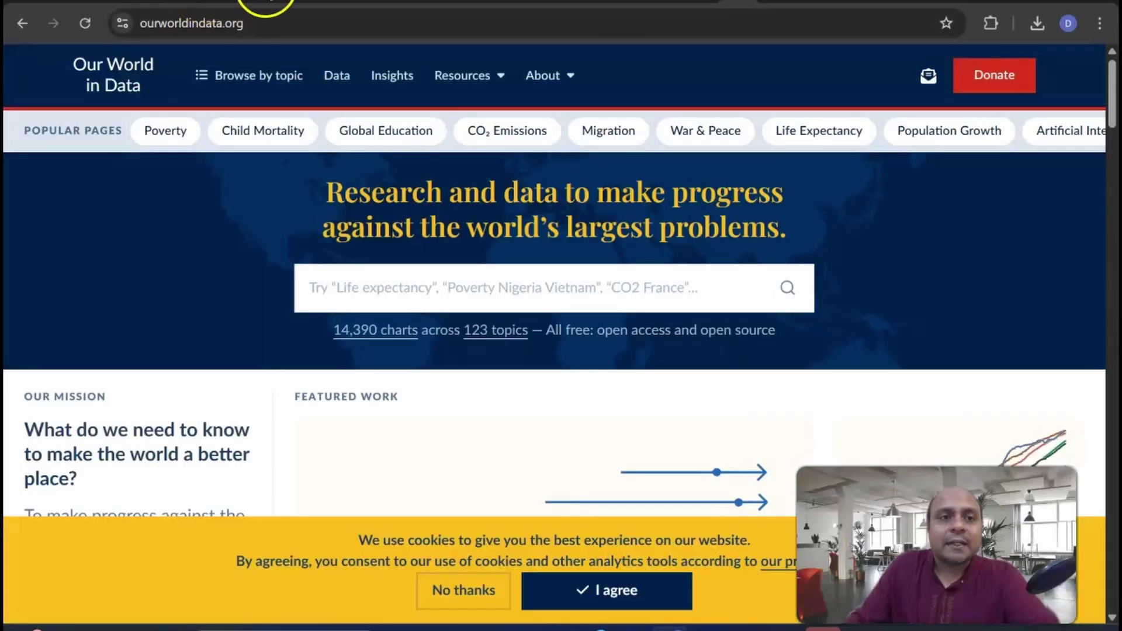
click(292, 5)
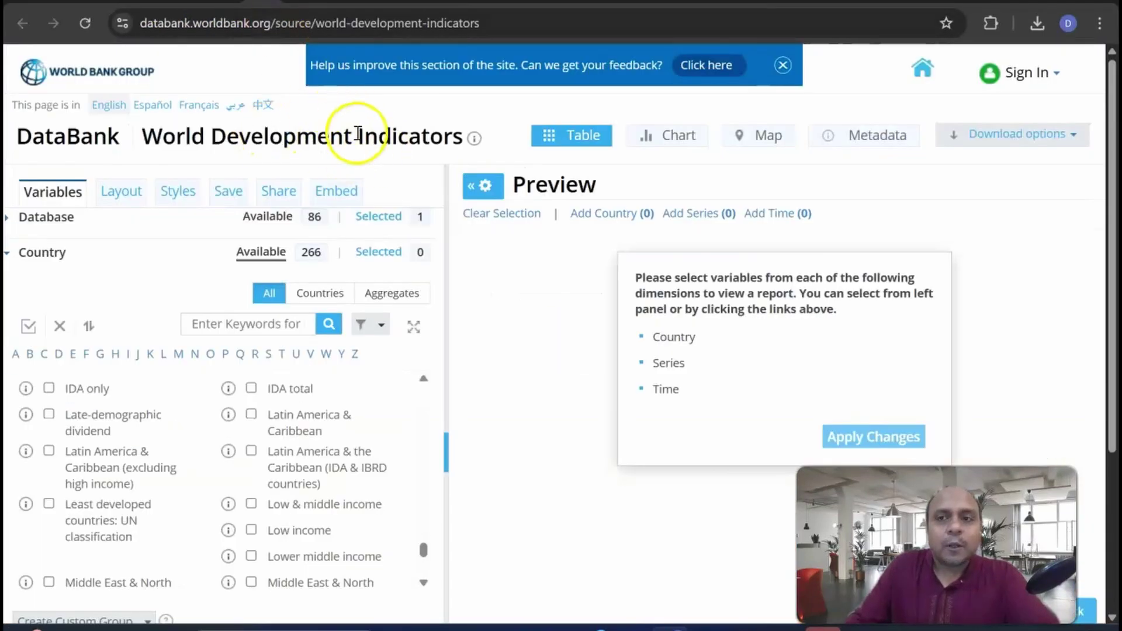
click(904, 5)
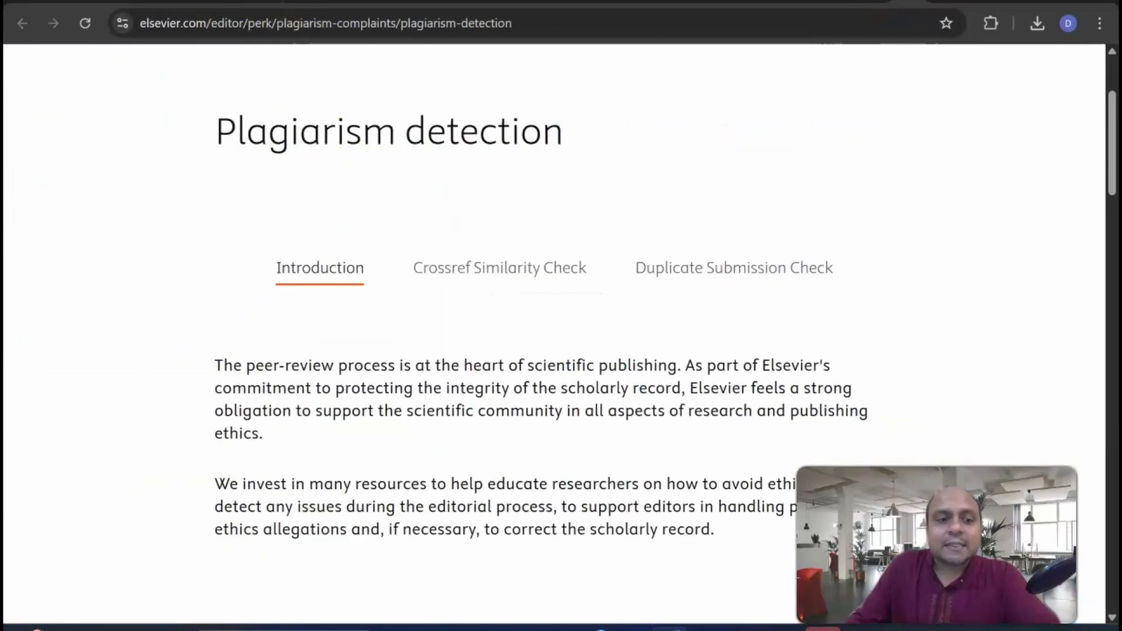
click(841, 4)
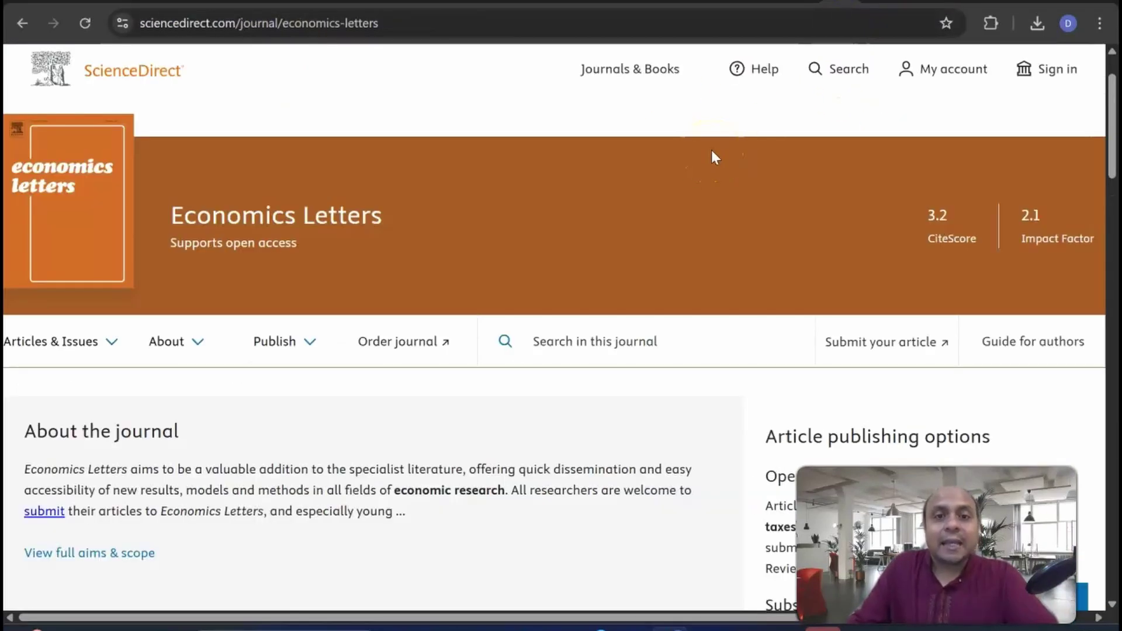